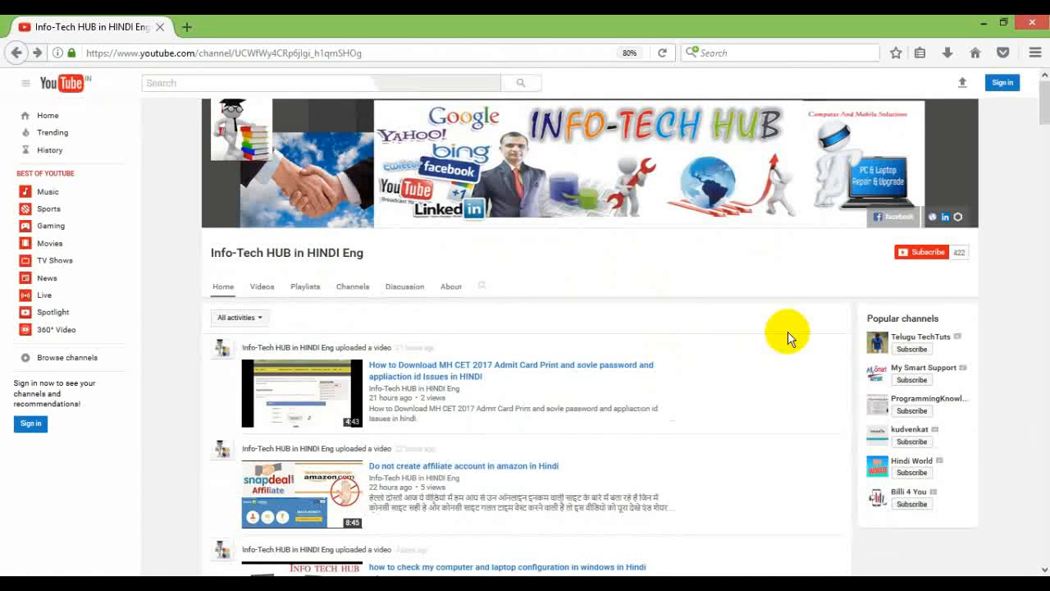
Subscribe to the Info-Tech HUB in HINDI Eng channel, signing in with the Google account and its password
left_click(923, 255)
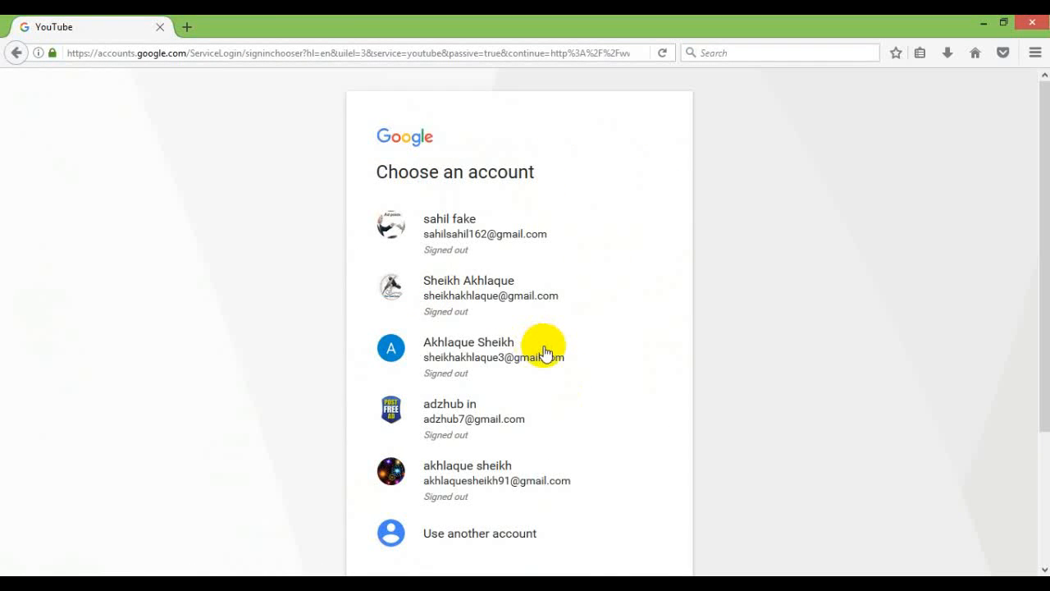
left_click(464, 240)
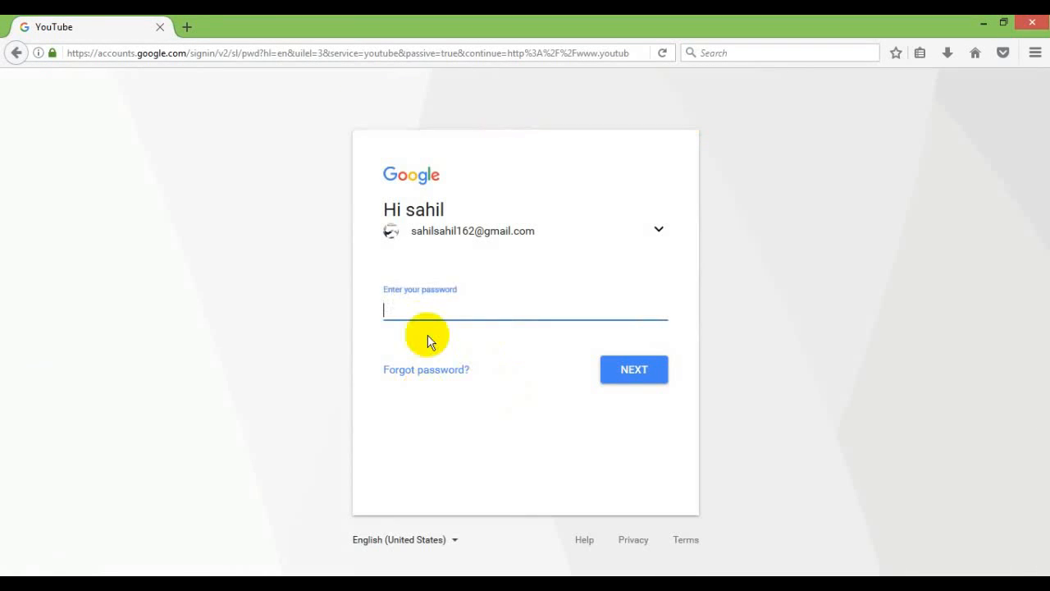
type("•")
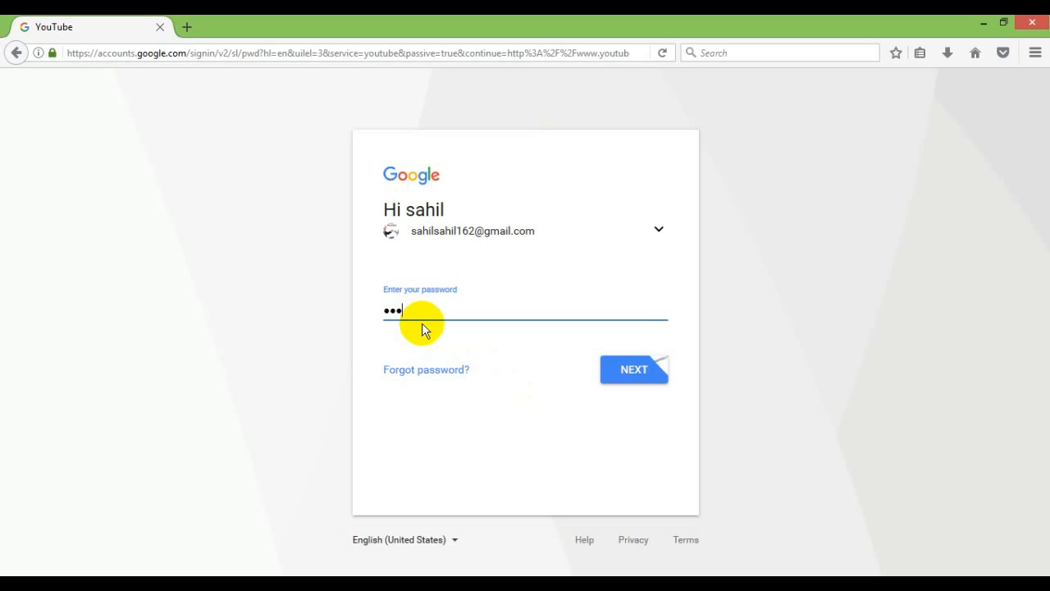
type("•••••••")
key("Return")
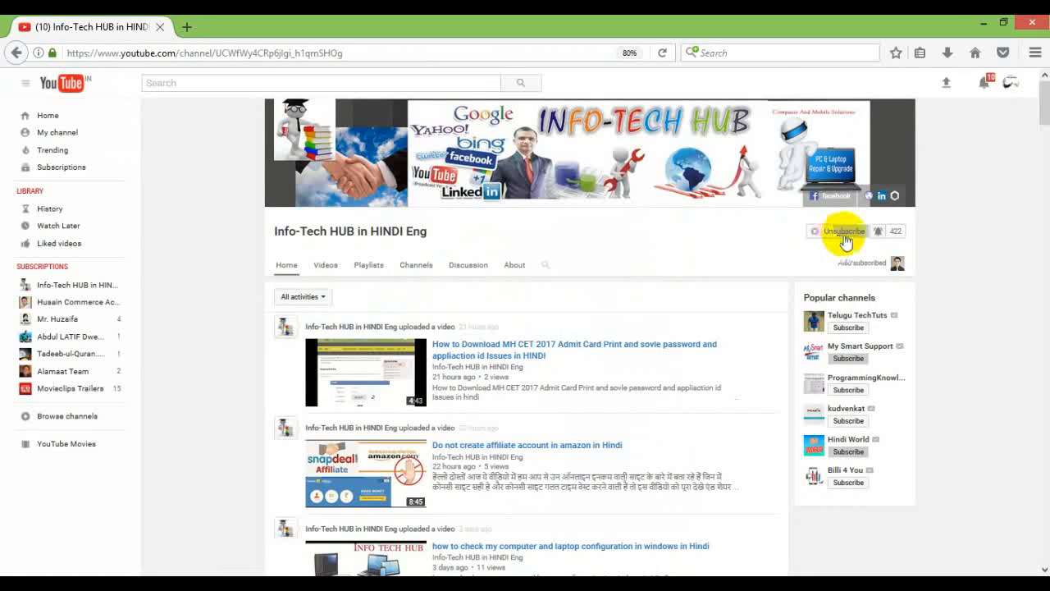
Turn on all notifications for the channel and minimize the browser
left_click(880, 233)
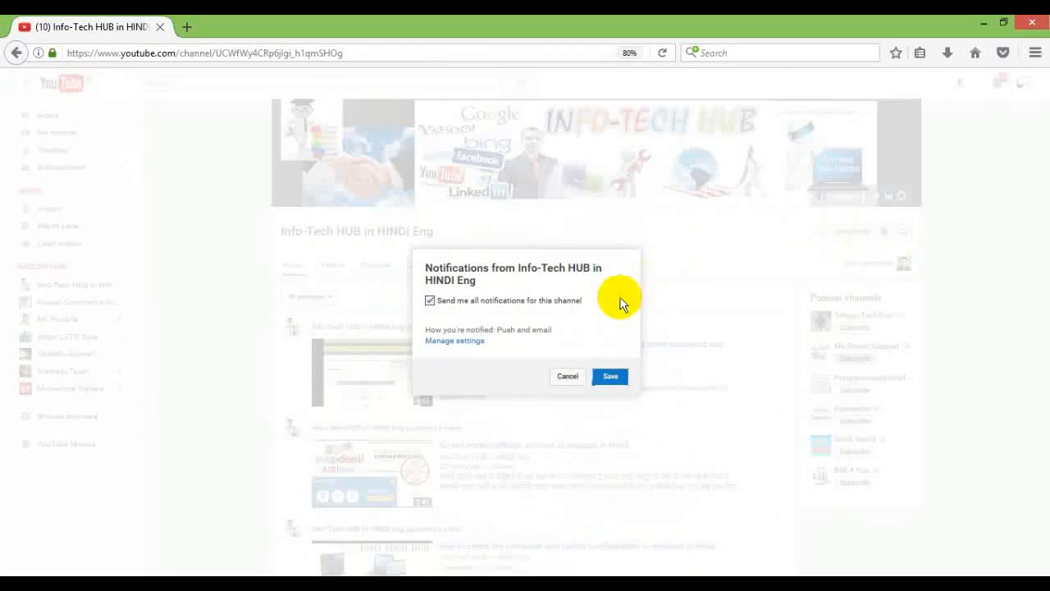
left_click(616, 377)
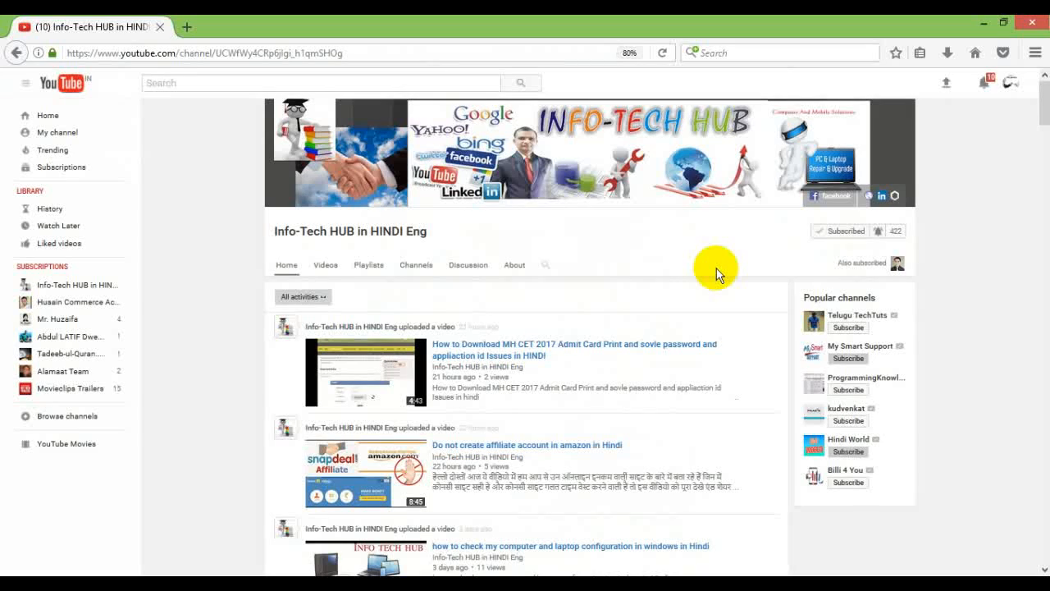
left_click(984, 24)
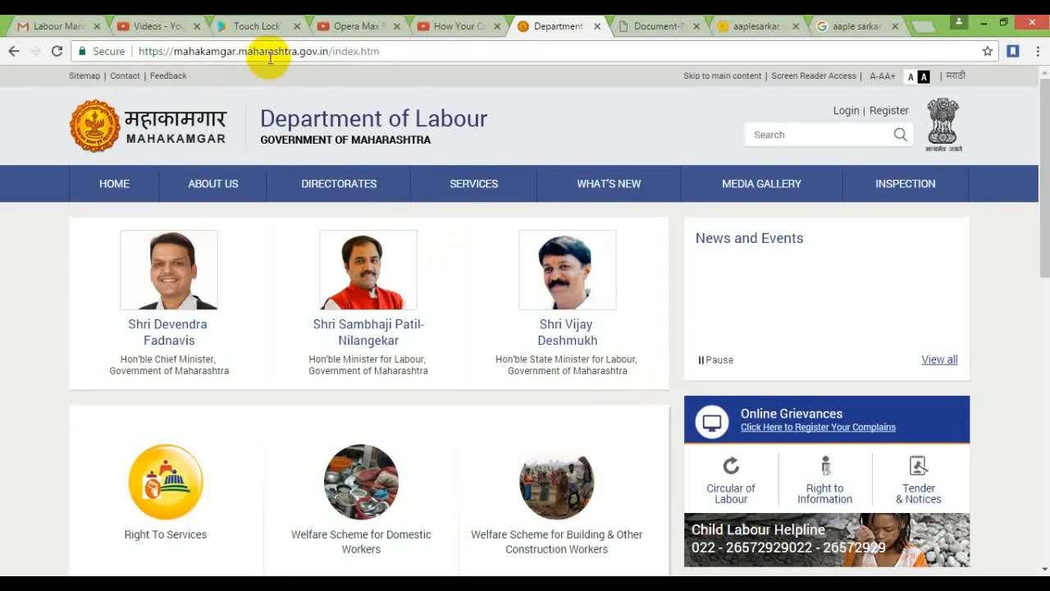
Go to SERVICES > Services of Commissioner of Labour and browse its list
mouse_move(463, 238)
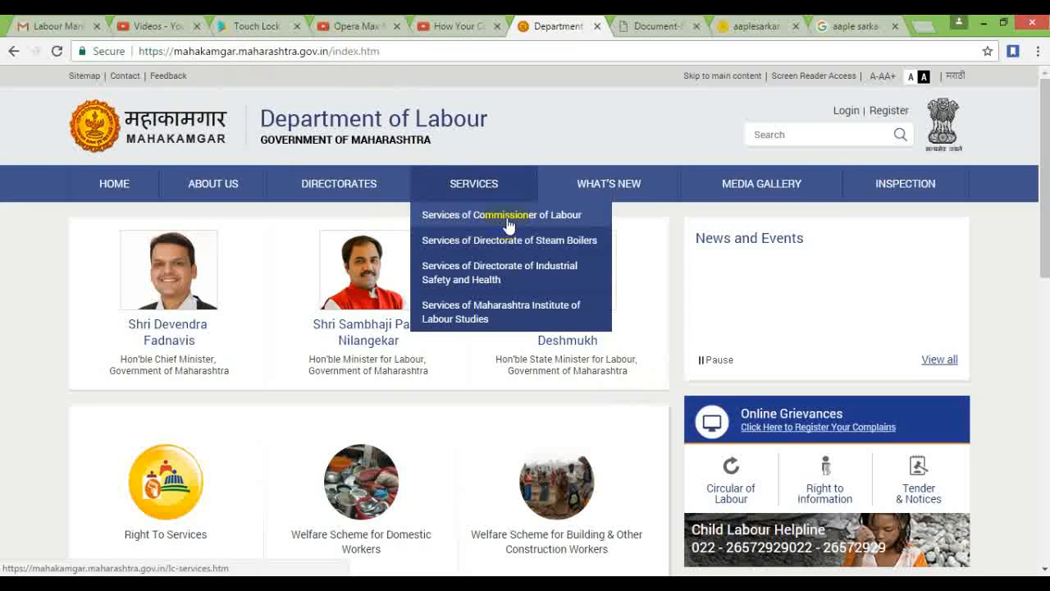
left_click(574, 222)
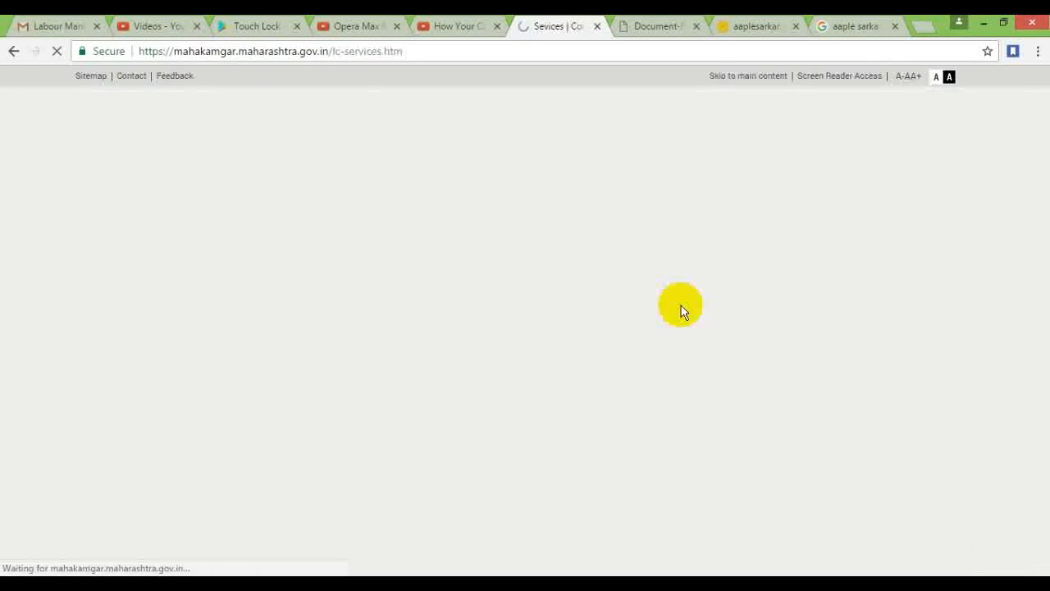
scroll(681, 309, "down", 2)
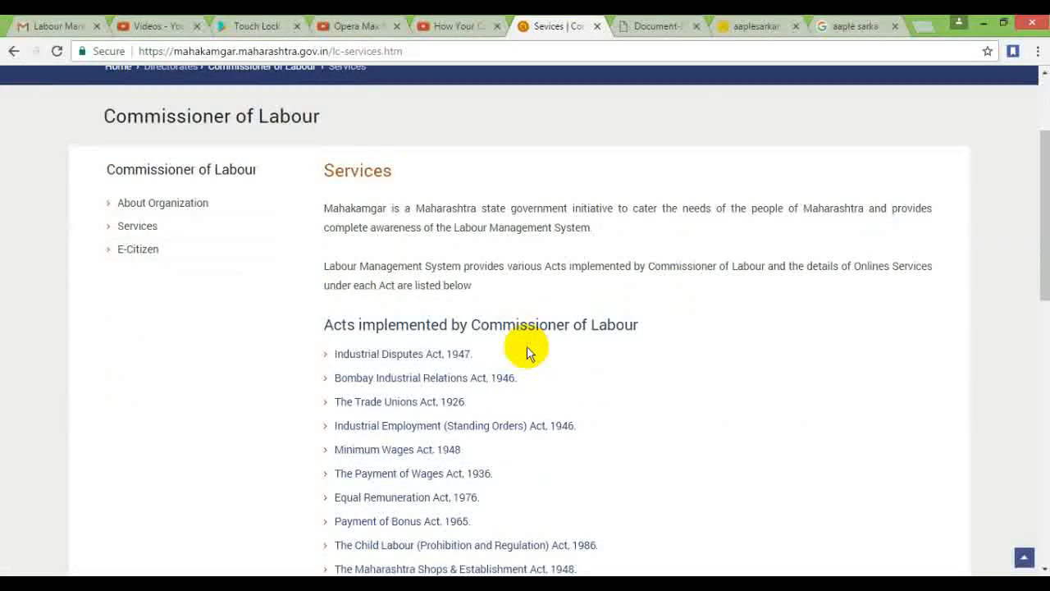
scroll(527, 351, "down", 6)
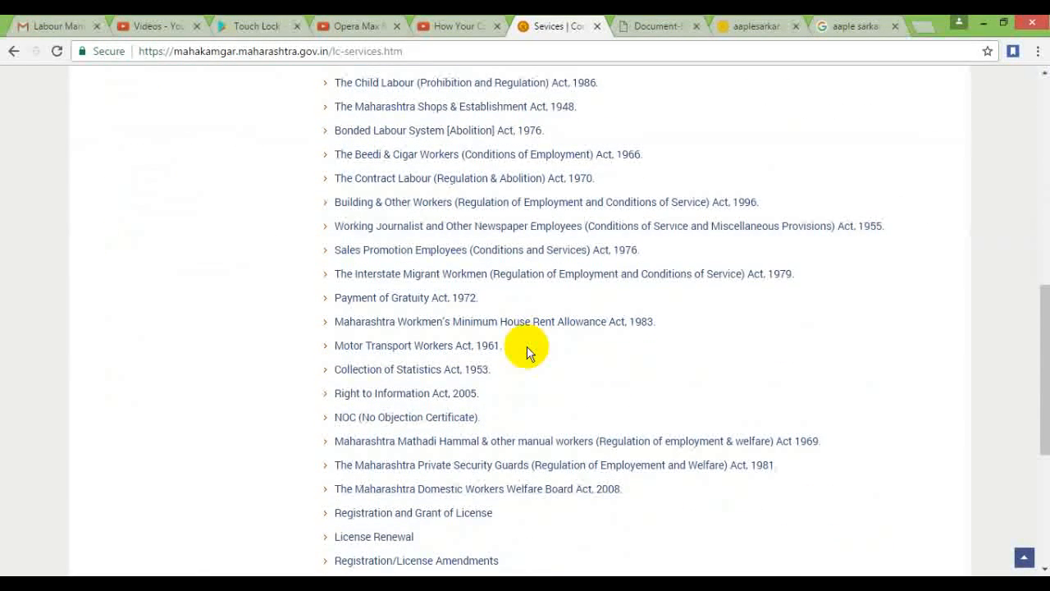
scroll(526, 351, "down", 1)
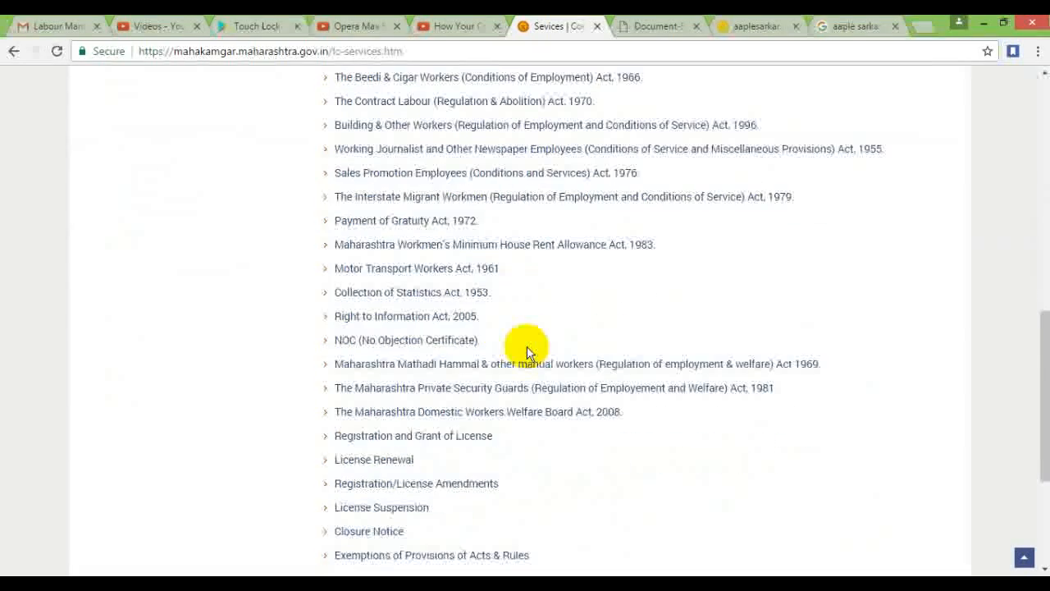
scroll(527, 352, "up", 1)
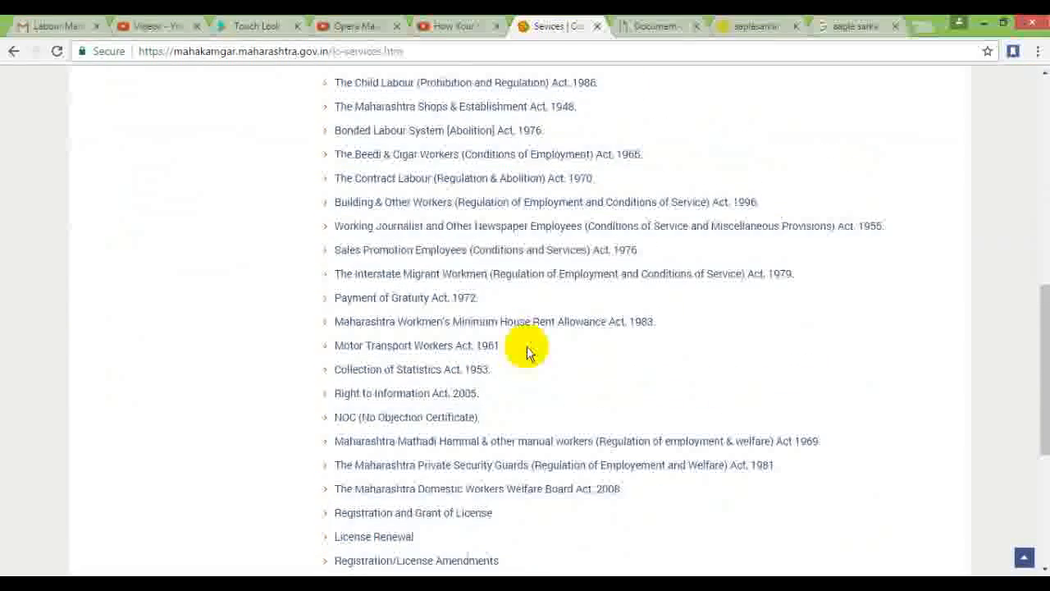
scroll(526, 351, "up", 1)
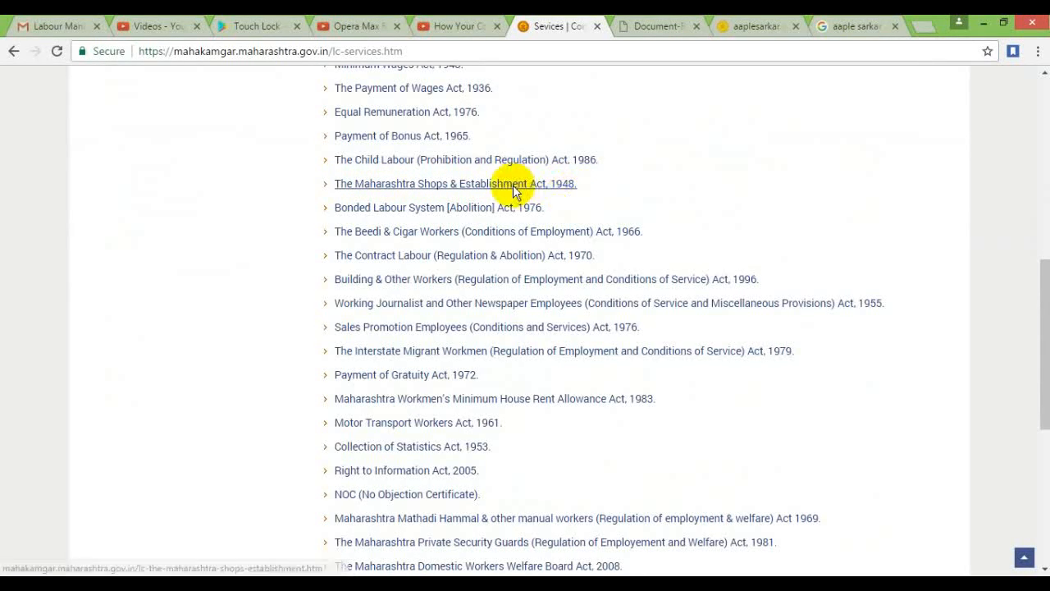
Open The Maharashtra Shops & Establishment Act, 1948 page and its Act PDF in a new tab
left_click(566, 187)
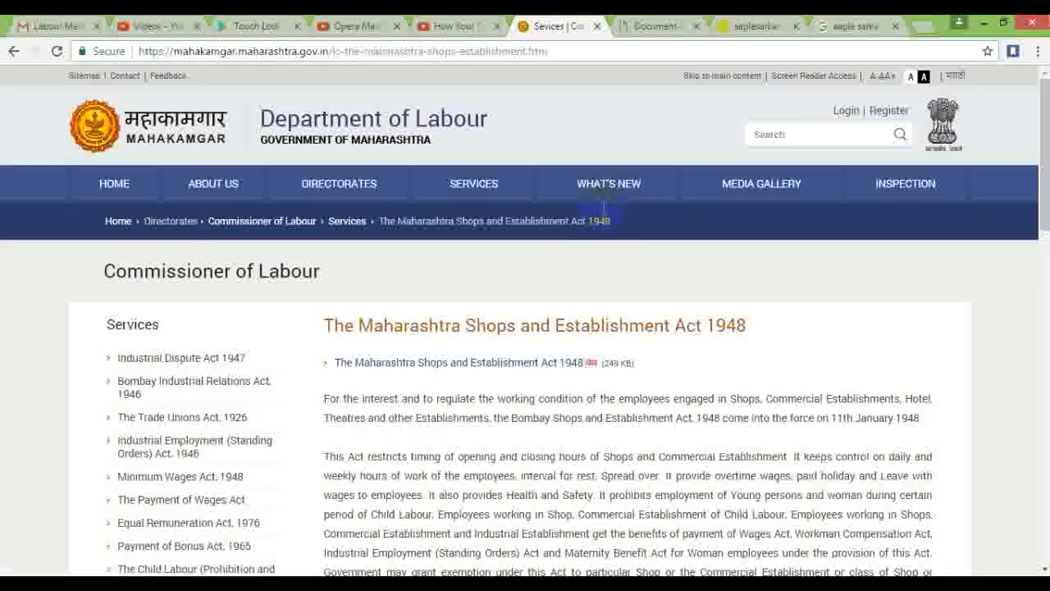
scroll(579, 327, "down", 3)
scroll(577, 349, "down", 5)
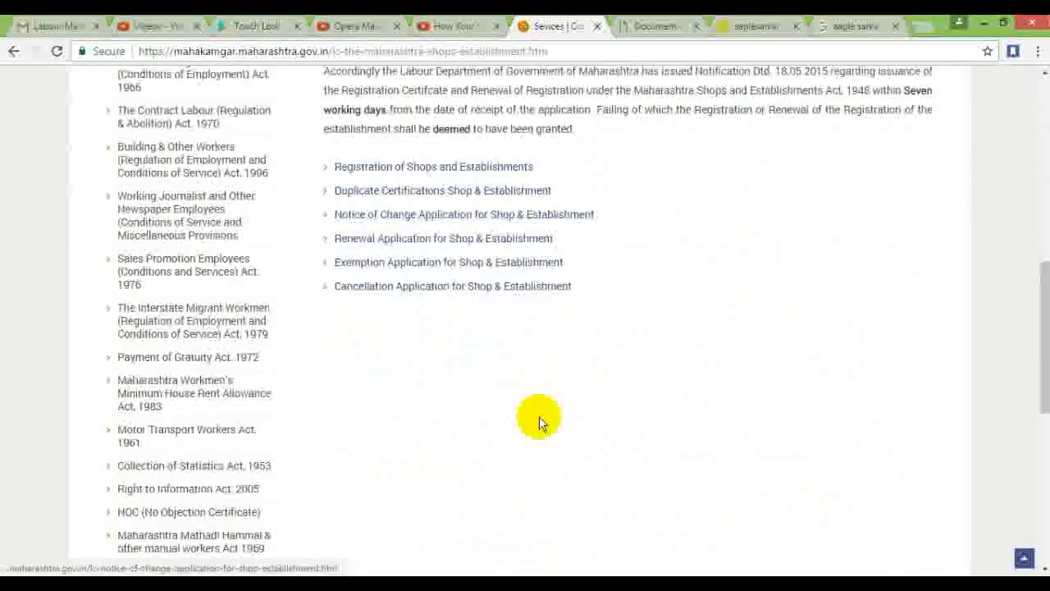
scroll(539, 420, "up", 1)
scroll(539, 418, "up", 4)
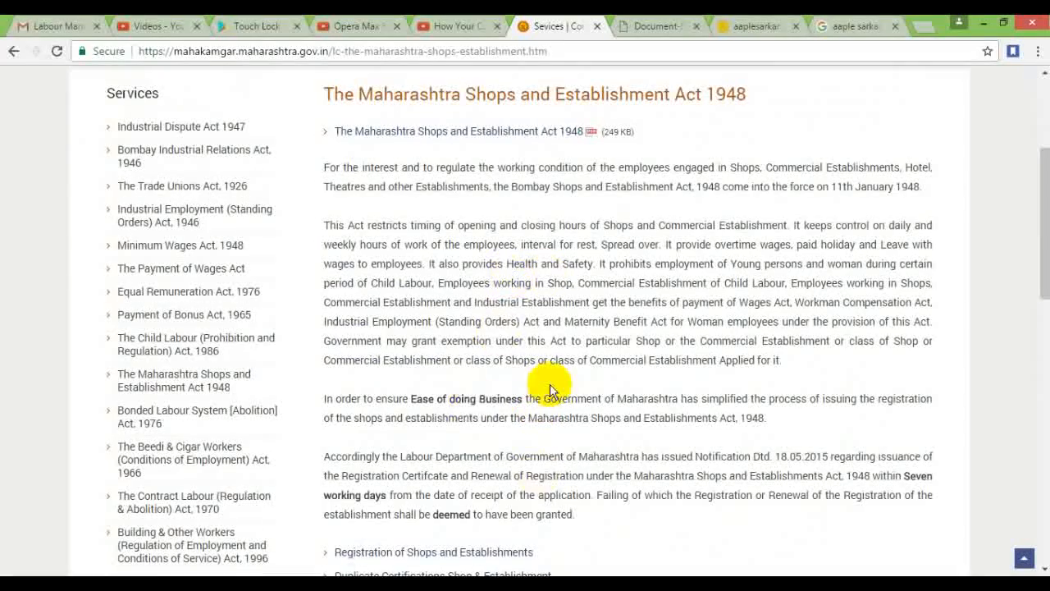
right_click(553, 138)
left_click(556, 141)
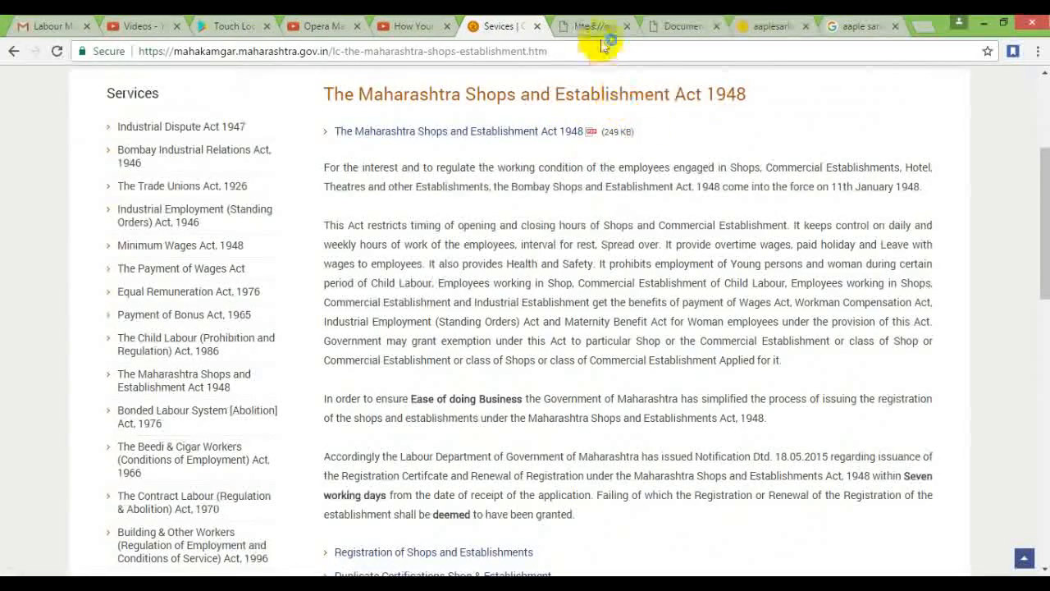
Read the opening pages of the Act PDF, then return to the Act page's six service links
left_click(595, 27)
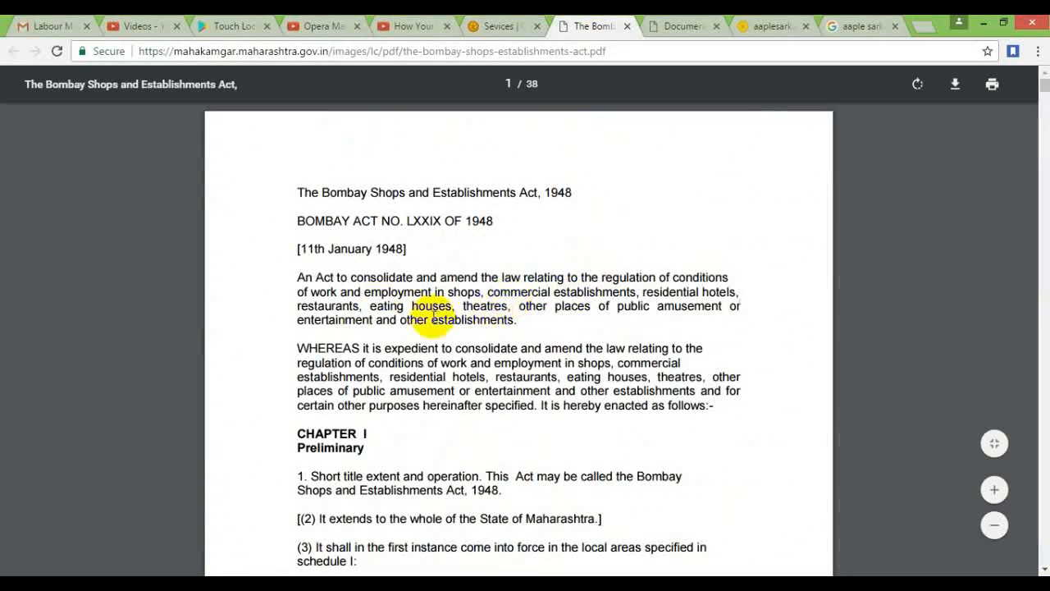
scroll(441, 321, "down", 5)
scroll(523, 371, "down", 20)
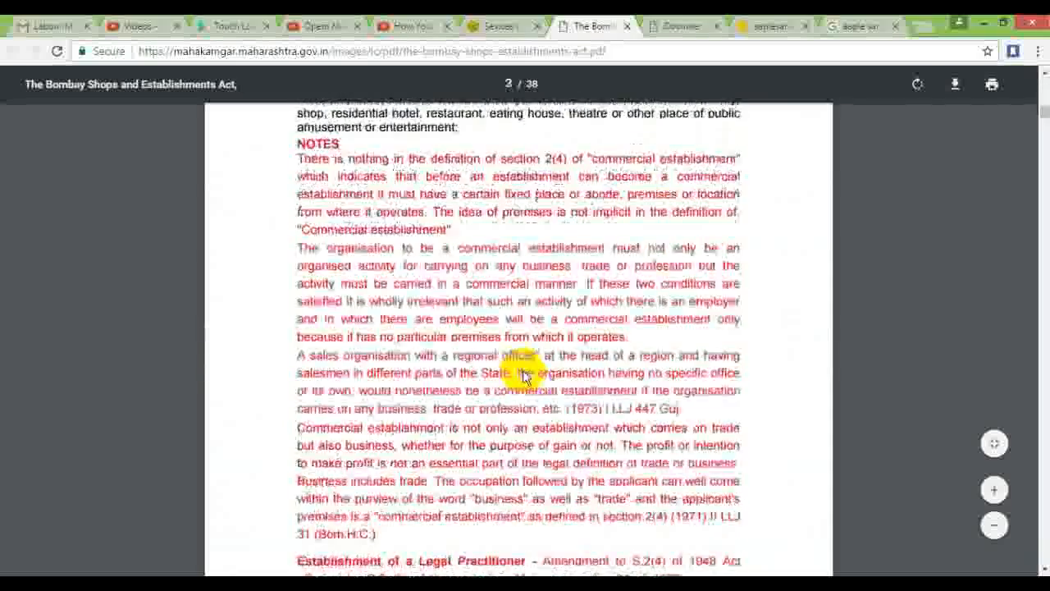
scroll(523, 373, "down", 4)
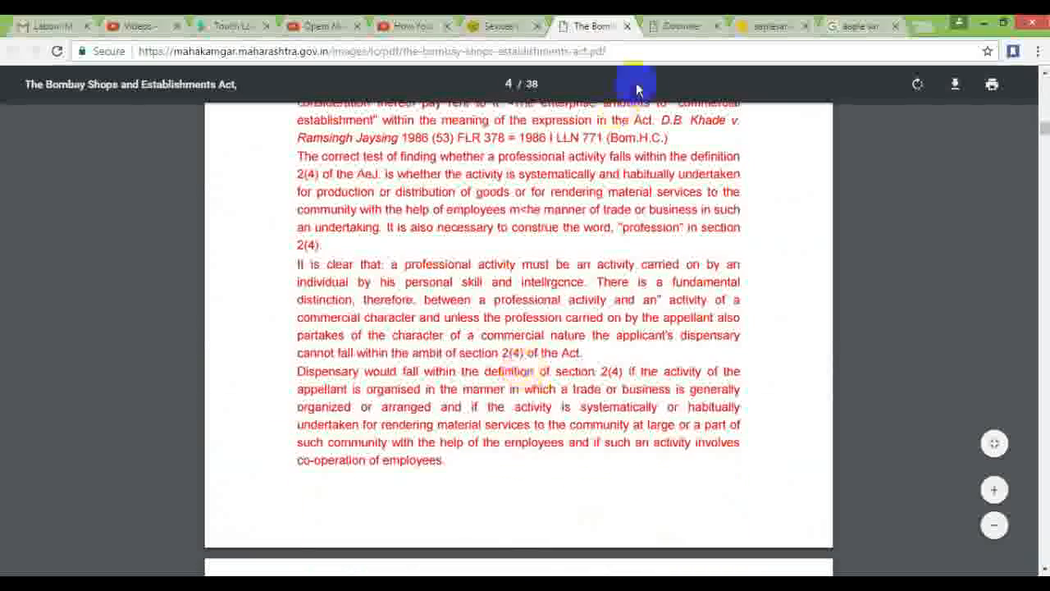
left_click(504, 28)
scroll(615, 347, "down", 4)
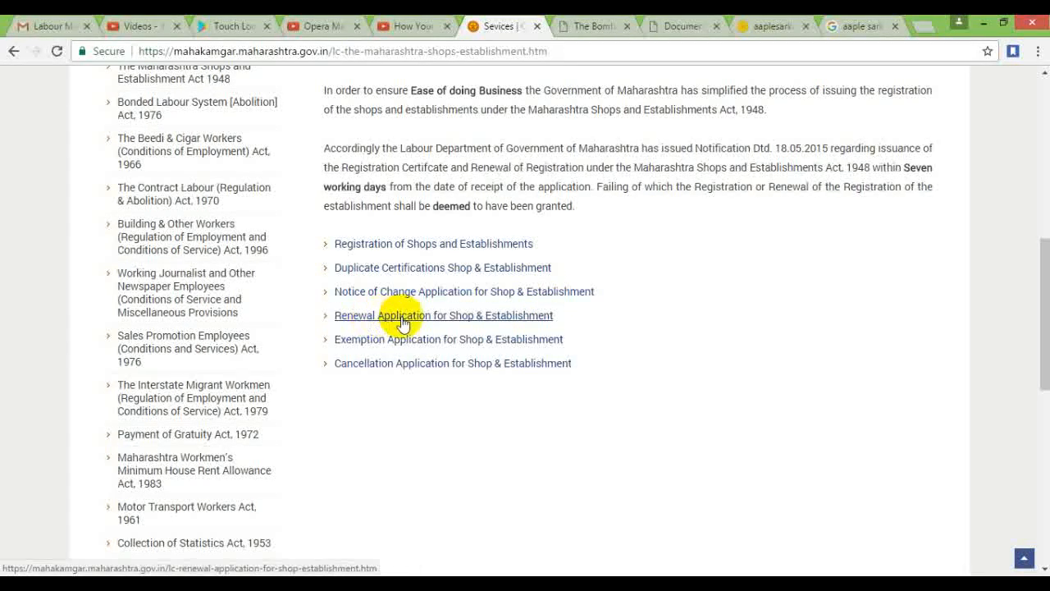
scroll(643, 346, "down", 5)
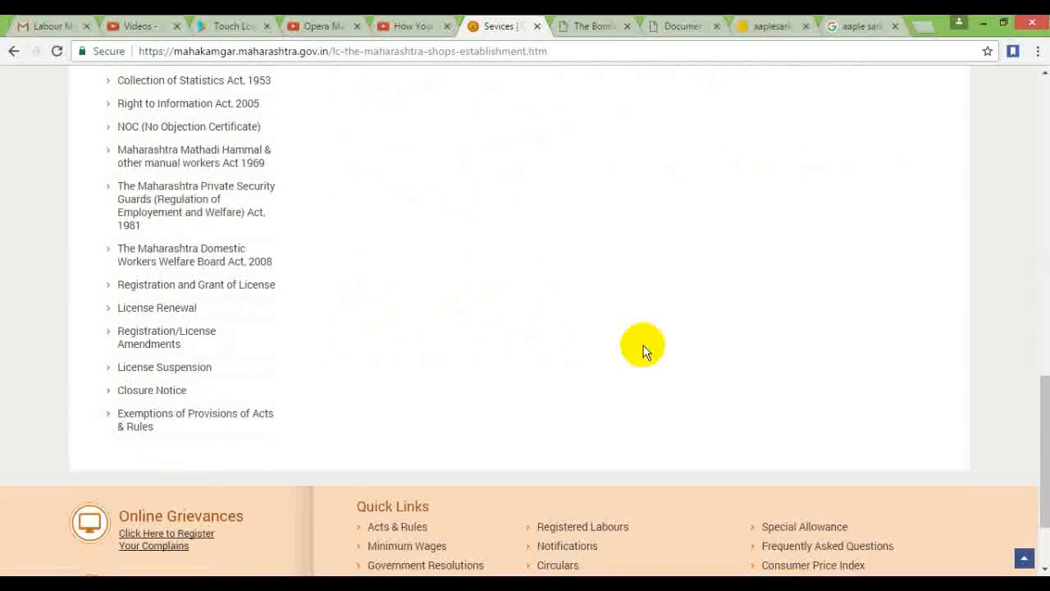
scroll(643, 345, "up", 4)
scroll(643, 345, "up", 2)
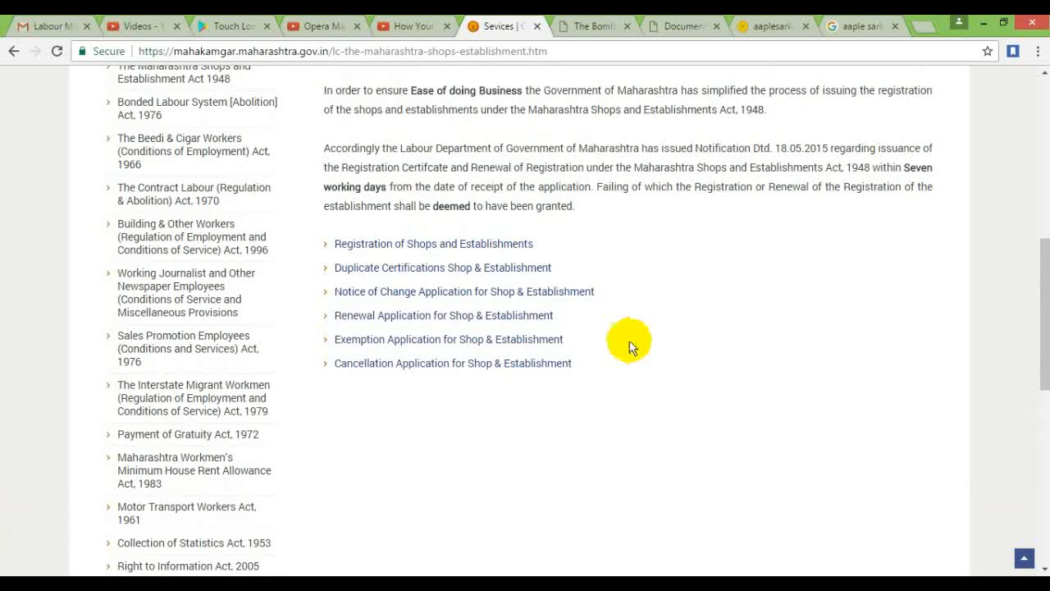
Open Registration of Shops and Establishments, check the scan-documents PDF, and return to the page top
left_click(398, 248)
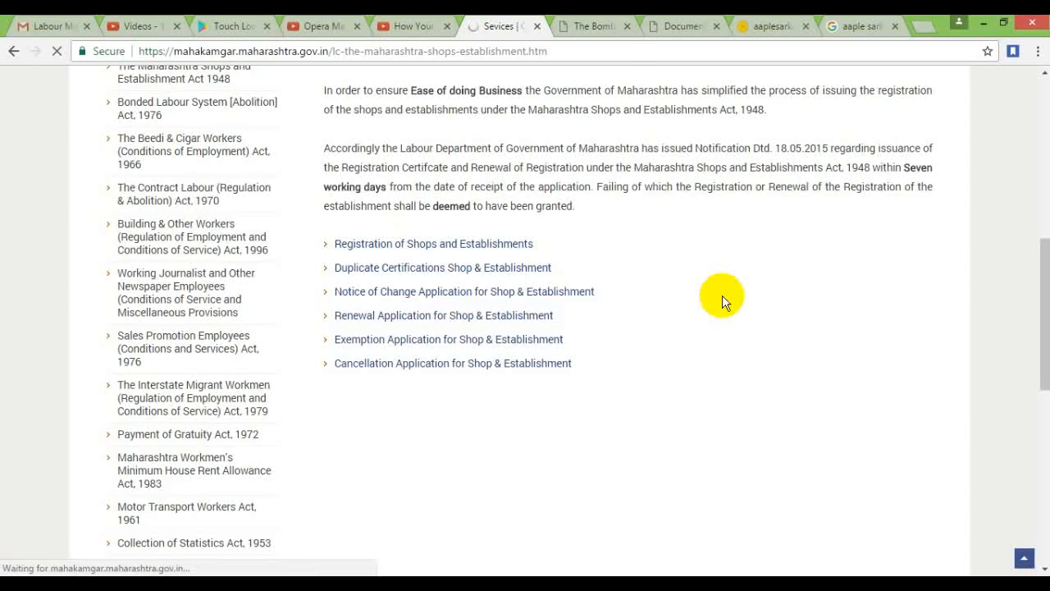
scroll(614, 356, "down", 1)
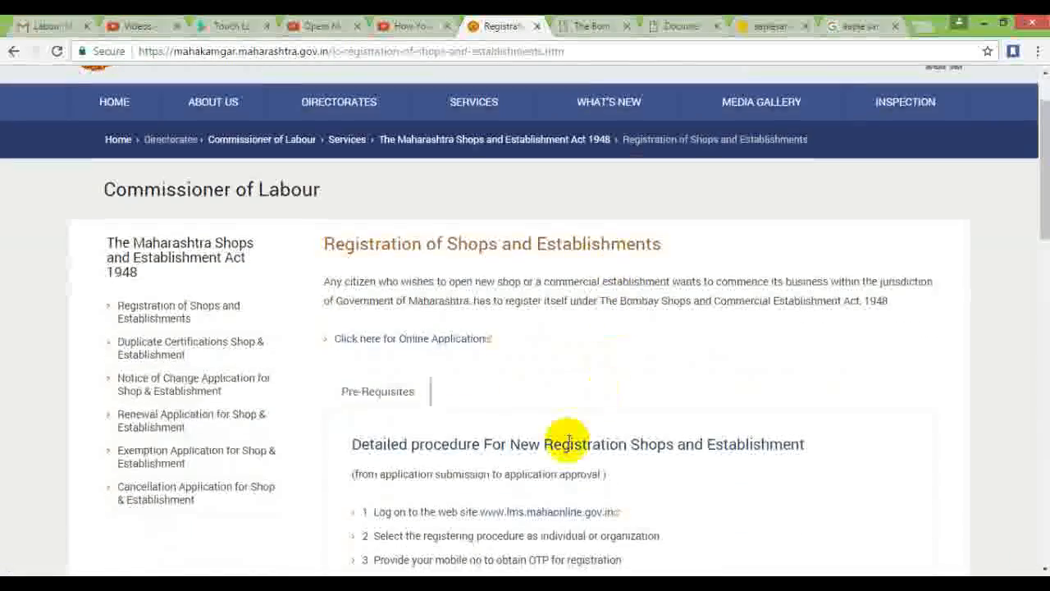
scroll(569, 440, "down", 12)
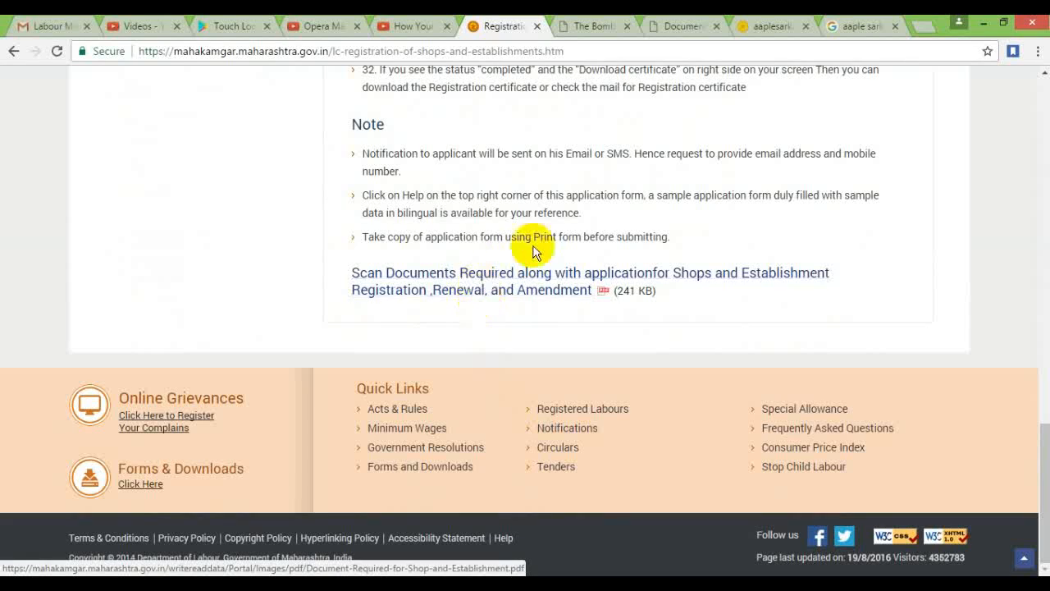
left_click(675, 26)
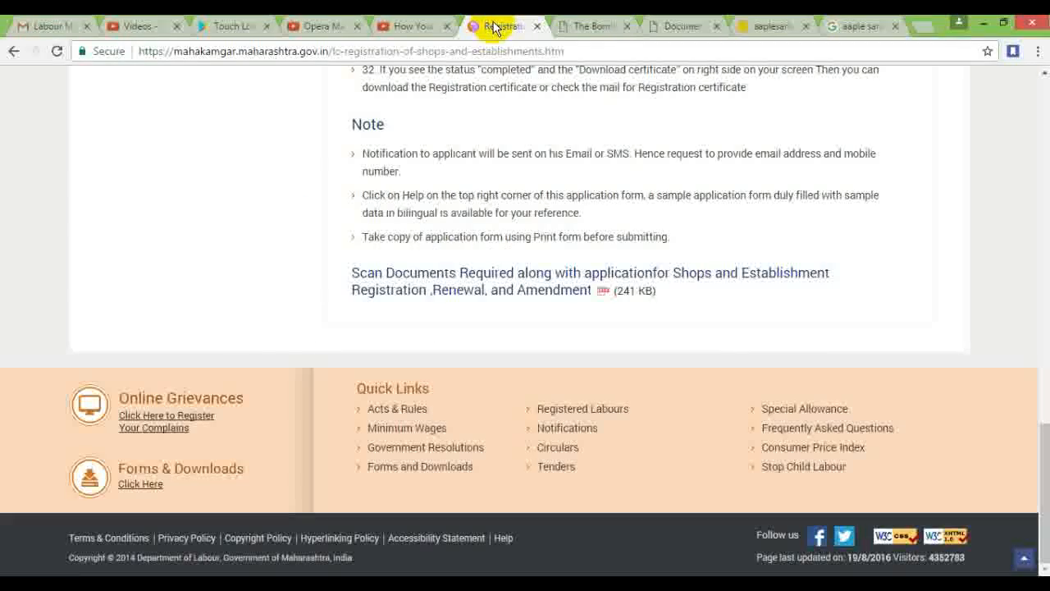
scroll(537, 238, "up", 10)
scroll(572, 300, "up", 4)
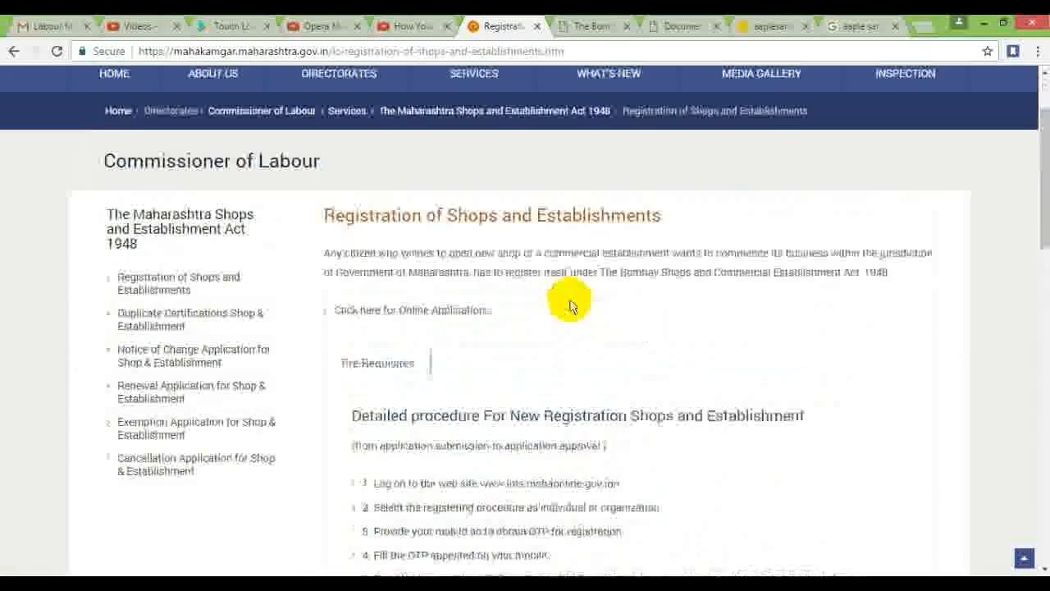
Start the online application and choose Create Employer User Profile on the LMS login page
left_click(395, 313)
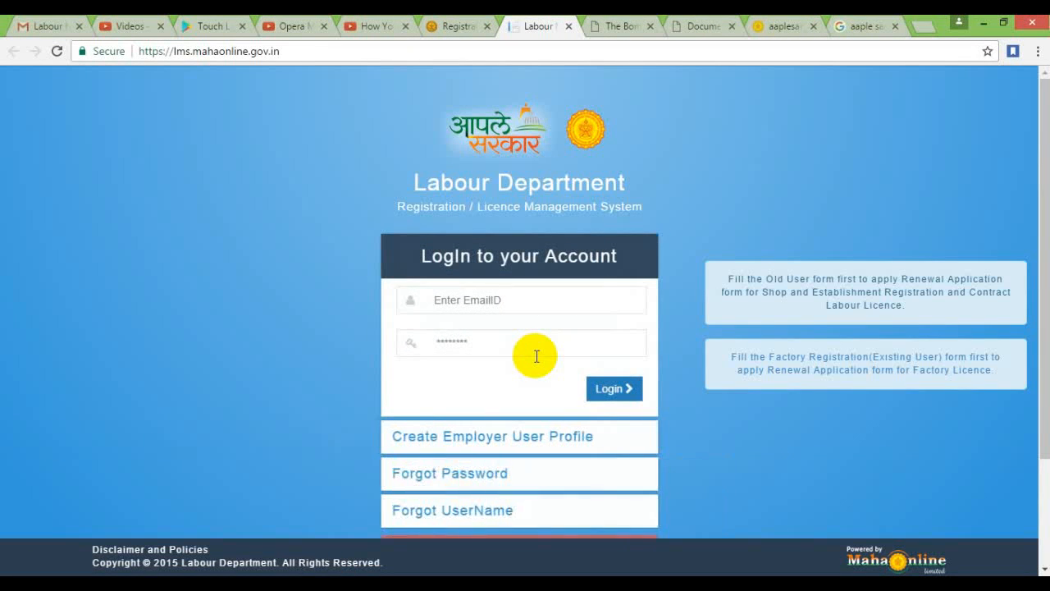
left_click(478, 441)
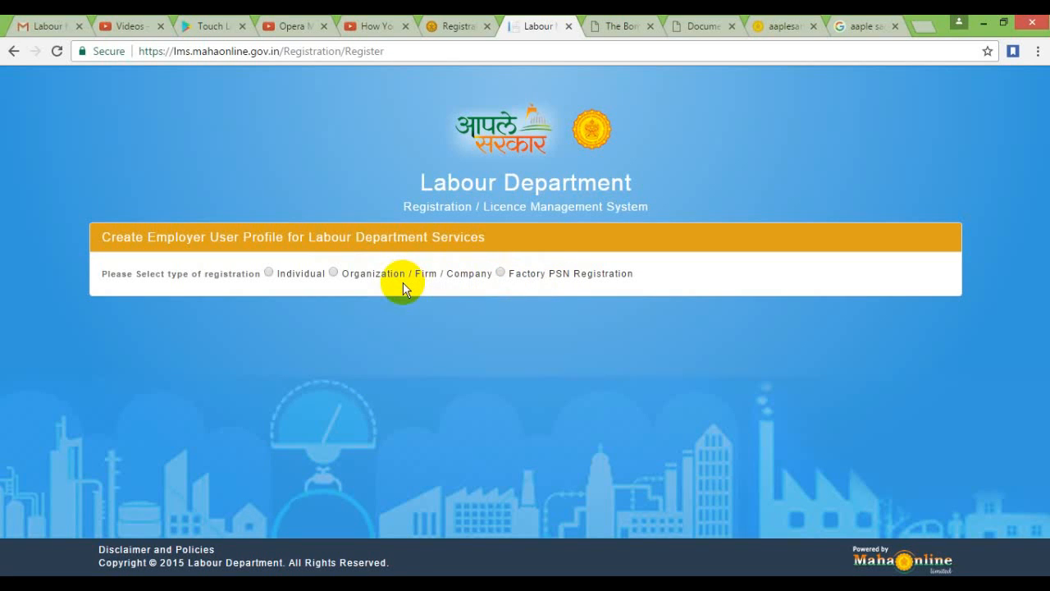
Choose Individual registration, enter the mobile number, and verify it with the received OTP
left_click(269, 272)
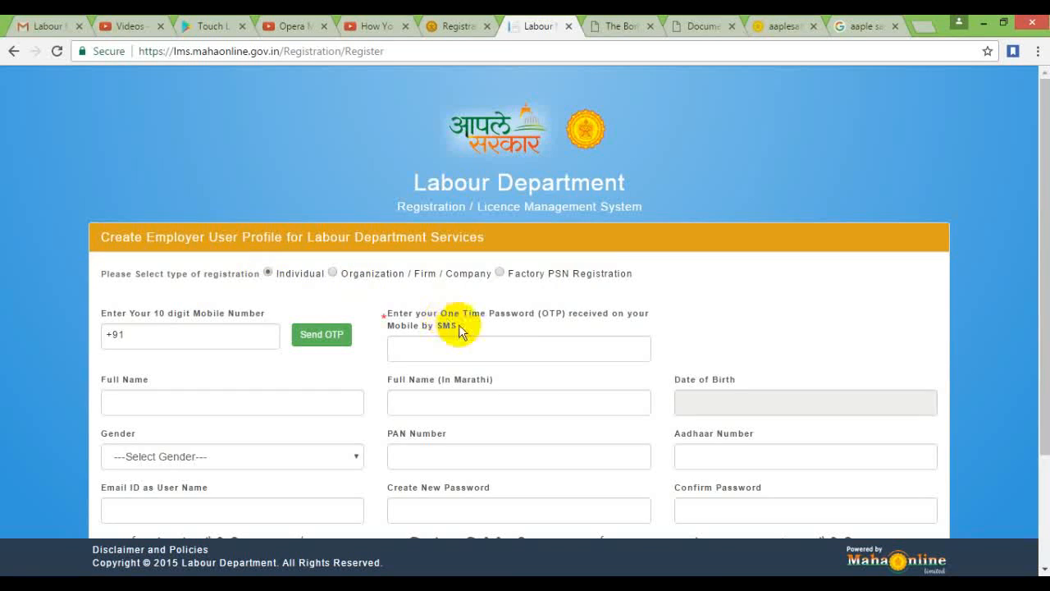
scroll(459, 325, "down", 2)
left_click(228, 263)
left_click(316, 258)
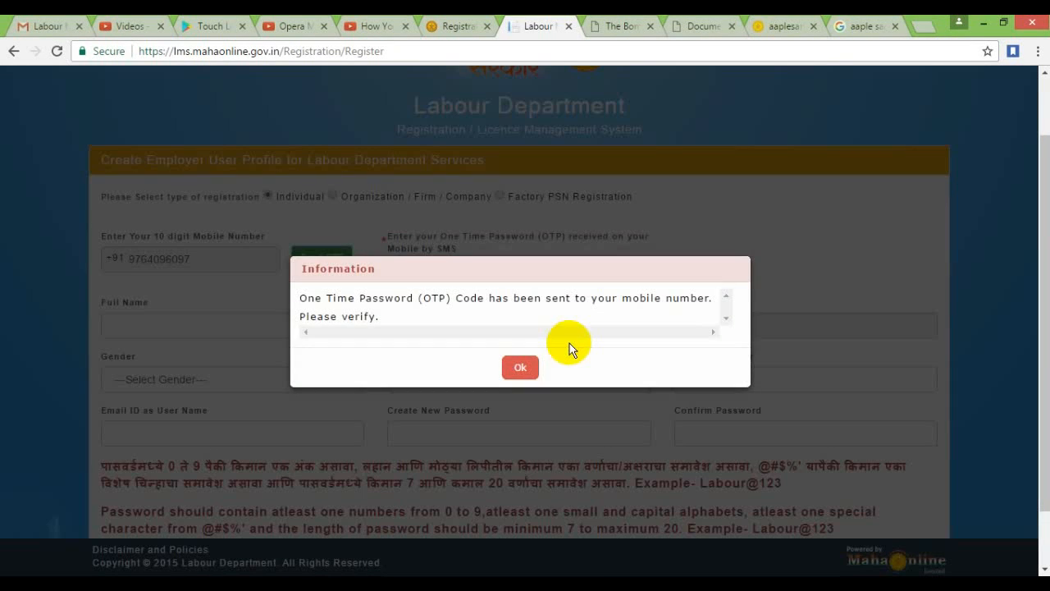
left_click(525, 365)
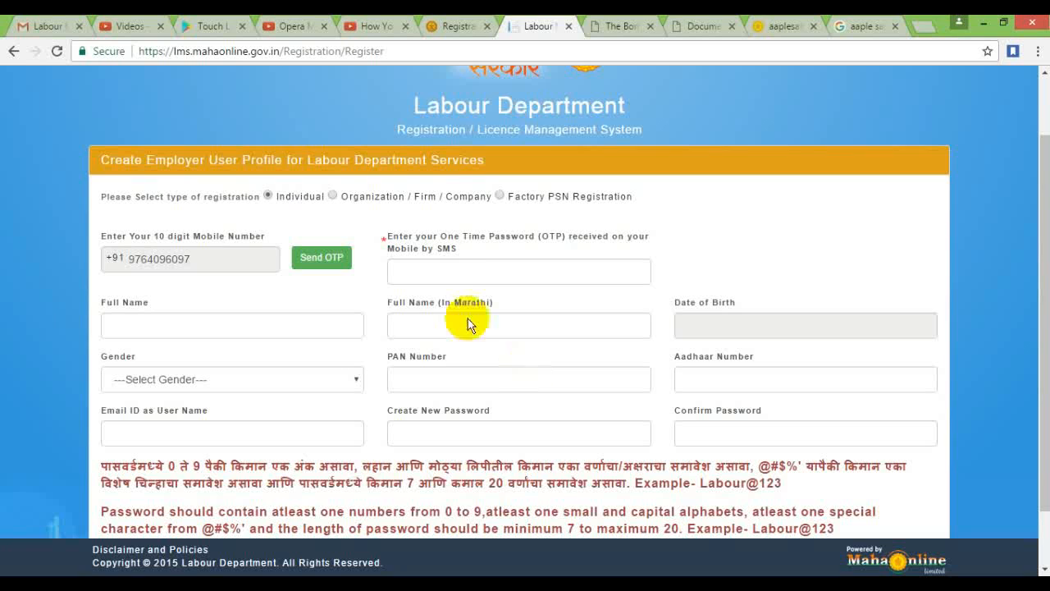
left_click(462, 267)
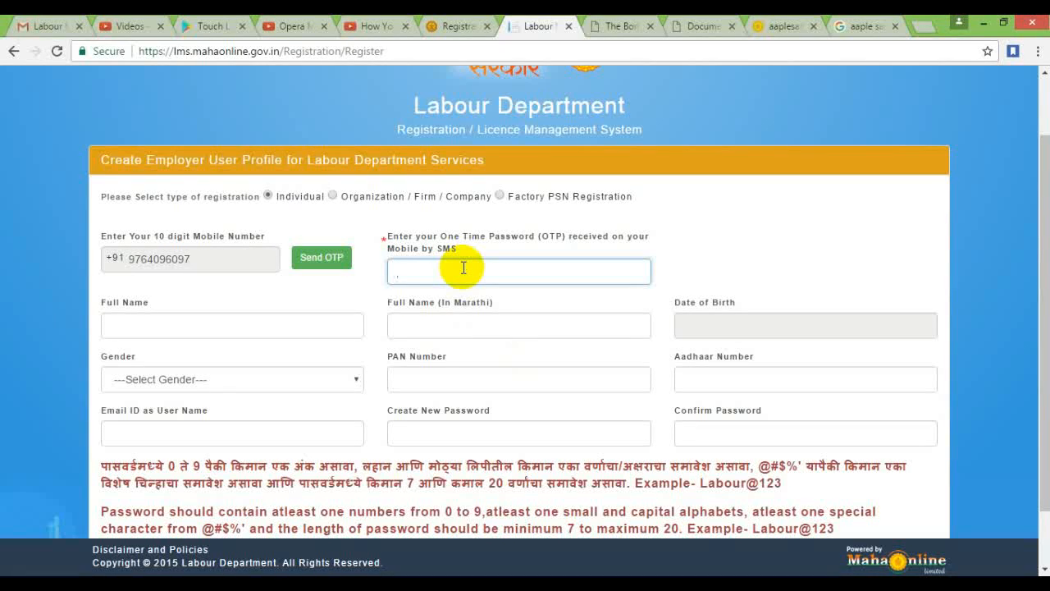
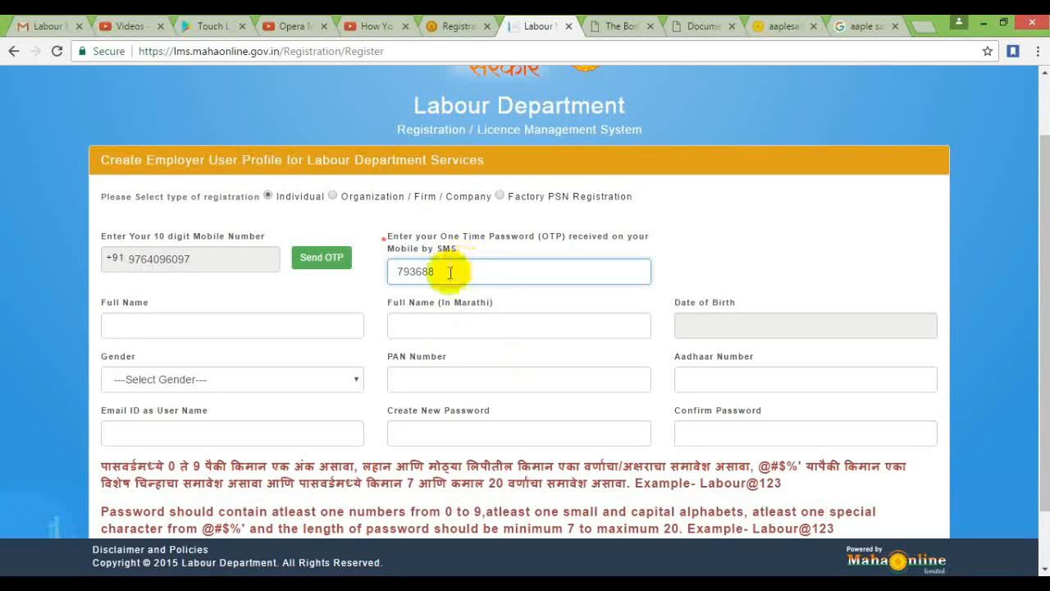
left_click(303, 316)
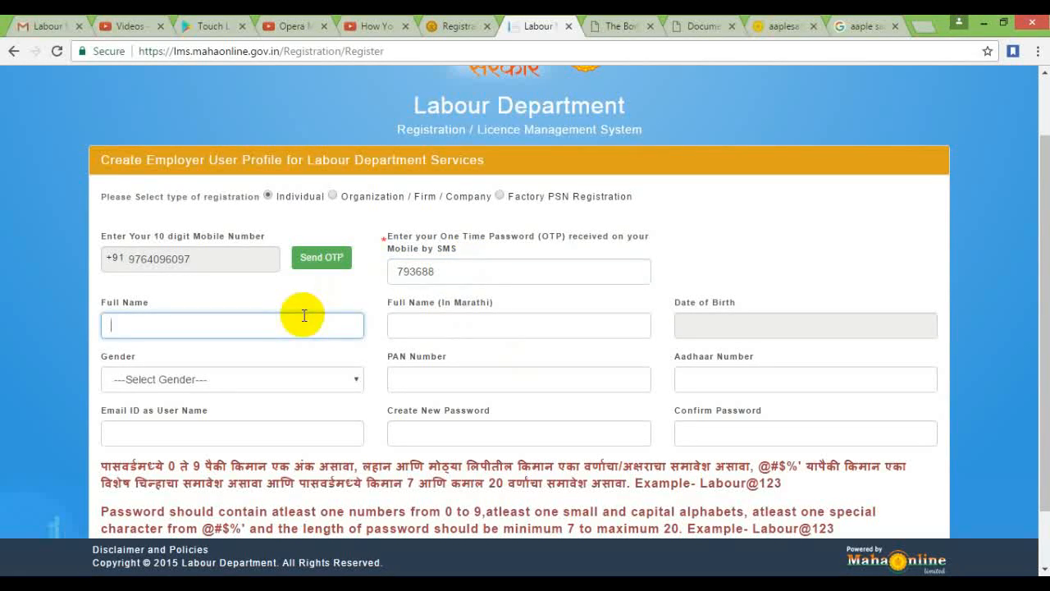
type("sahi")
key("BackSpace")
key("BackSpace")
key("BackSpace")
key("BackSpace")
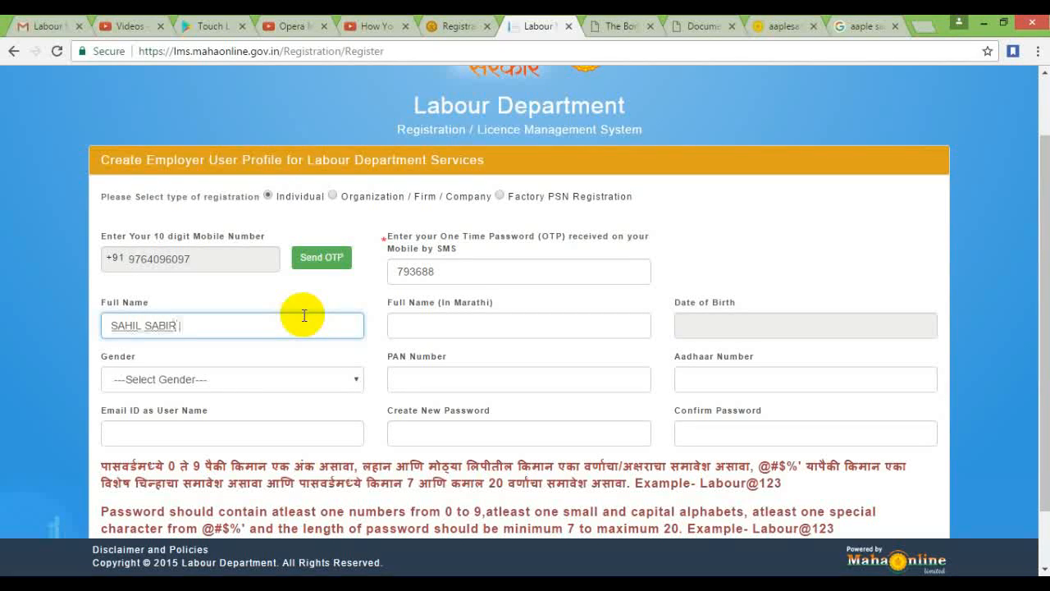
key("Tab")
left_click(720, 326)
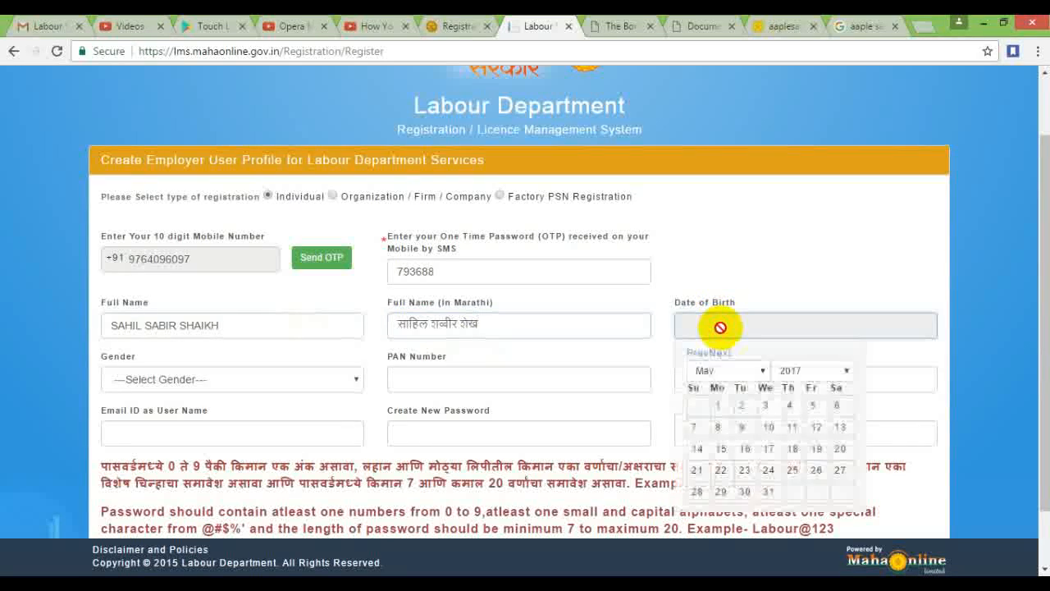
left_click(755, 370)
left_click(739, 387)
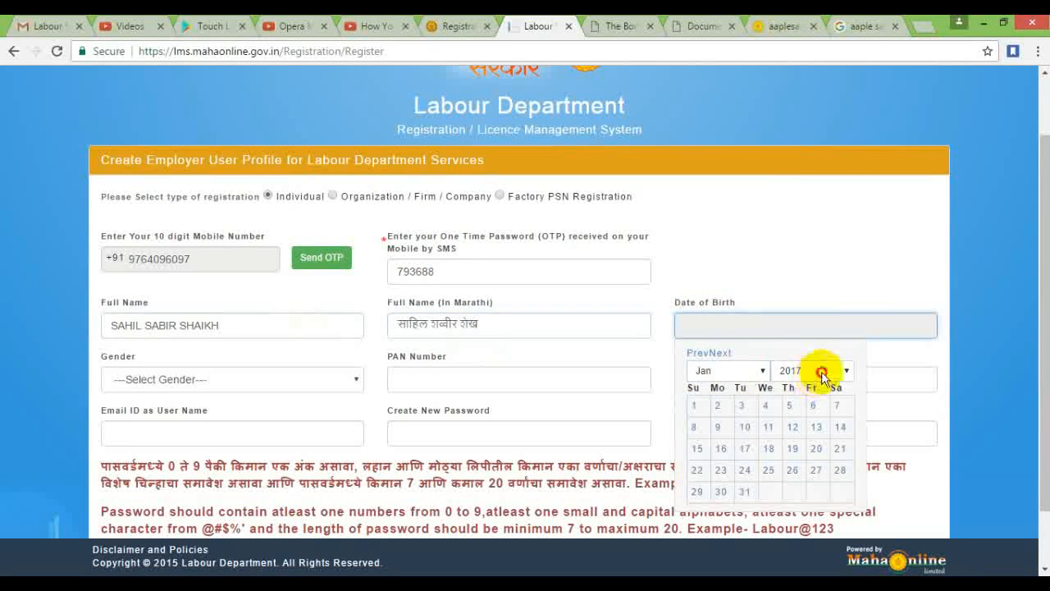
left_click(823, 373)
left_click_drag(850, 324, 848, 285)
left_click(808, 170)
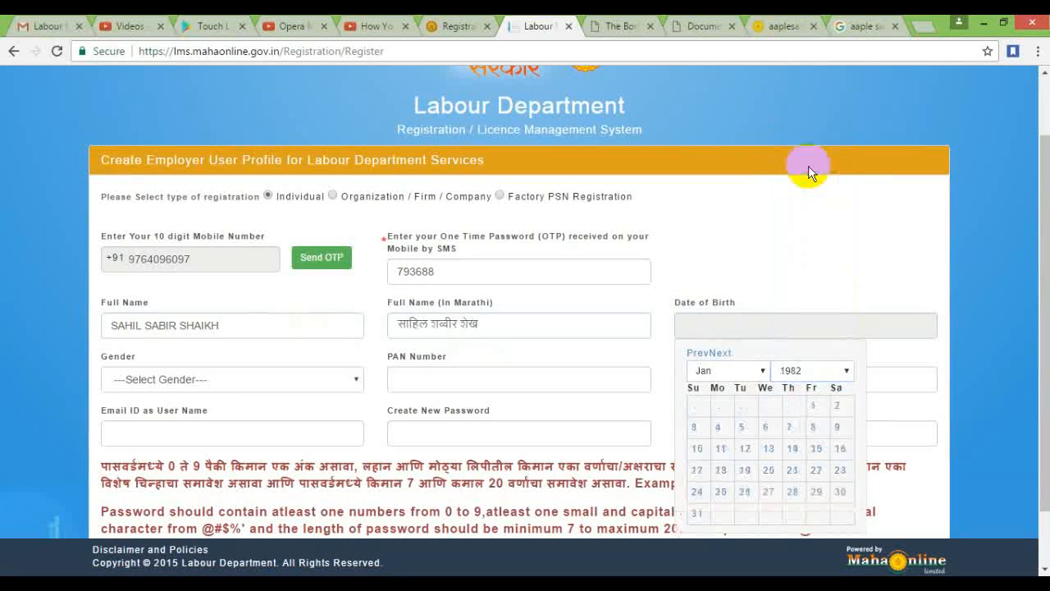
left_click(742, 430)
Set gender to MALE, enter the email address, and fill in both password fields
left_click(248, 381)
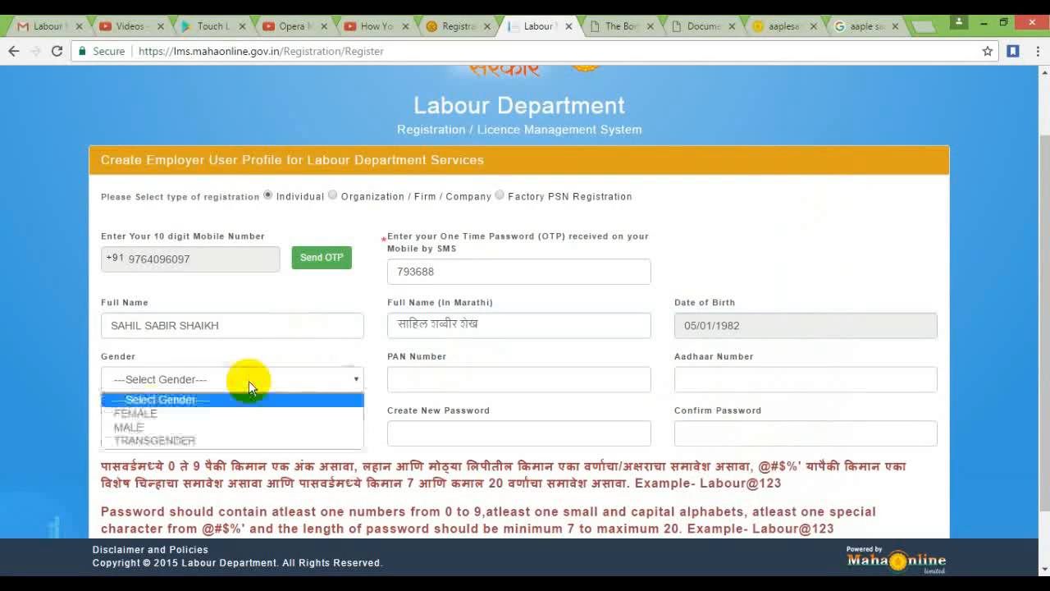
left_click(194, 427)
left_click(429, 373)
left_click(751, 377)
scroll(751, 378, "down", 2)
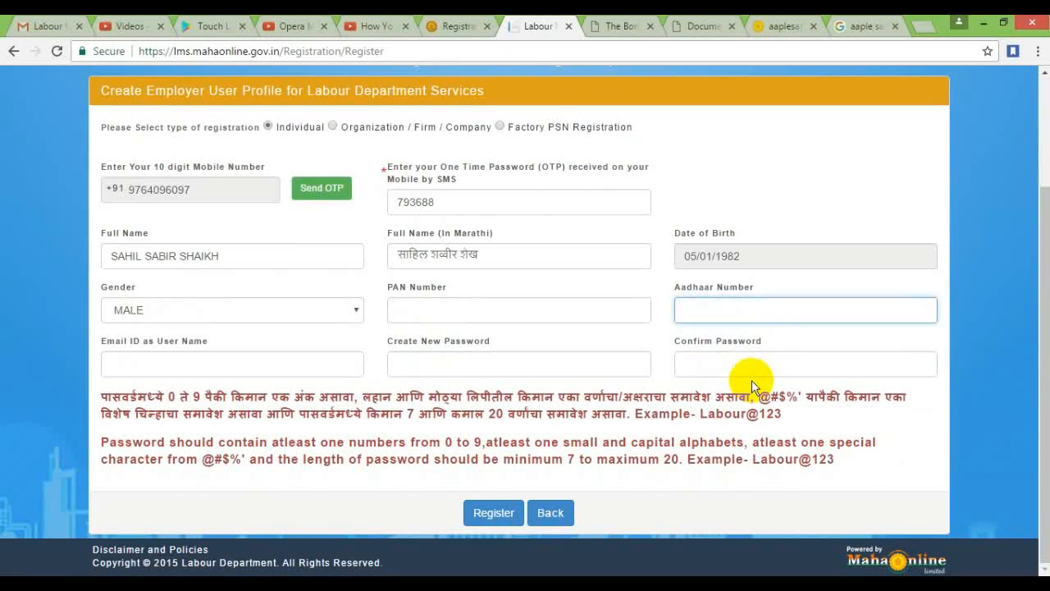
left_click(206, 369)
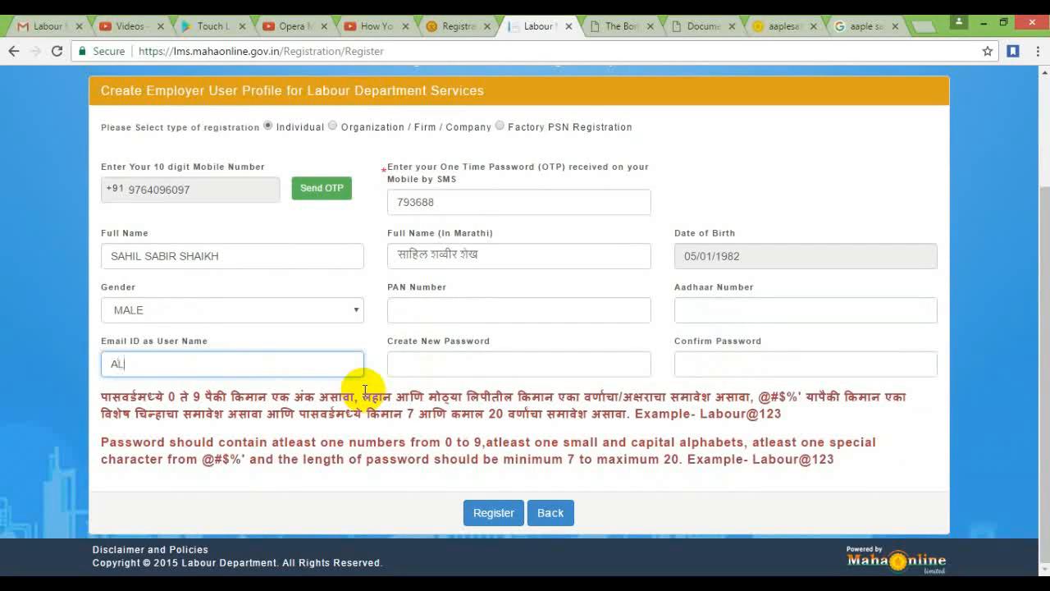
key("BackSpace")
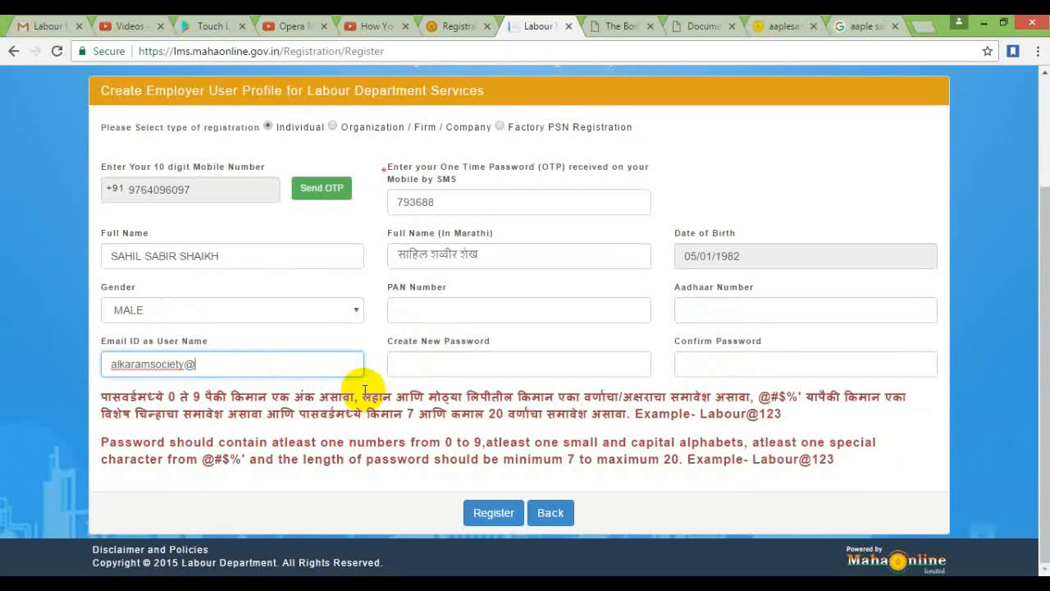
key("Tab")
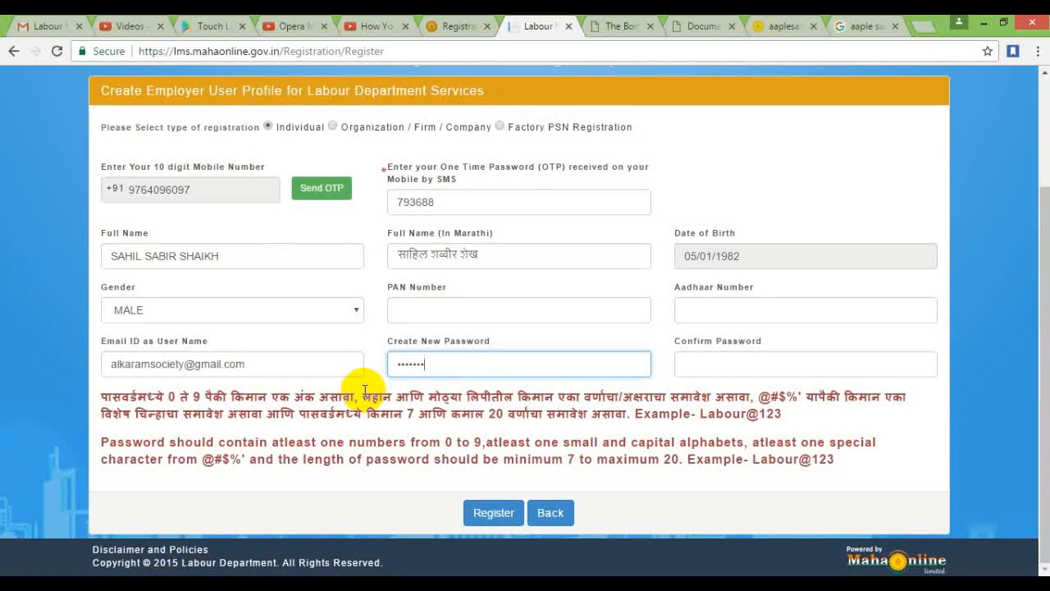
key("Tab")
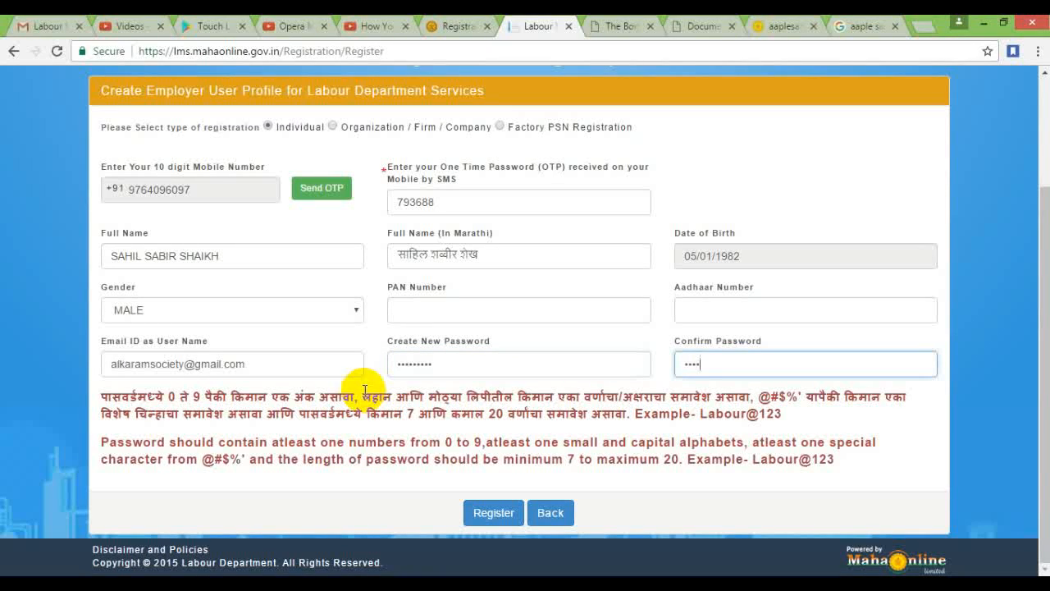
type("•••••••••")
Submit the profile, dismiss the 'Email Id is already registered' warning, and clear the email field
left_click(509, 514)
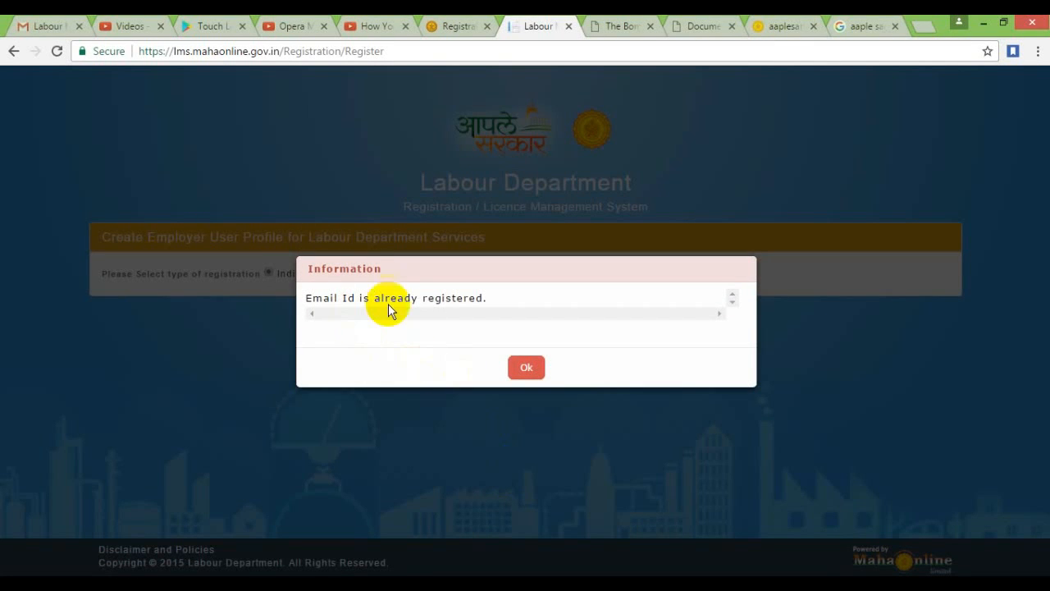
left_click(527, 368)
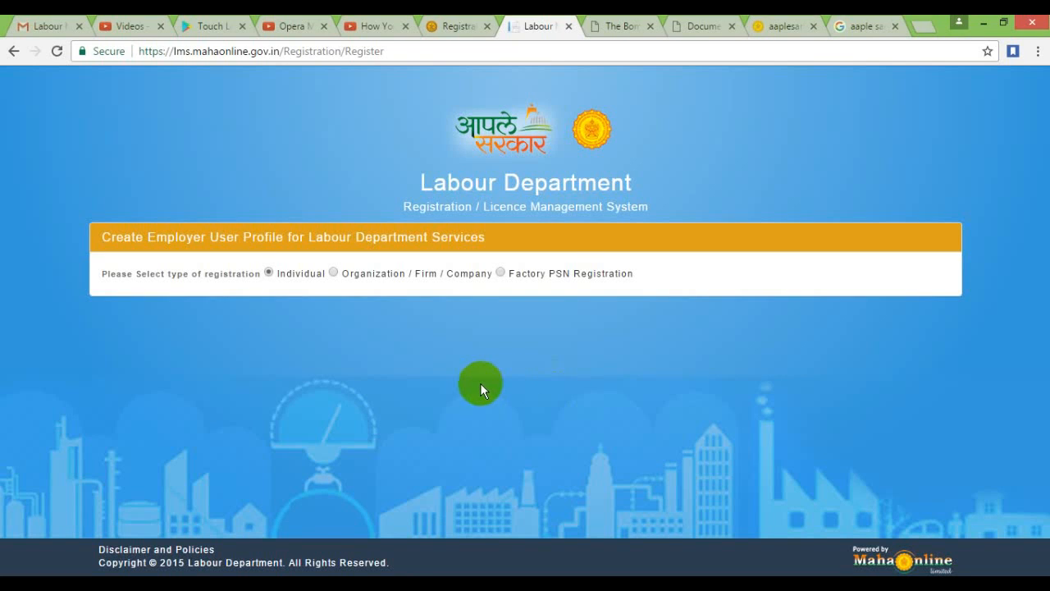
left_click(267, 272)
scroll(390, 382, "down", 3)
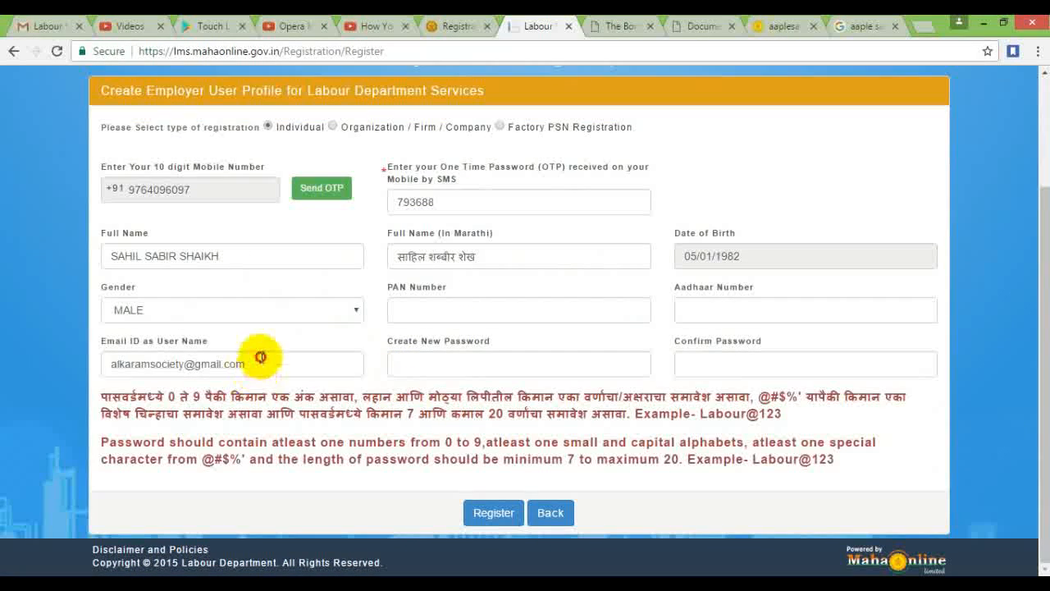
left_click_drag(260, 361, 99, 361)
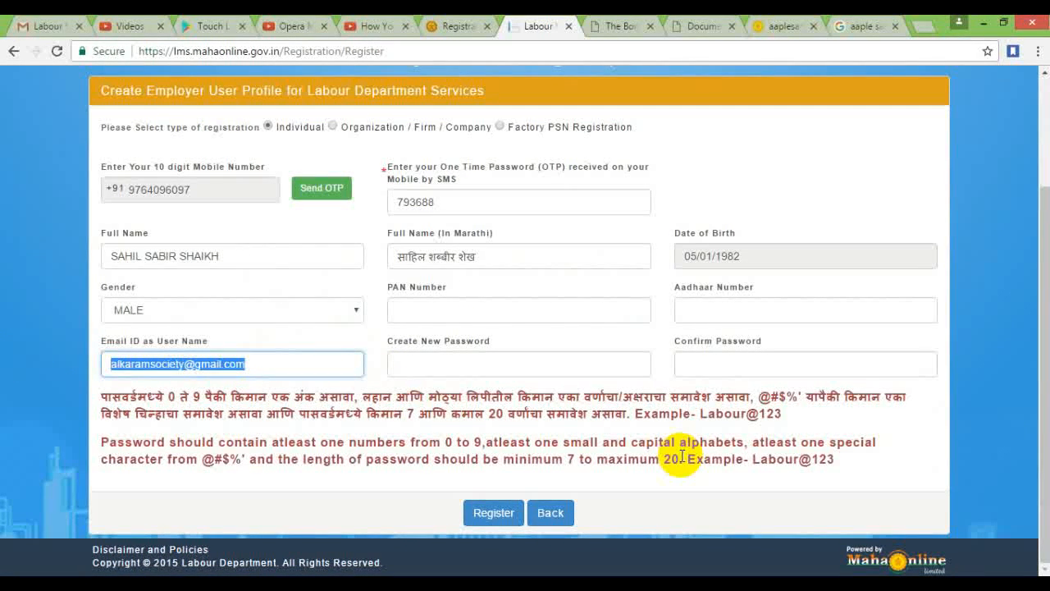
key("BackSpace")
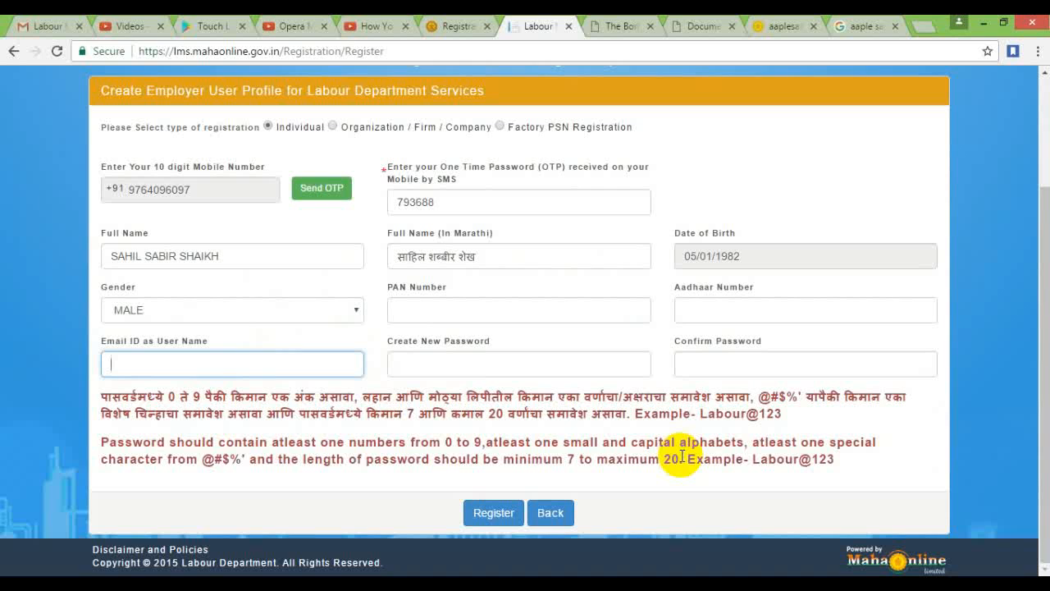
Register with a different email address and password, then close the success notice
type("sheikh")
key("BackSpace")
key("BackSpace")
key("BackSpace")
key("BackSpace")
key("BackSpace")
key("BackSpace")
key("BackSpace")
key("BackSpace")
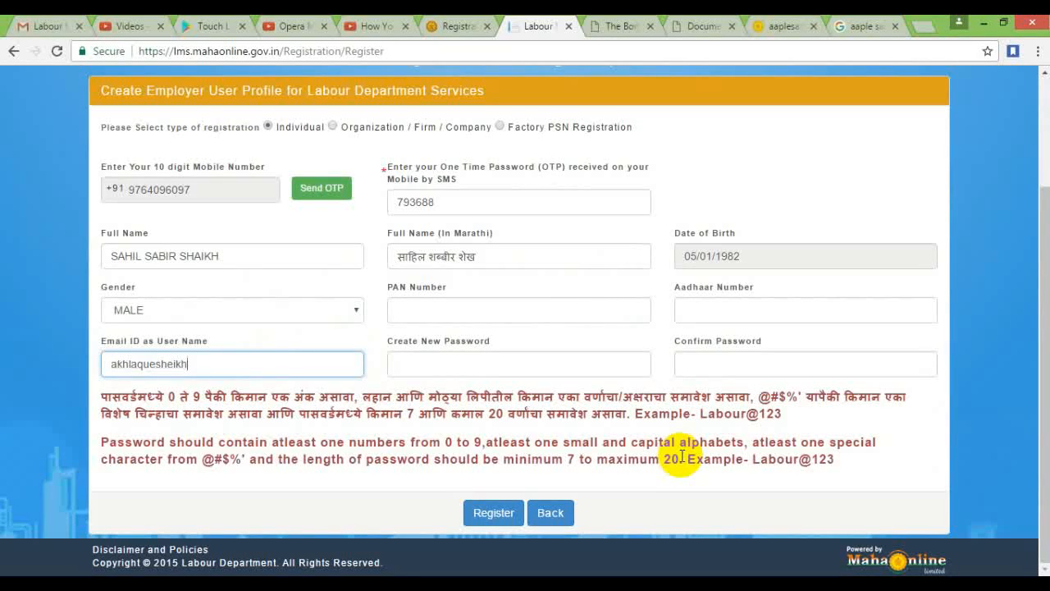
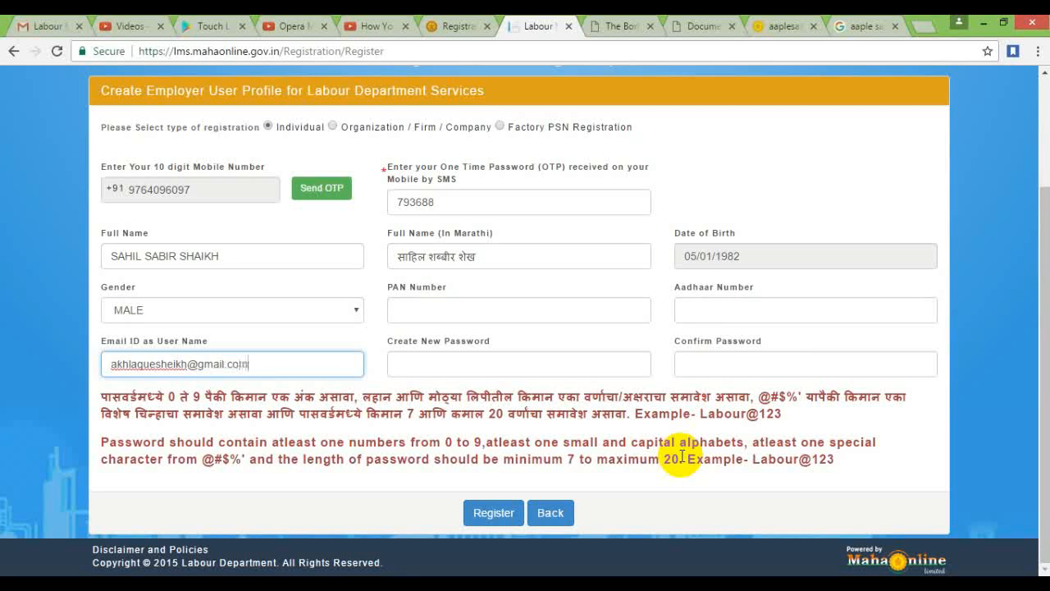
key("Tab")
type("•••••••••")
key("Tab")
type("••••••••")
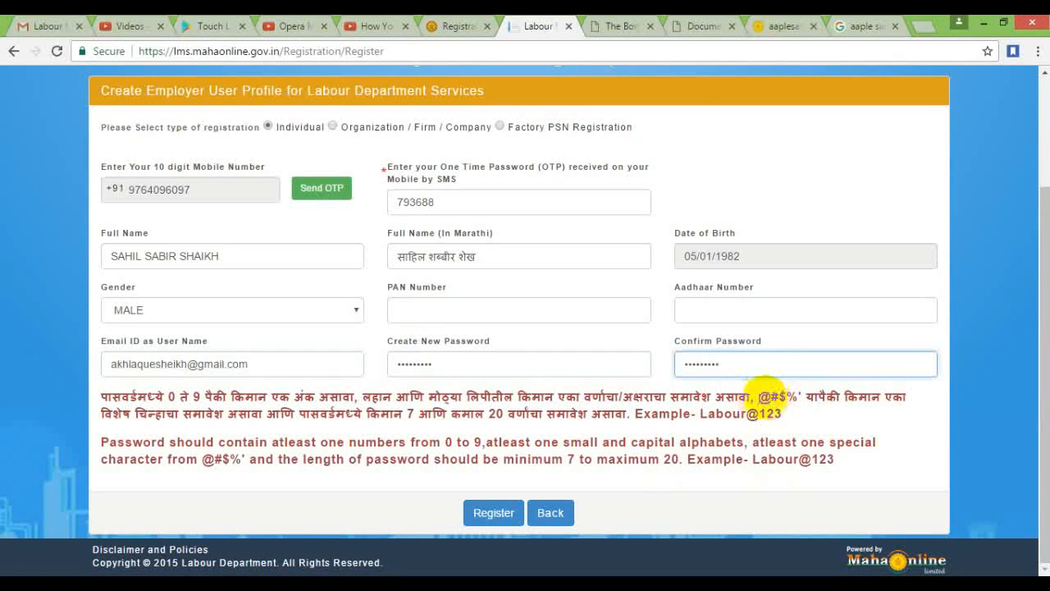
left_click(496, 511)
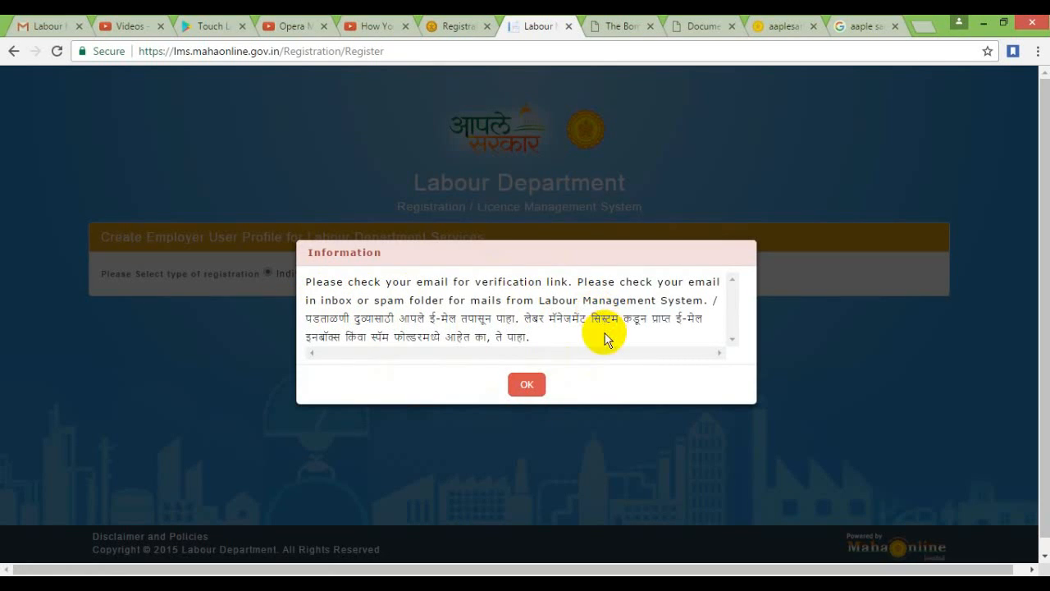
left_click(527, 386)
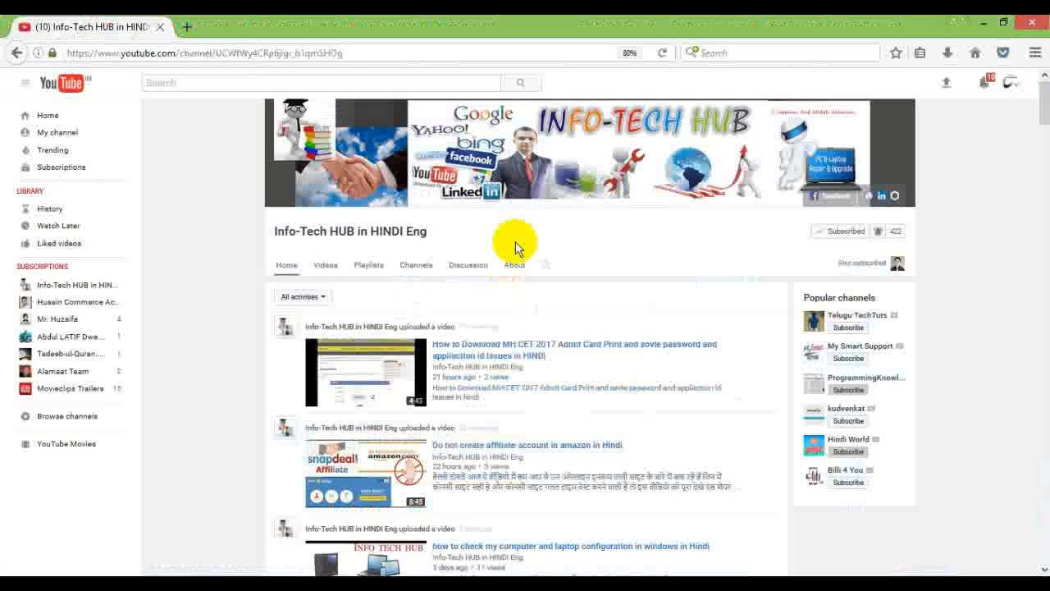
Open google.com in a new tab and sign out of the current Google account
left_click(188, 26)
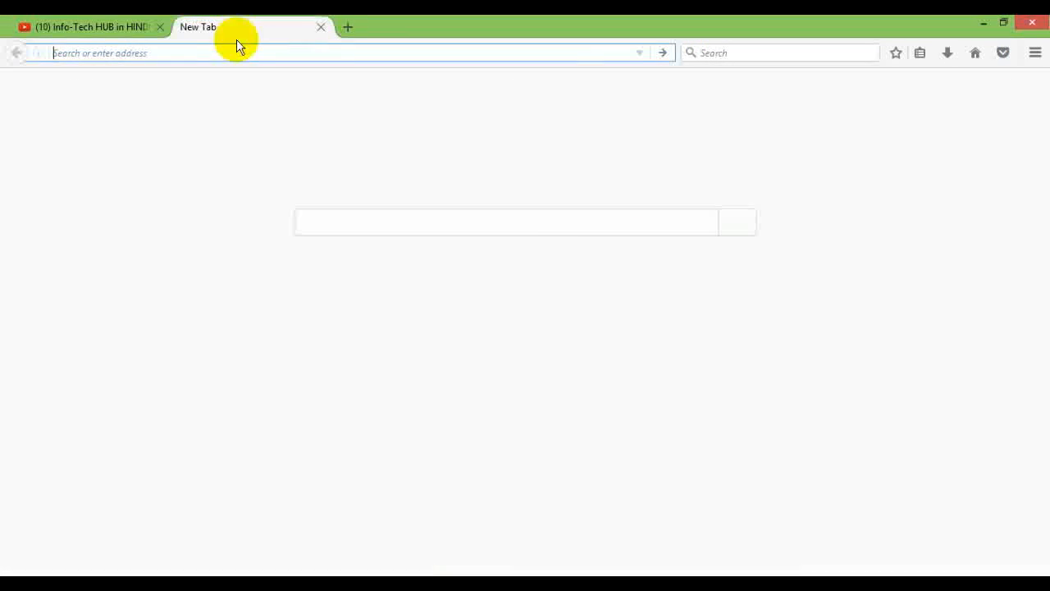
type("google.com/")
key("Return")
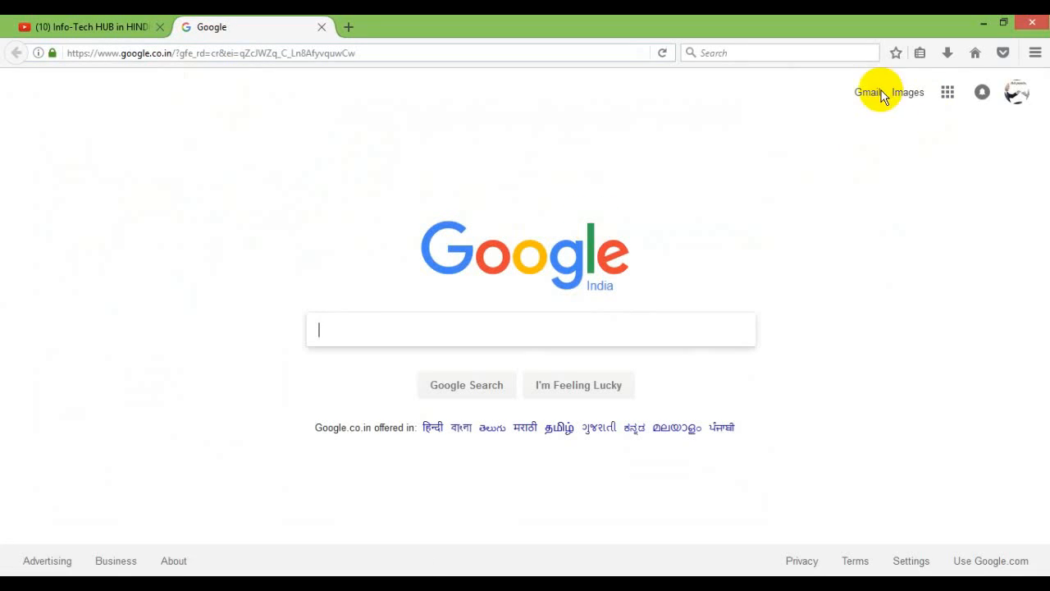
left_click(1011, 95)
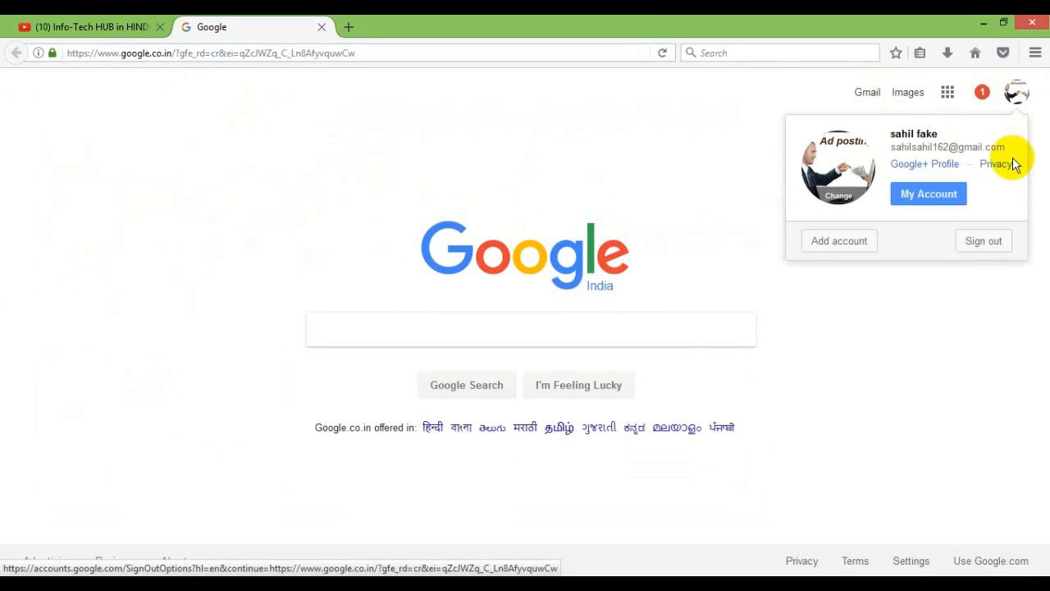
left_click(983, 238)
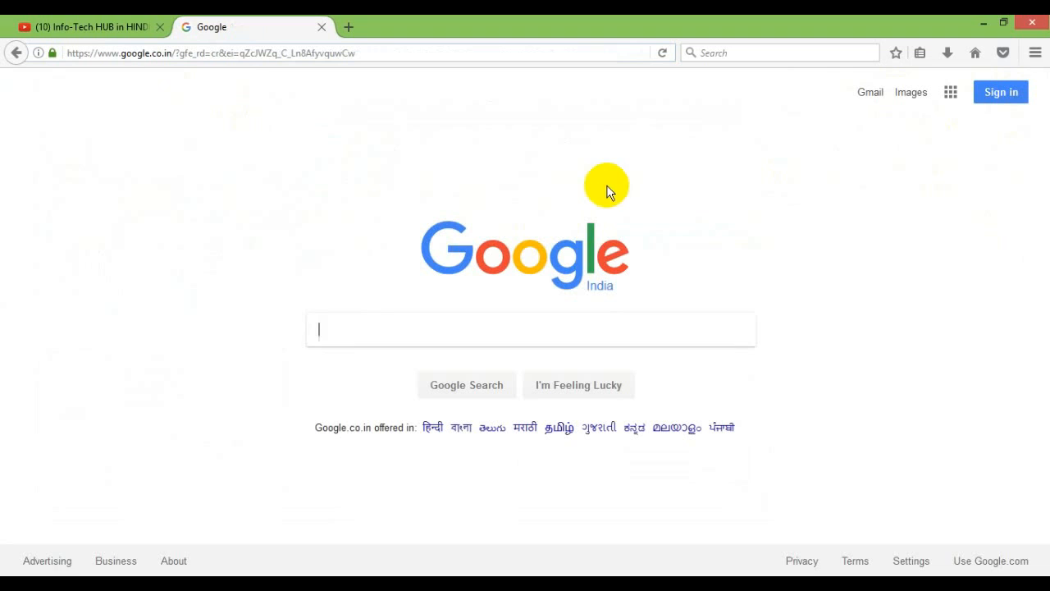
Sign in to Gmail with the other account, retrying after a wrong password
left_click(871, 95)
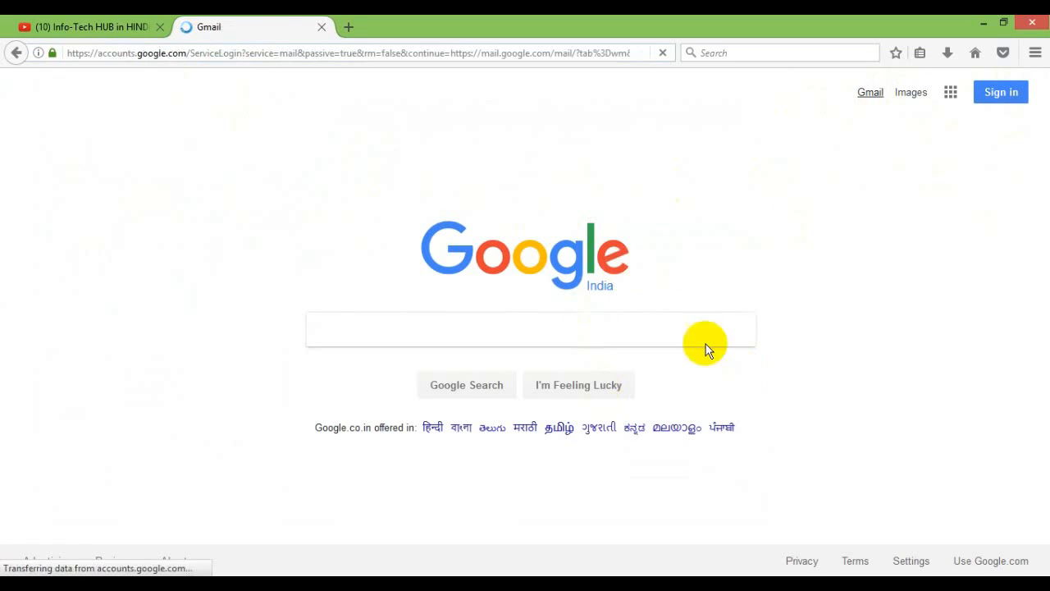
scroll(638, 486, "down", 2)
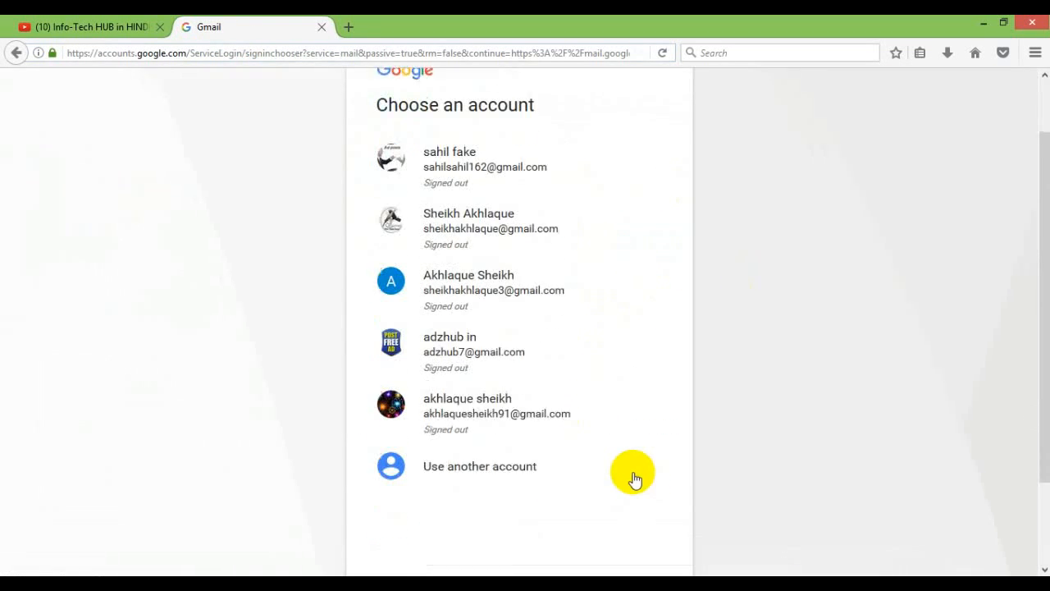
left_click(498, 399)
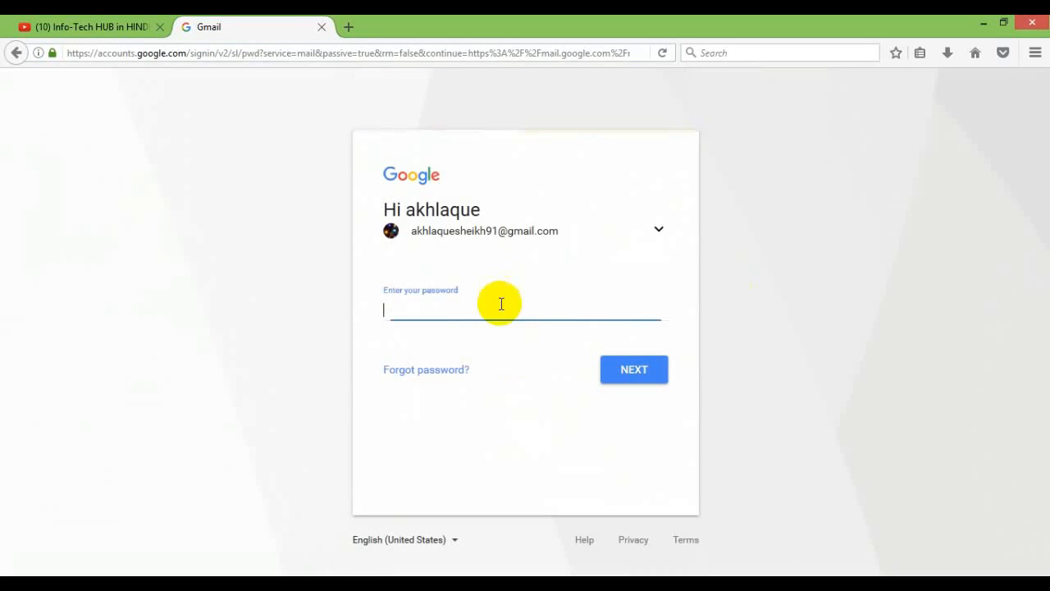
type("*****")
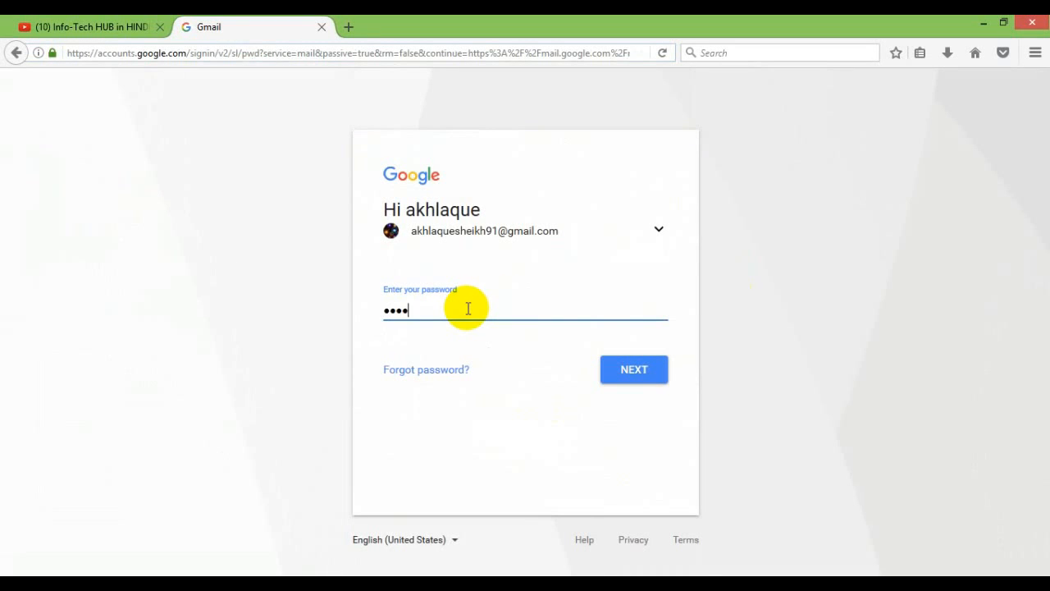
key("BackSpace")
key("BackSpace")
key("BackSpace")
key("BackSpace")
key("BackSpace")
type("**********")
key("Return")
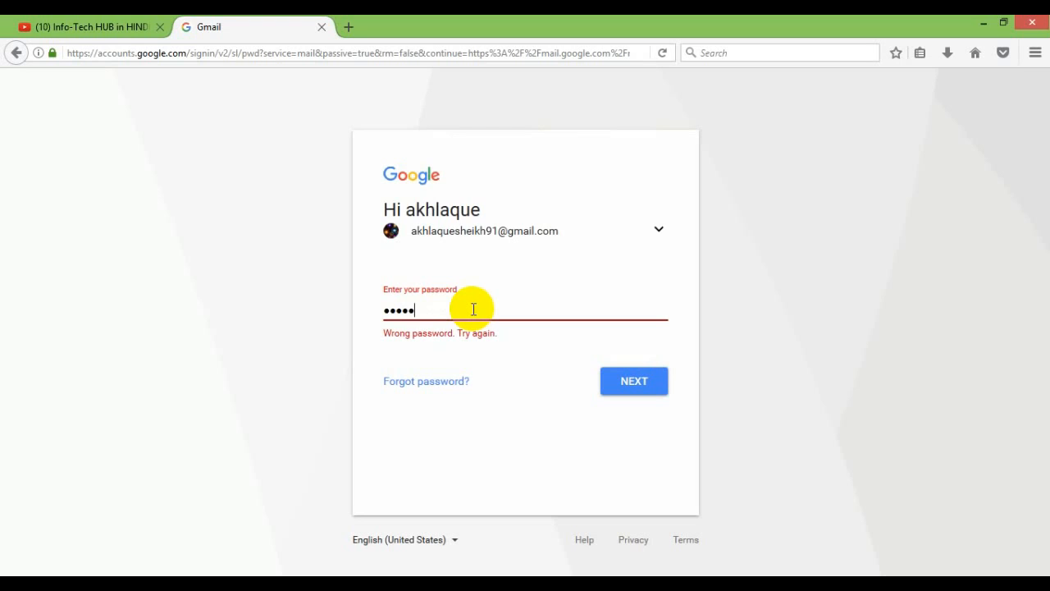
type("*")
key("Return")
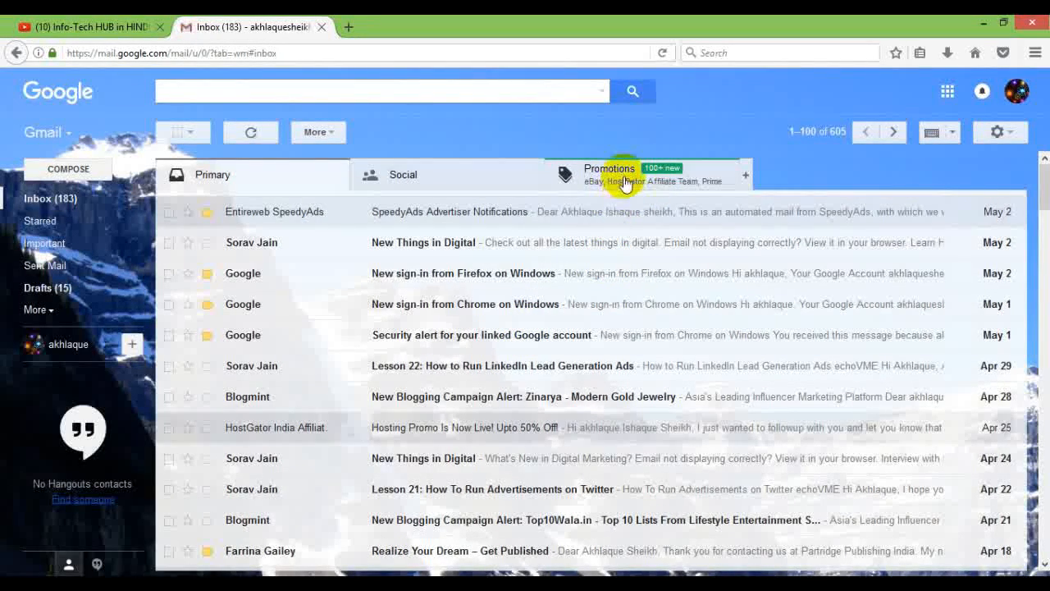
Check the Promotions, Social and Primary tabs and open the Labour Management System Email Verification message
left_click(599, 176)
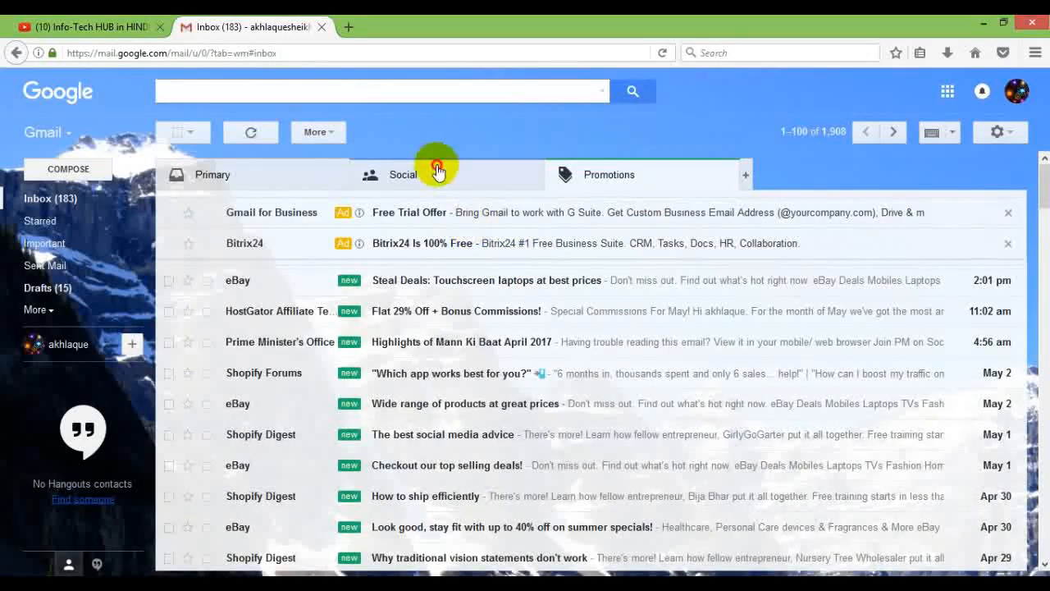
left_click(434, 171)
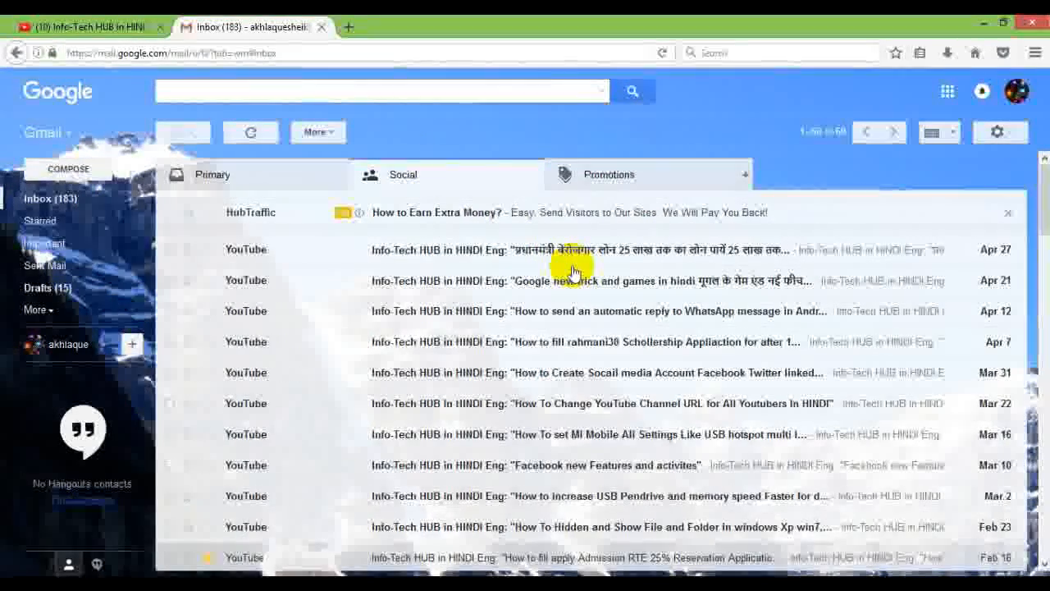
left_click(273, 179)
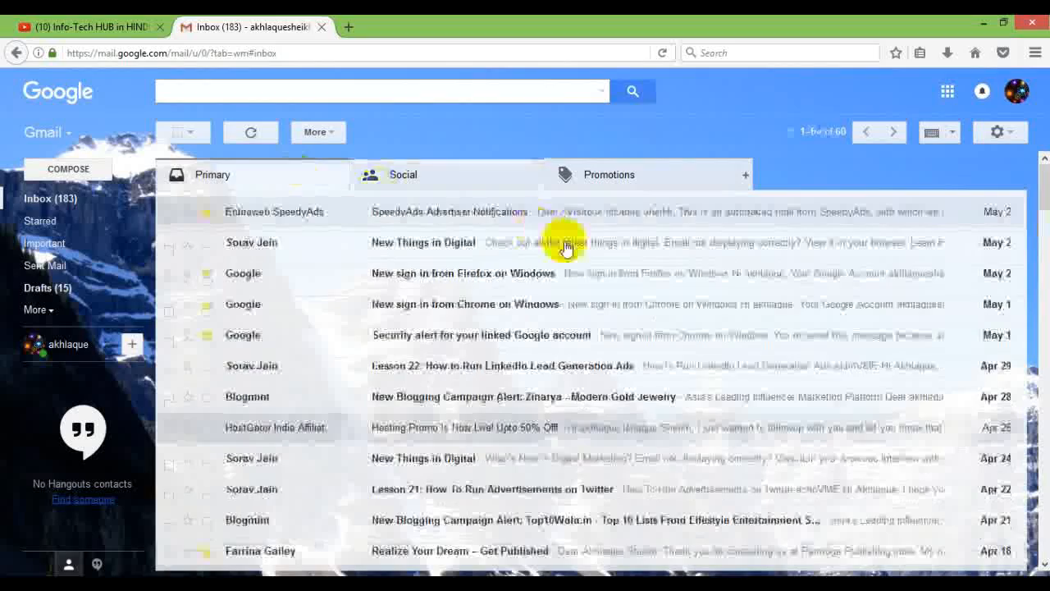
left_click(96, 109)
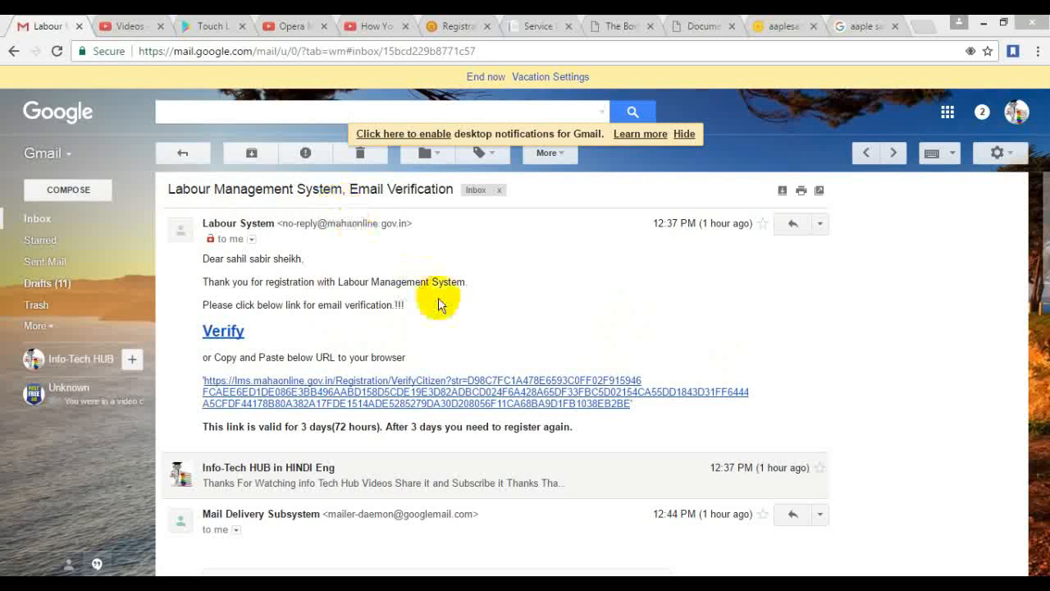
Follow the Verify link, acknowledge the already-verified notice, and log in to the LMS
left_click(223, 331)
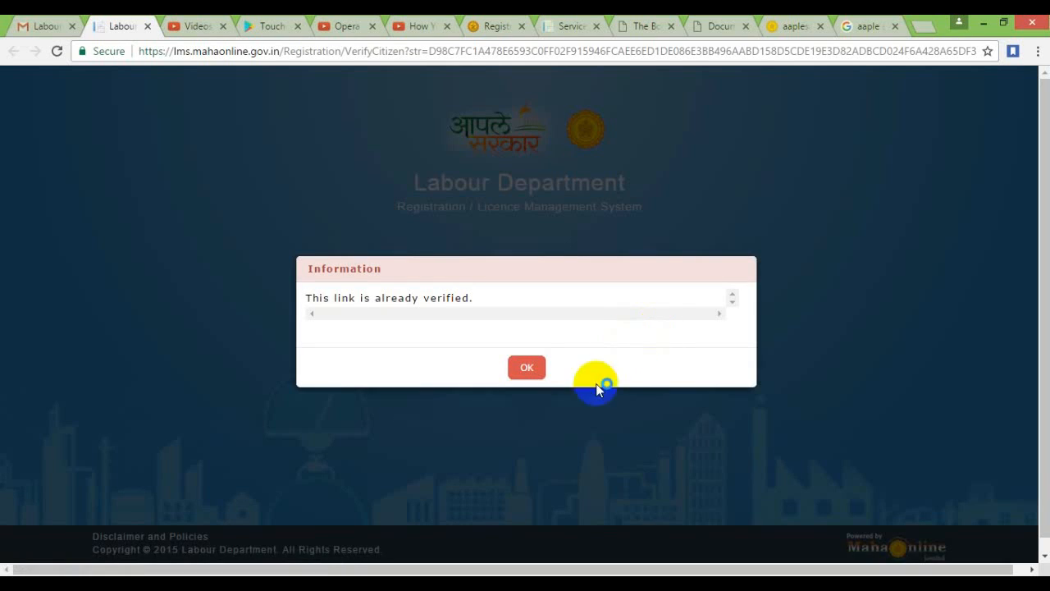
left_click(529, 367)
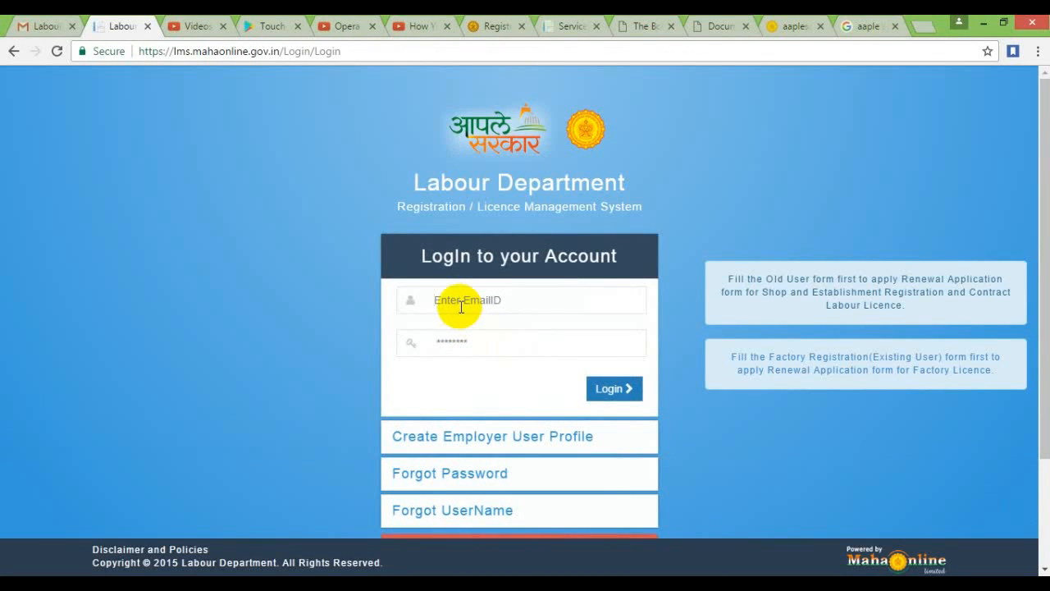
type("A")
key("BackSpace")
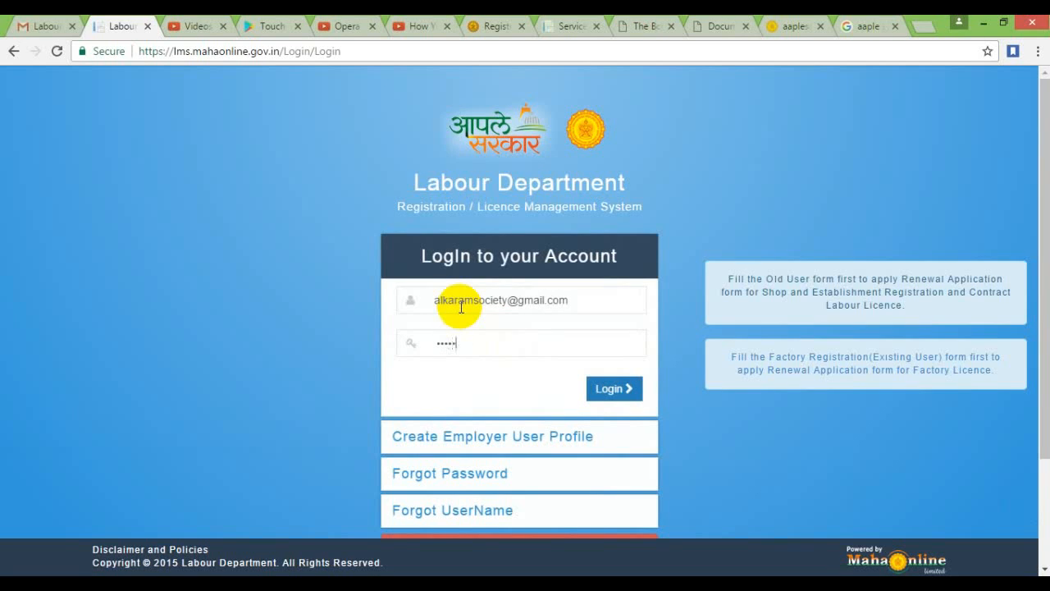
key("Return")
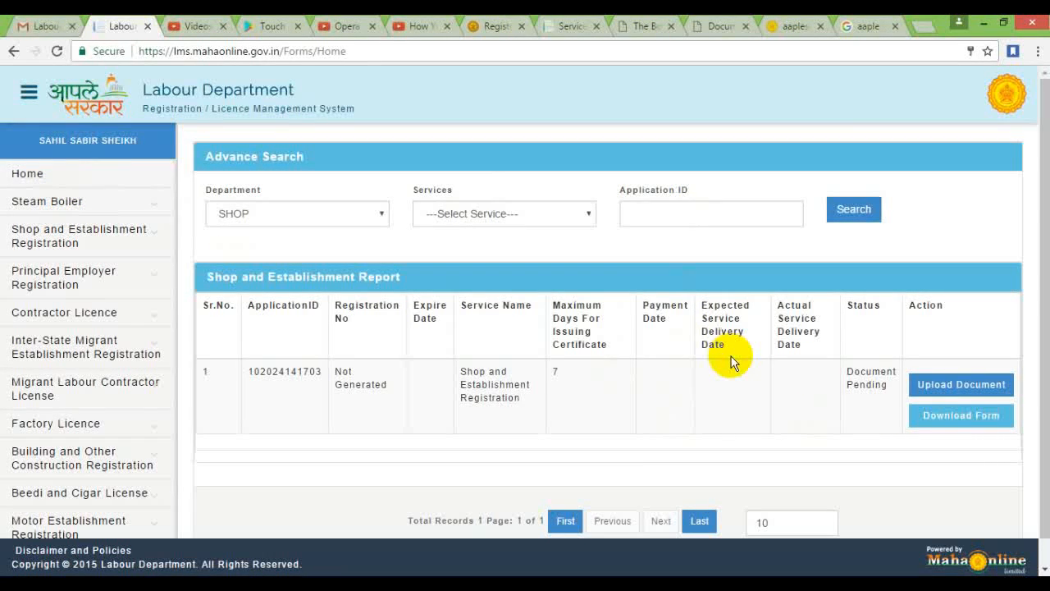
Open Registration Form 'A' and choose Division Nagpur, District Yavatmal and the Yeotmal Government Labour Officer office
left_click(110, 236)
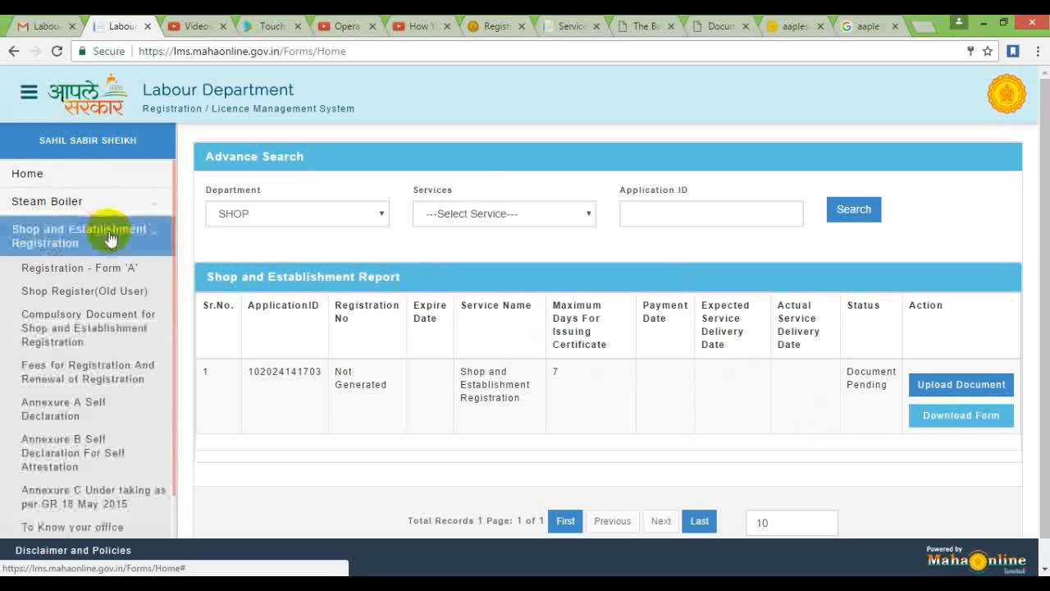
left_click(73, 268)
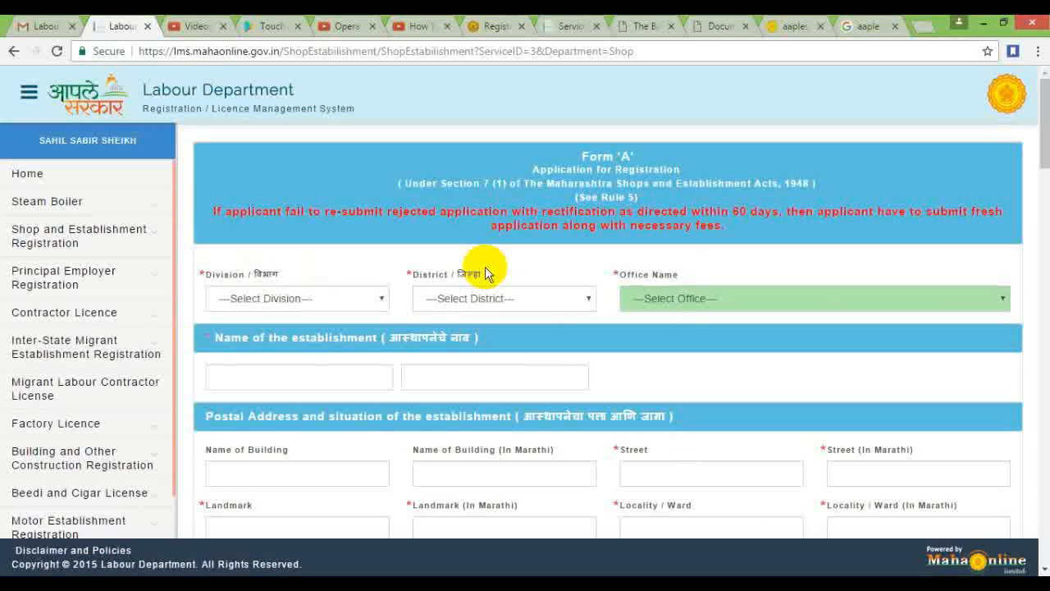
left_click(351, 298)
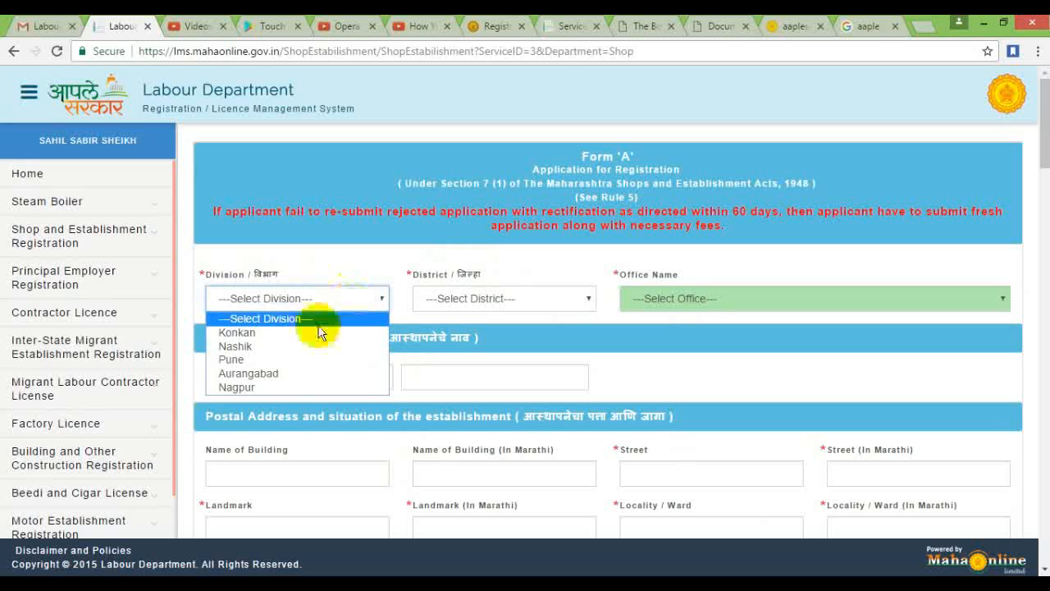
left_click(279, 387)
left_click(483, 301)
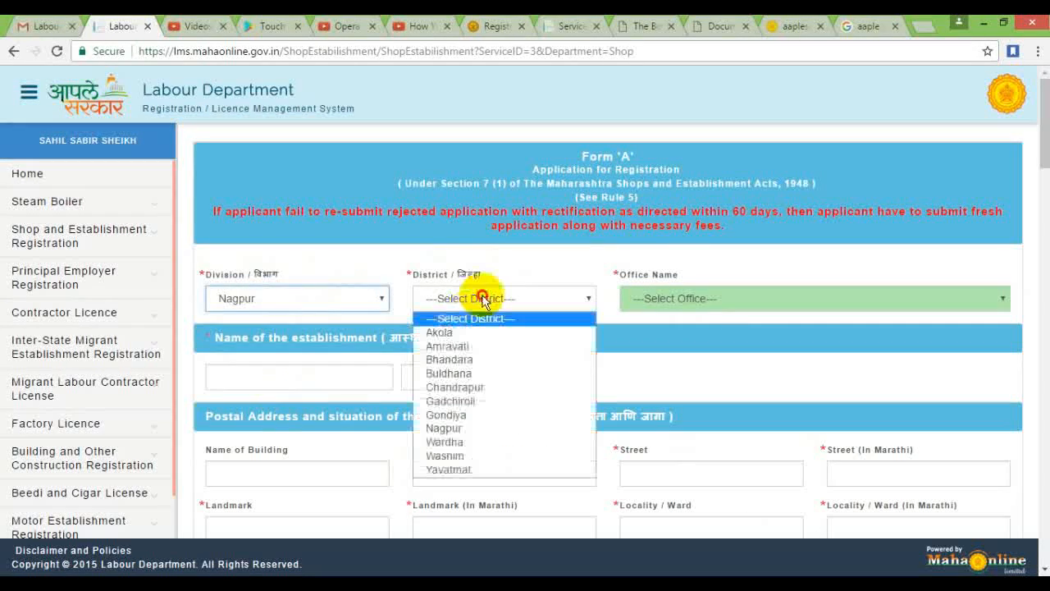
left_click(479, 471)
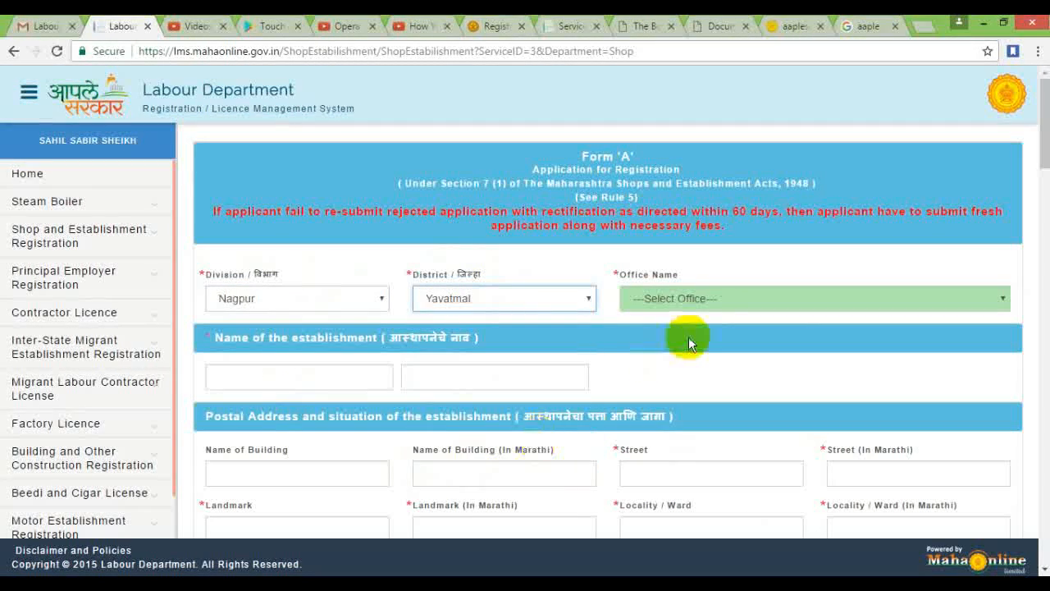
left_click(691, 298)
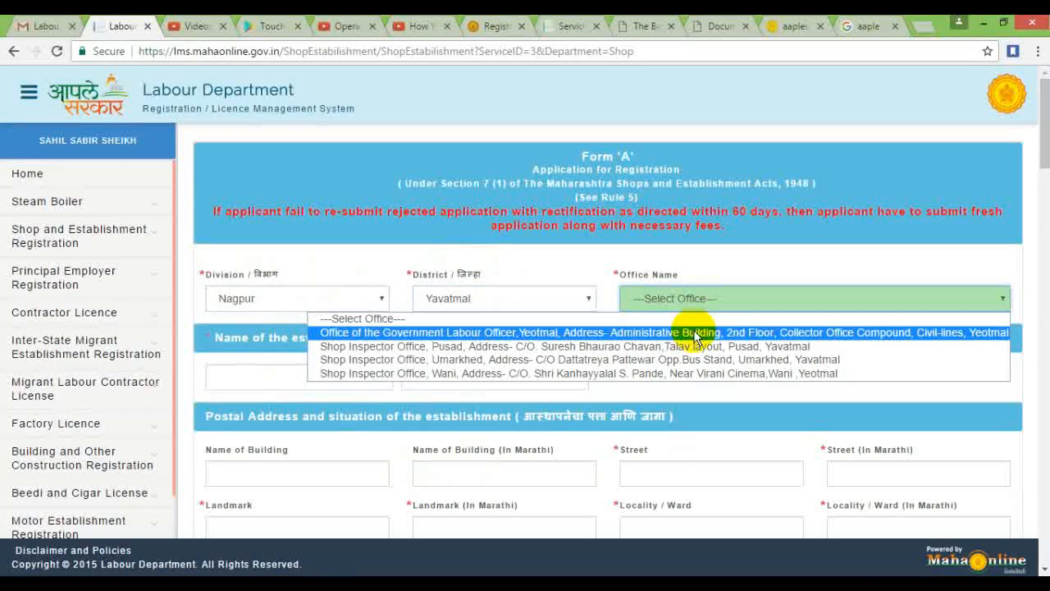
left_click(696, 333)
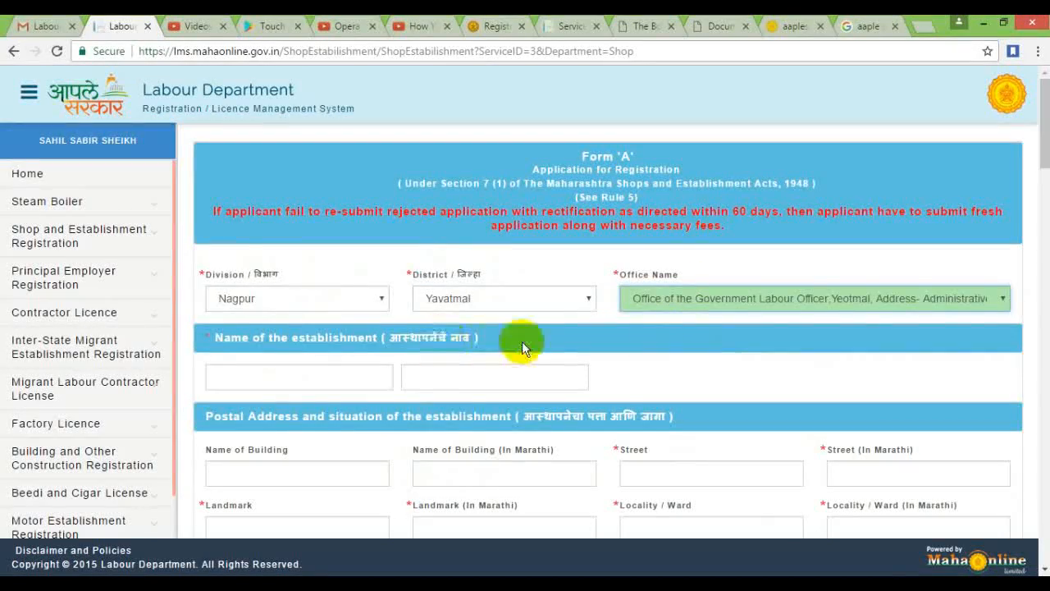
scroll(509, 343, "down", 1)
scroll(525, 341, "down", 2)
scroll(418, 265, "up", 2)
left_click(322, 301)
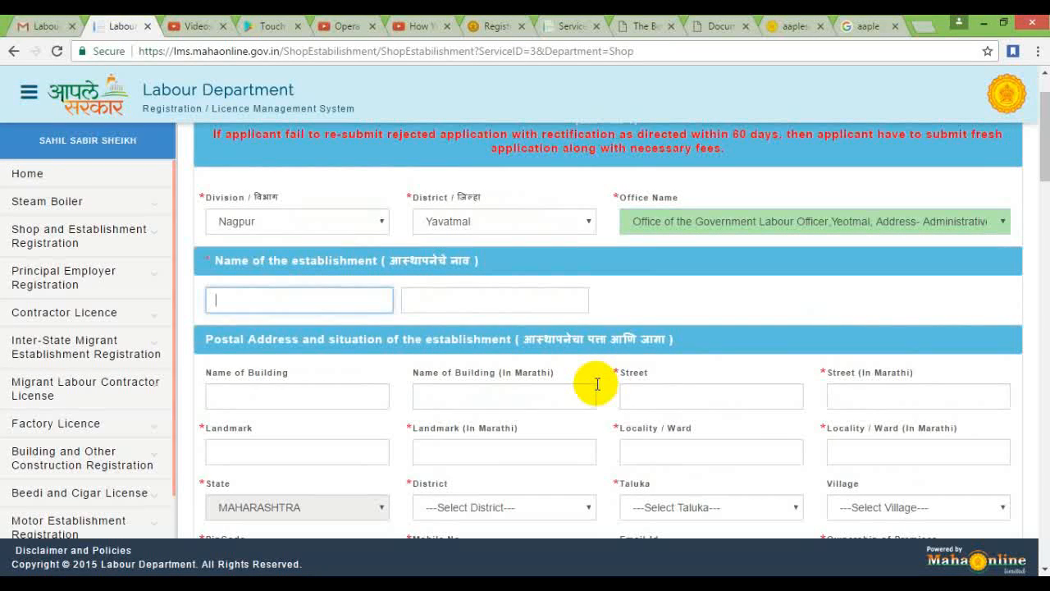
Enter the establishment name 'info tech hub' and let its Marathi name auto-fill
type("info tech hub")
key("Tab")
scroll(532, 375, "down", 1)
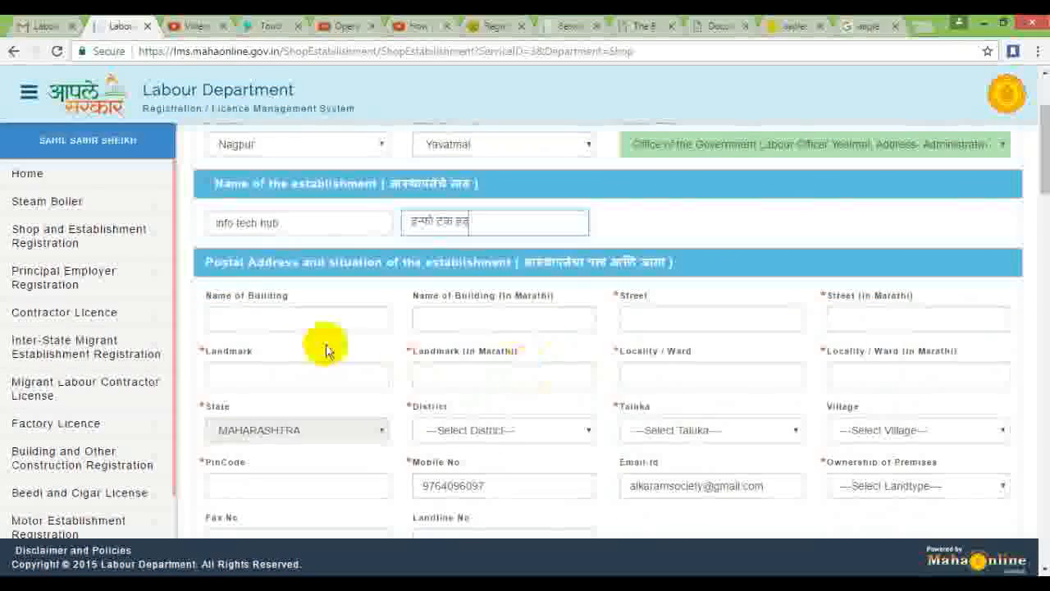
left_click(512, 321)
left_click(691, 329)
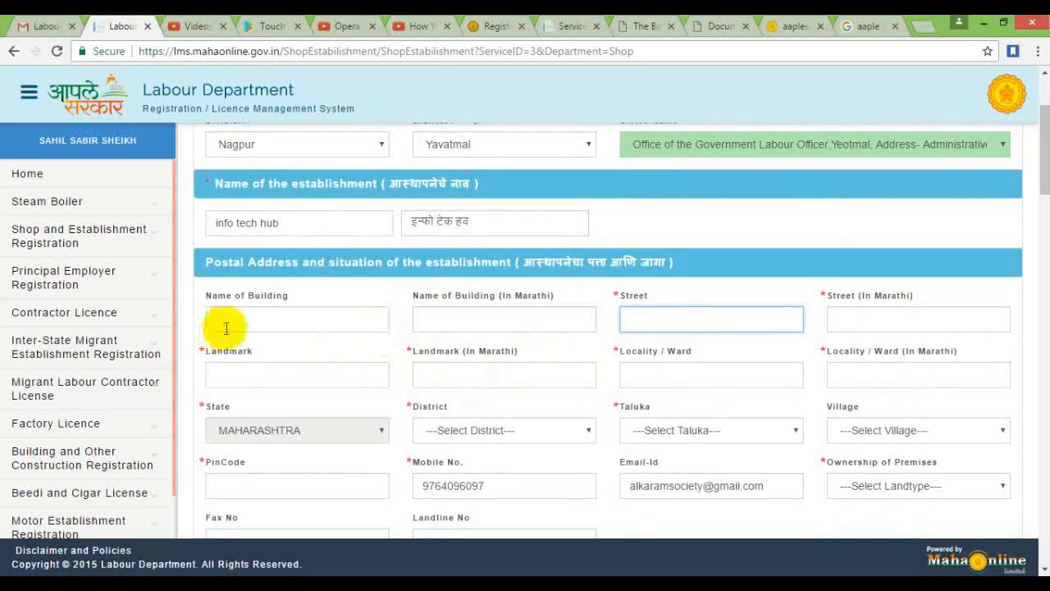
left_click(261, 323)
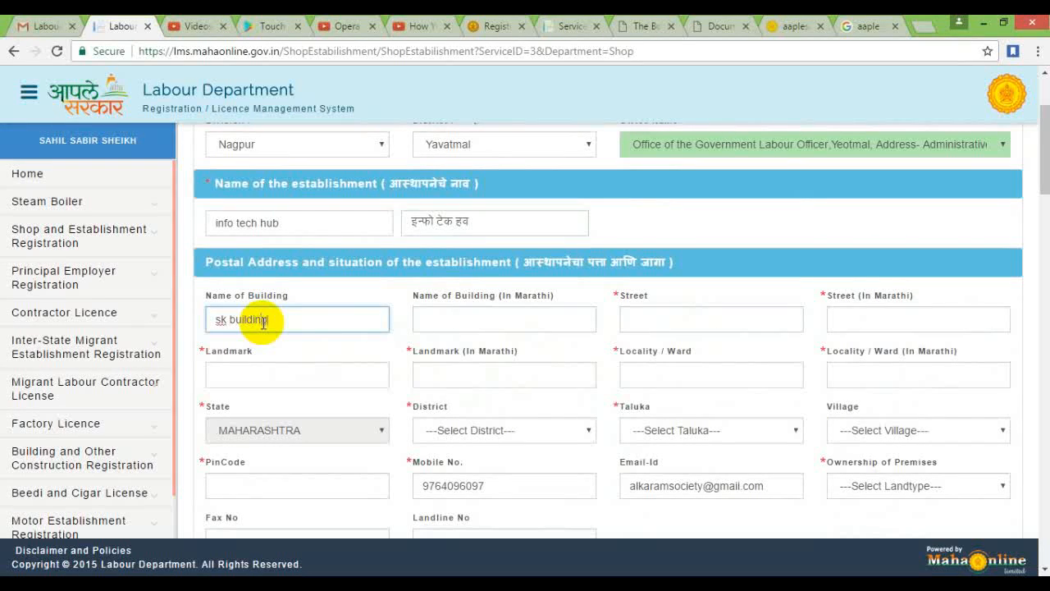
key("Tab")
key("Tab")
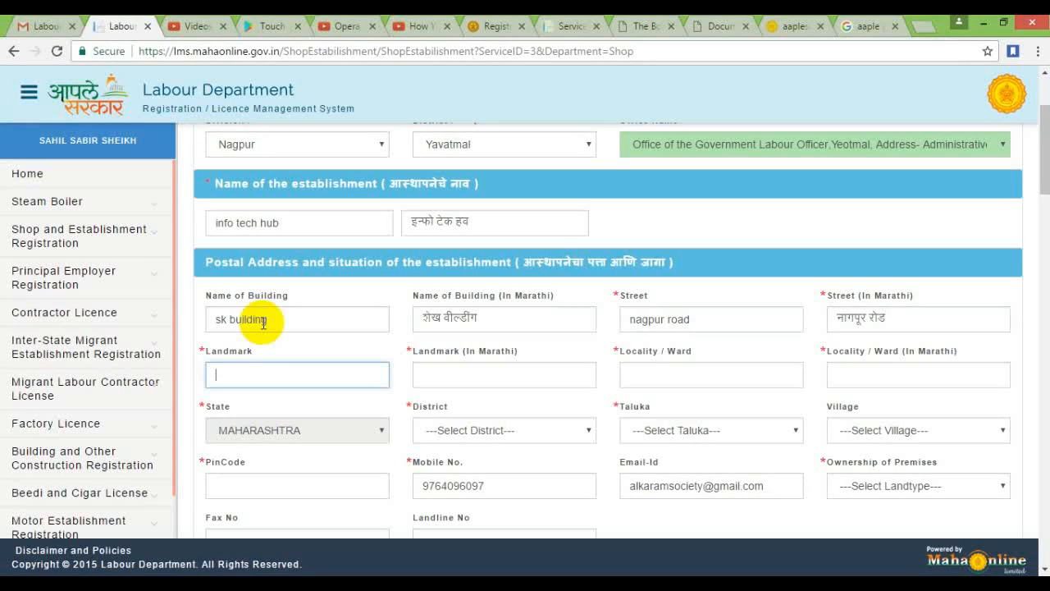
type("school")
key("Tab")
key("Tab")
type("2")
key("Tab")
key("Tab")
scroll(626, 142, "down", 4)
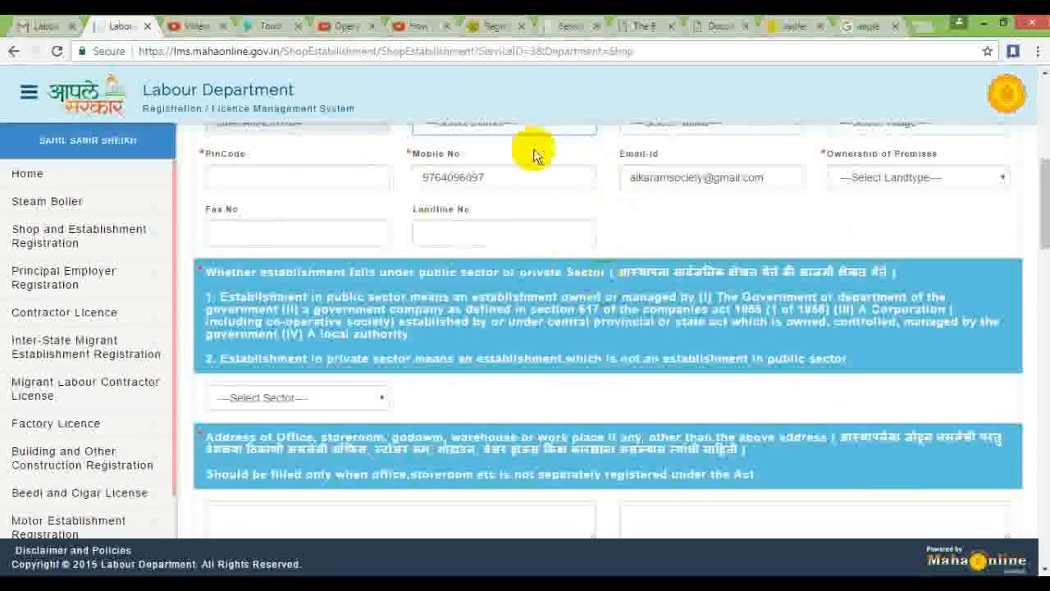
Set the establishment's District and Taluka to Yavatmal and Village to Yavatmal (M CI)
scroll(581, 206, "up", 1)
left_click(570, 204)
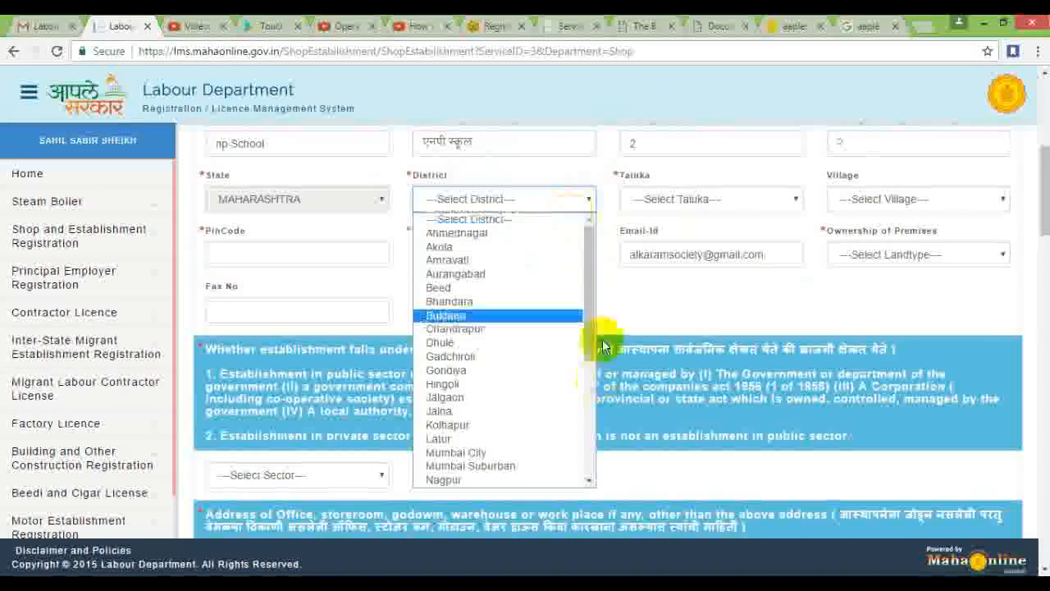
left_click_drag(591, 298, 586, 417)
left_click(482, 480)
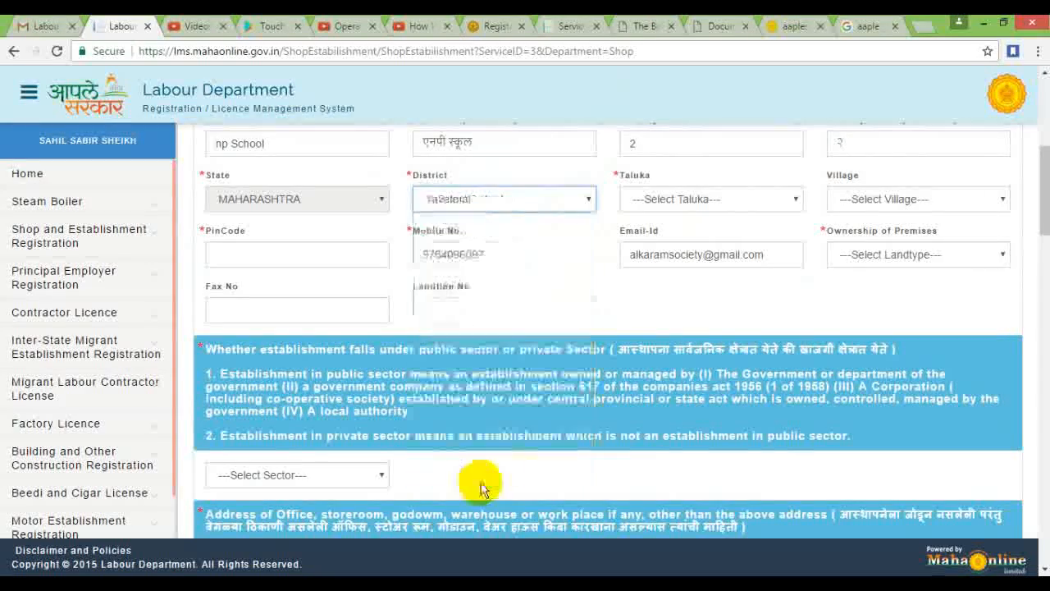
left_click(757, 202)
left_click(669, 425)
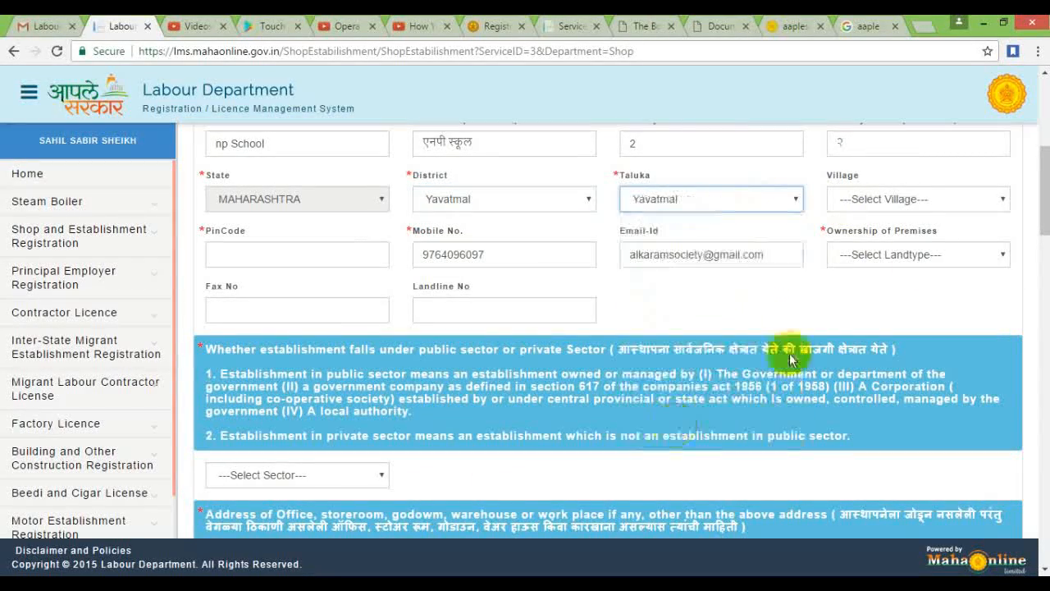
left_click(914, 197)
scroll(917, 443, "down", 3)
scroll(918, 446, "down", 20)
scroll(916, 446, "down", 10)
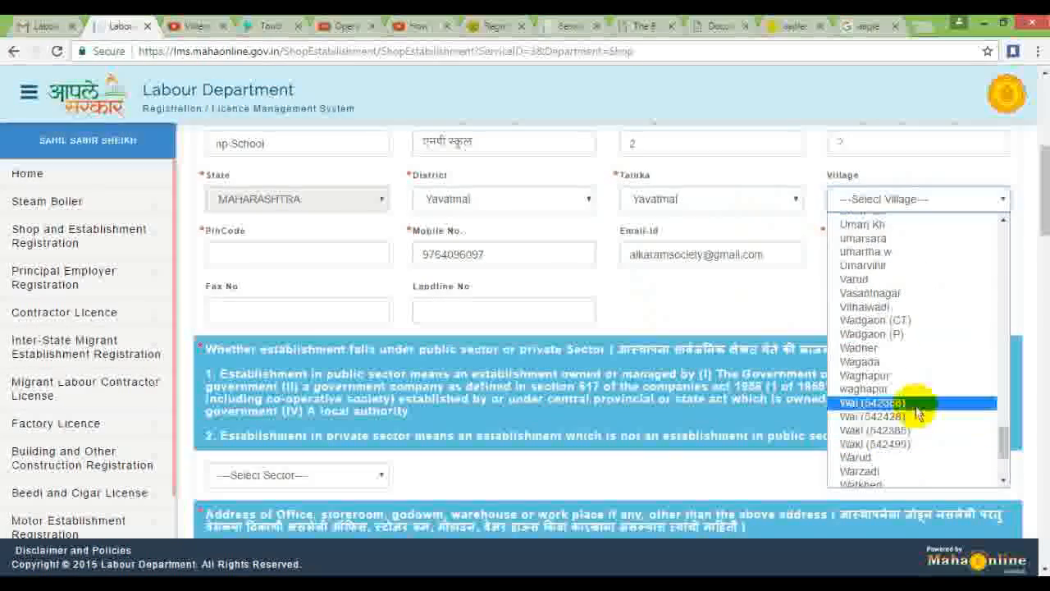
scroll(918, 413, "down", 3)
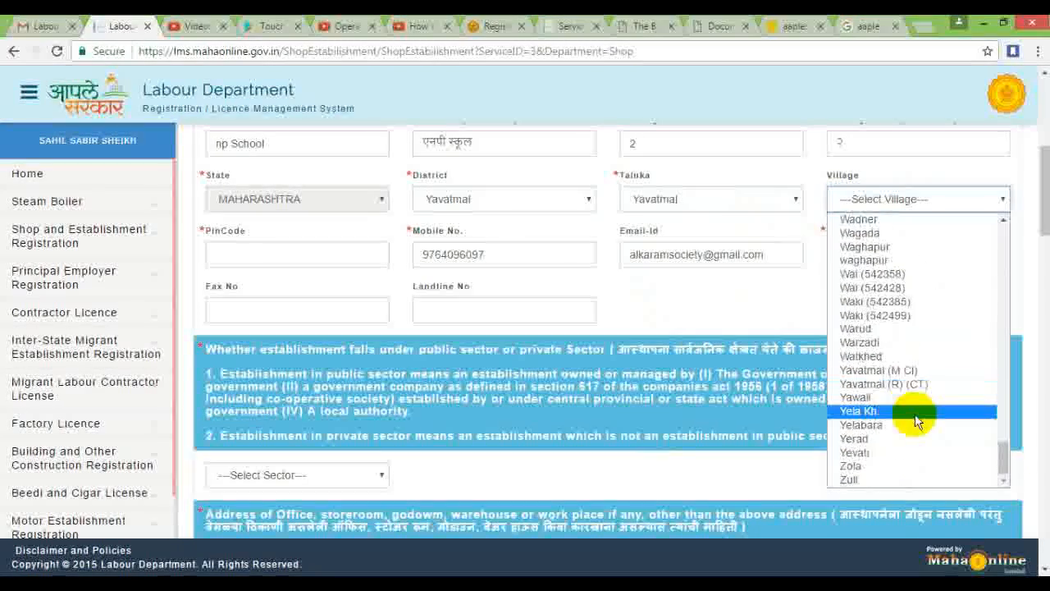
left_click(894, 371)
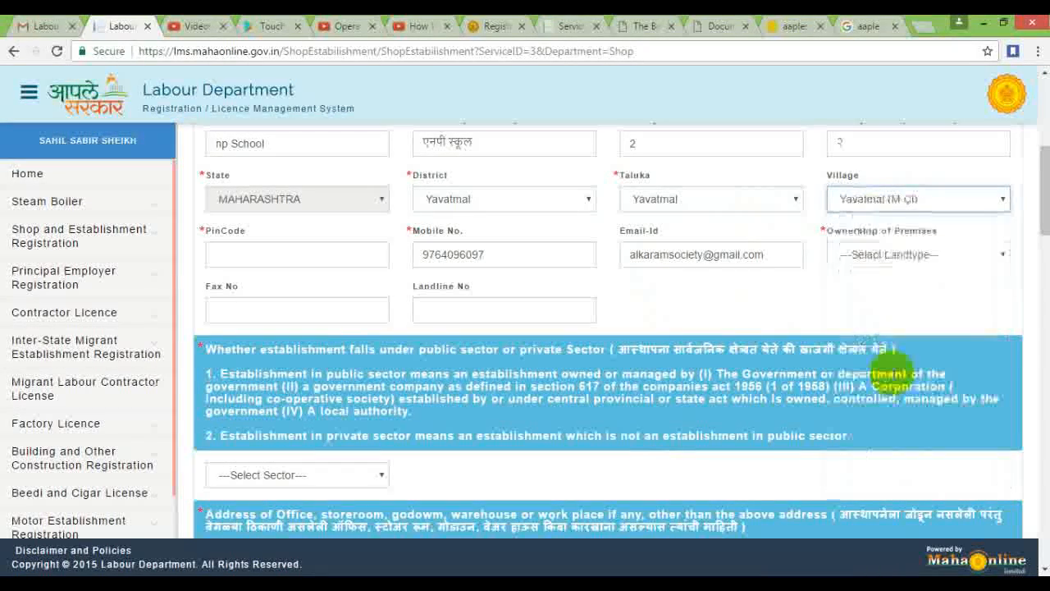
Enter PIN code 445001 and set premises ownership to SELF OWNED
left_click(282, 249)
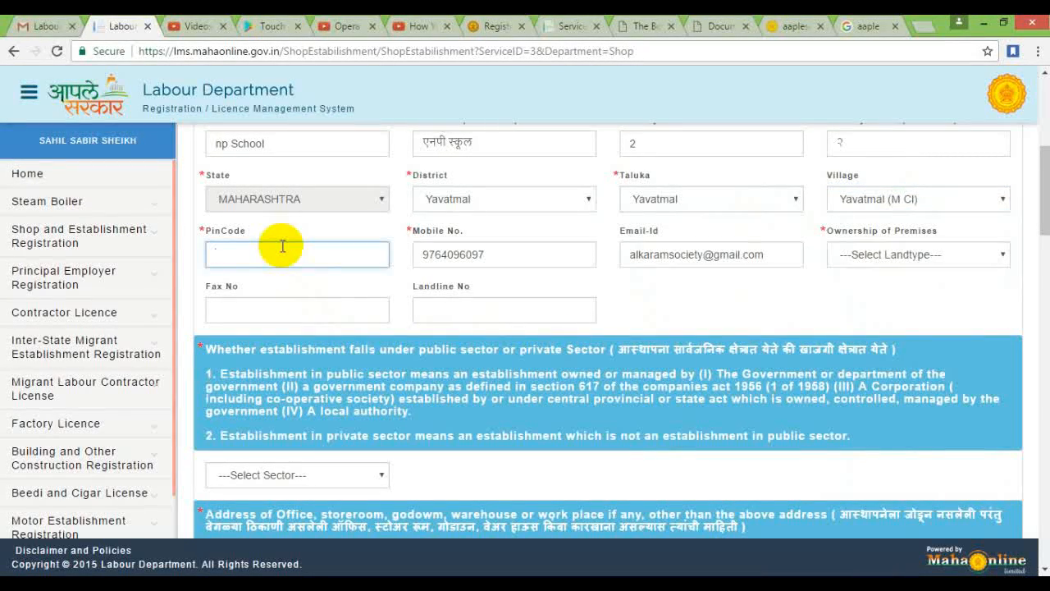
type("445001")
key("Tab")
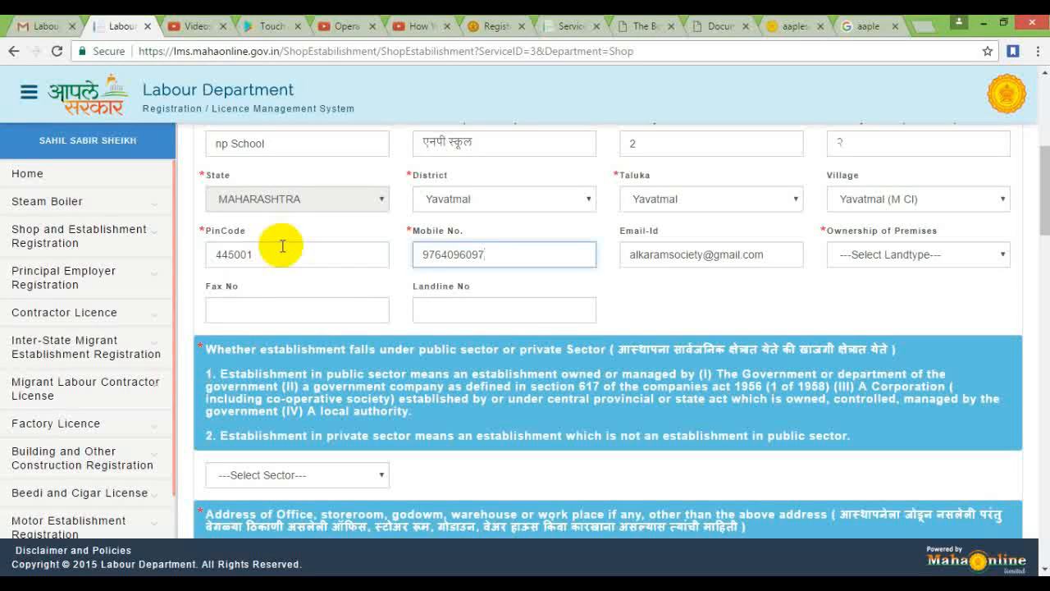
left_click(899, 250)
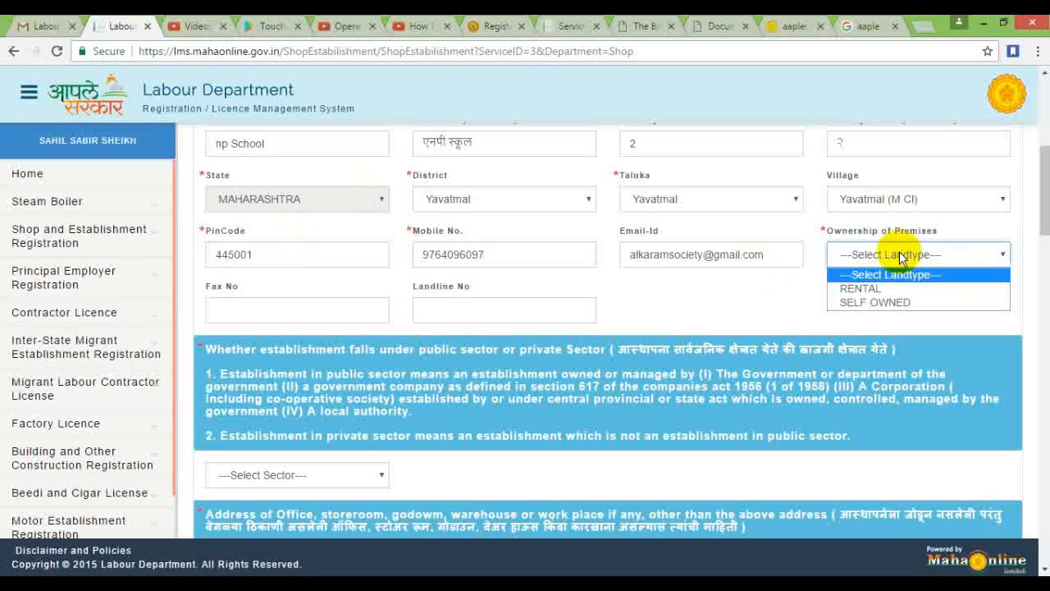
left_click(872, 303)
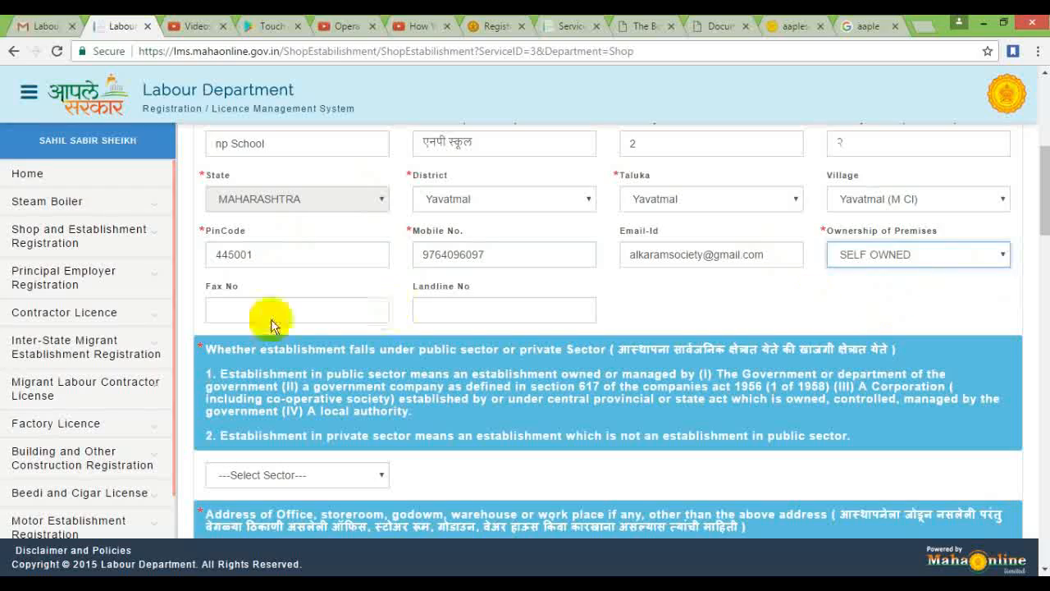
scroll(254, 345, "down", 3)
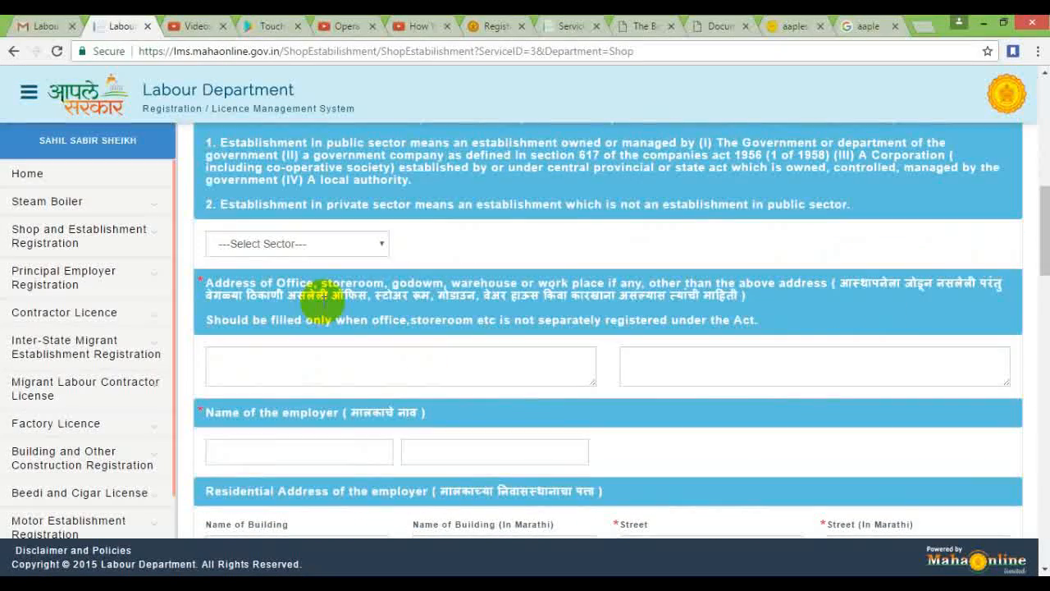
Set the sector to PRIVATE and answer 'no' for the other office address
left_click(353, 245)
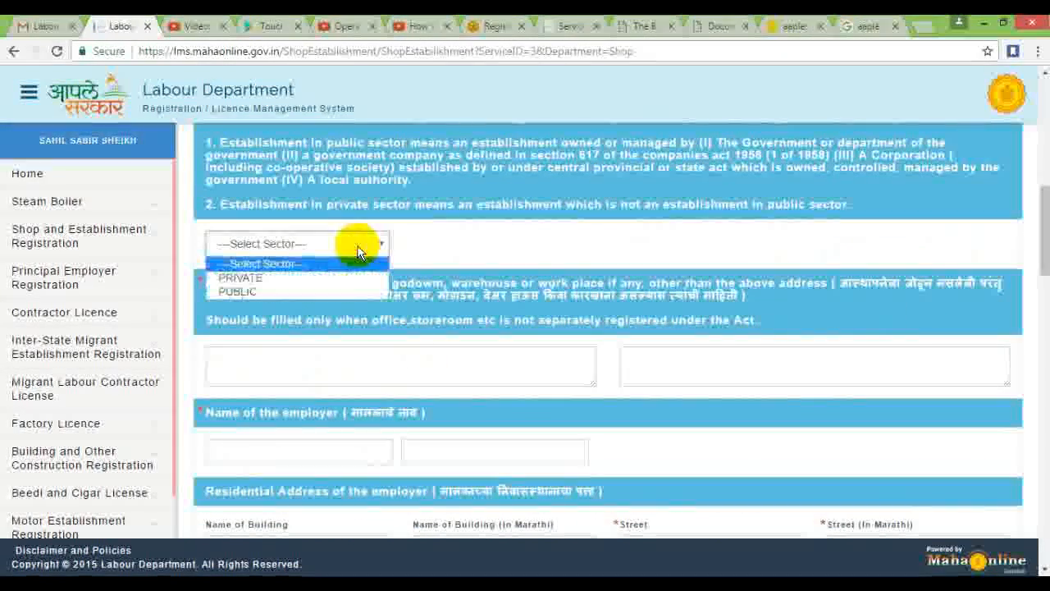
left_click(265, 279)
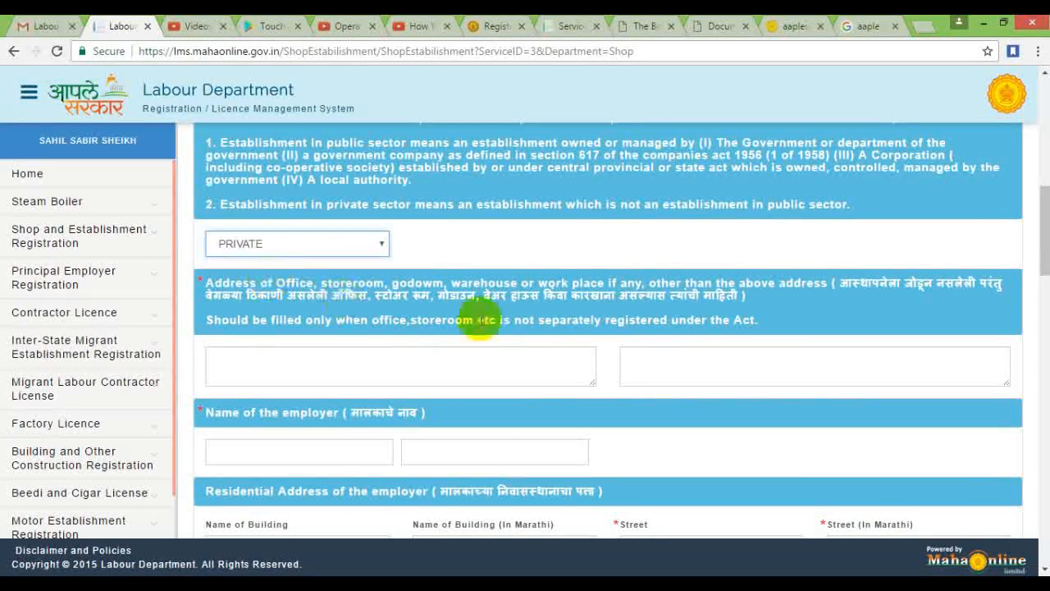
scroll(478, 324, "down", 1)
left_click(328, 290)
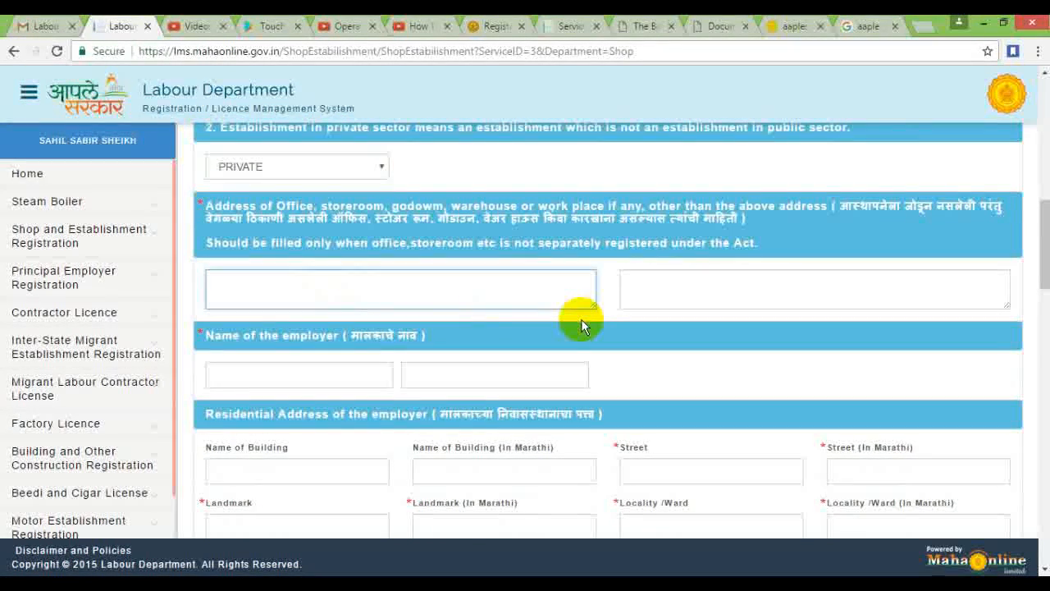
key("Tab")
type("न")
key("Tab")
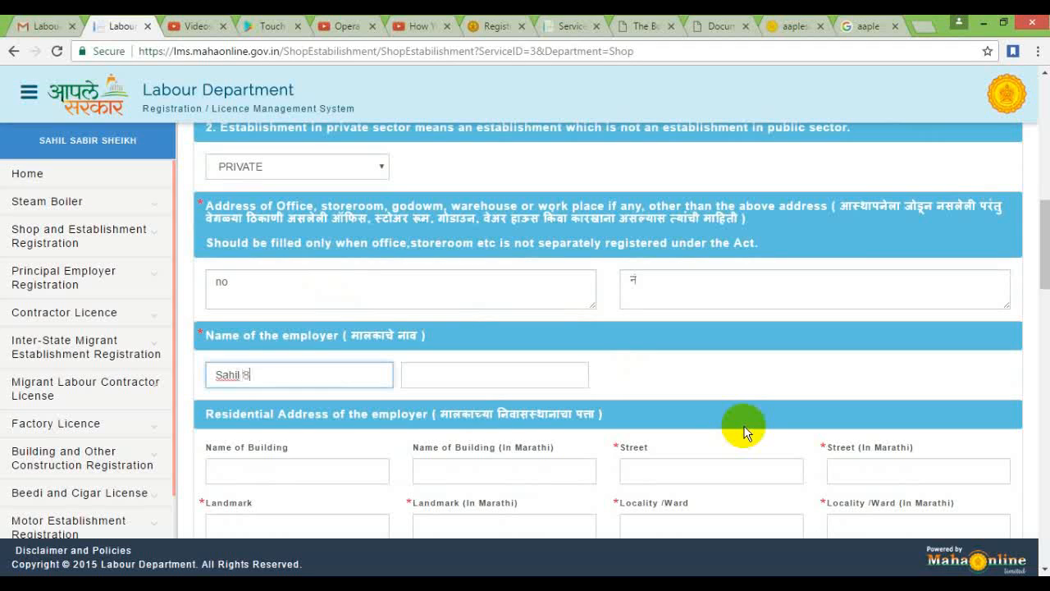
Enter the employer's name and let the Marathi version auto-fill
type("Sahil Sa")
key("BackSpace")
key("BackSpace")
type("sa")
key("Tab")
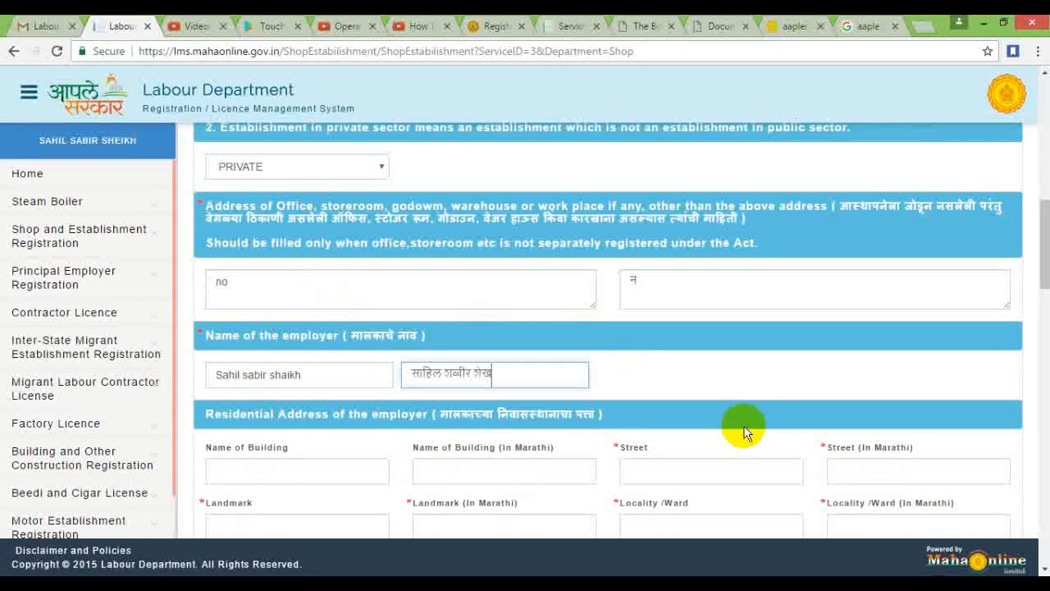
scroll(743, 429, "down", 4)
left_click(672, 161)
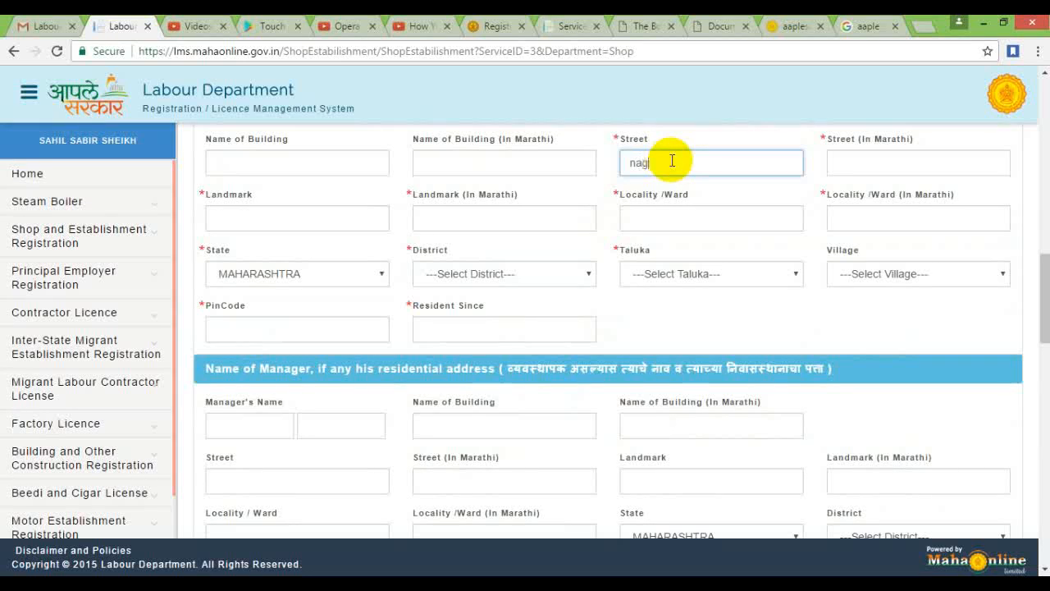
key("Tab")
key("Tab")
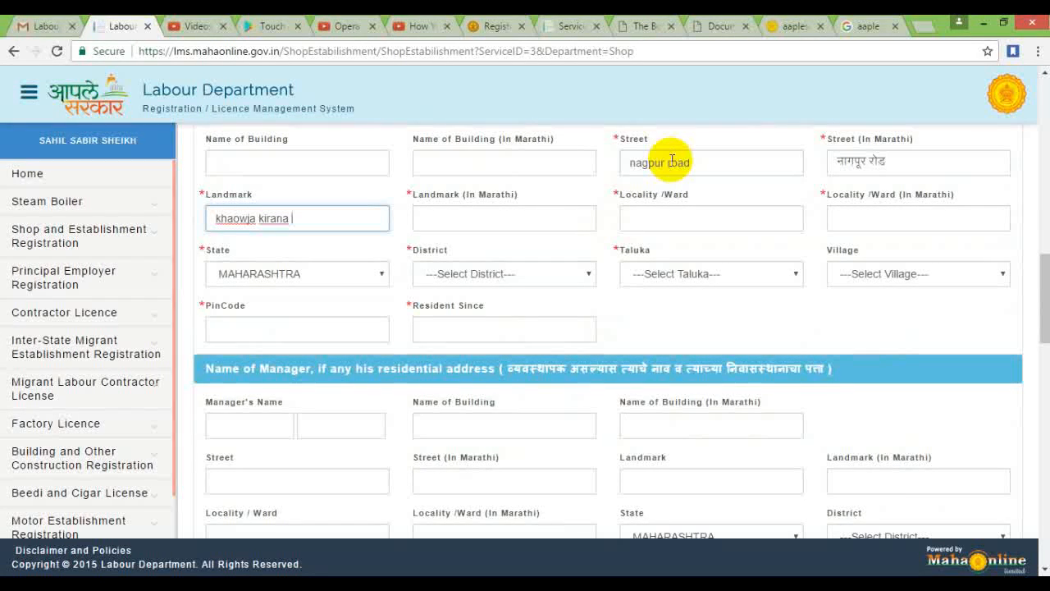
type("khaowja kirana store")
key("Tab")
key("Tab")
type("2")
key("Tab")
key("Tab")
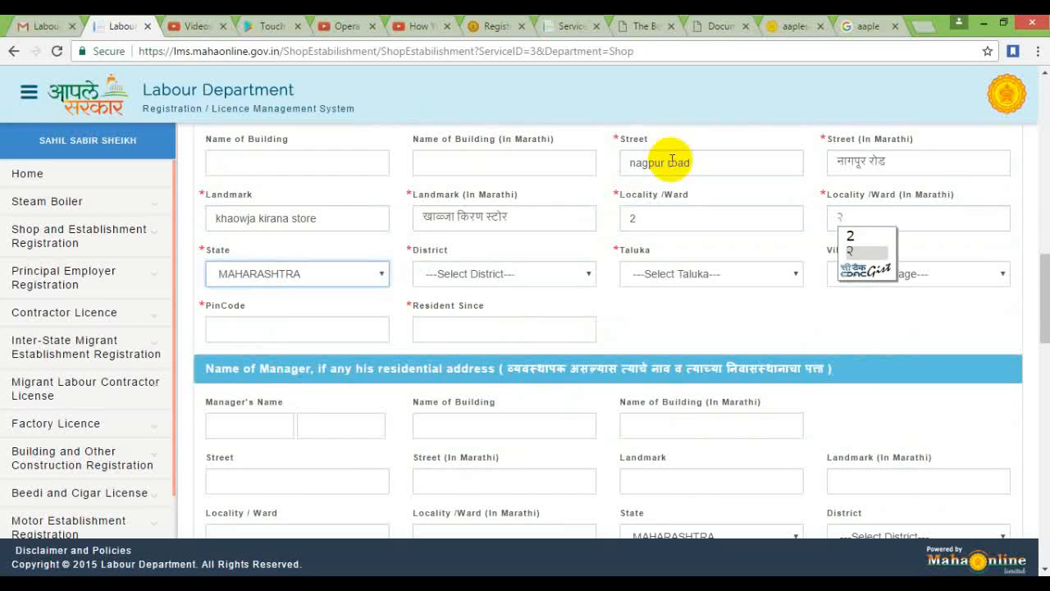
Set the employer's District and Taluka Yavatmal, Village Yavatmal (M CI), PIN 445001, resident since 25
left_click(493, 270)
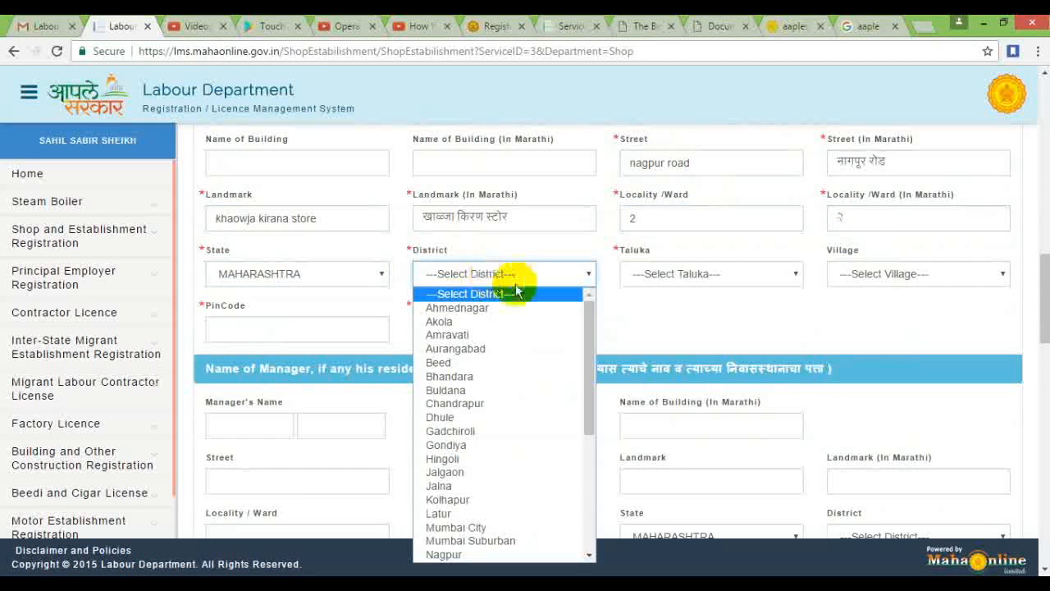
left_click_drag(587, 335, 591, 468)
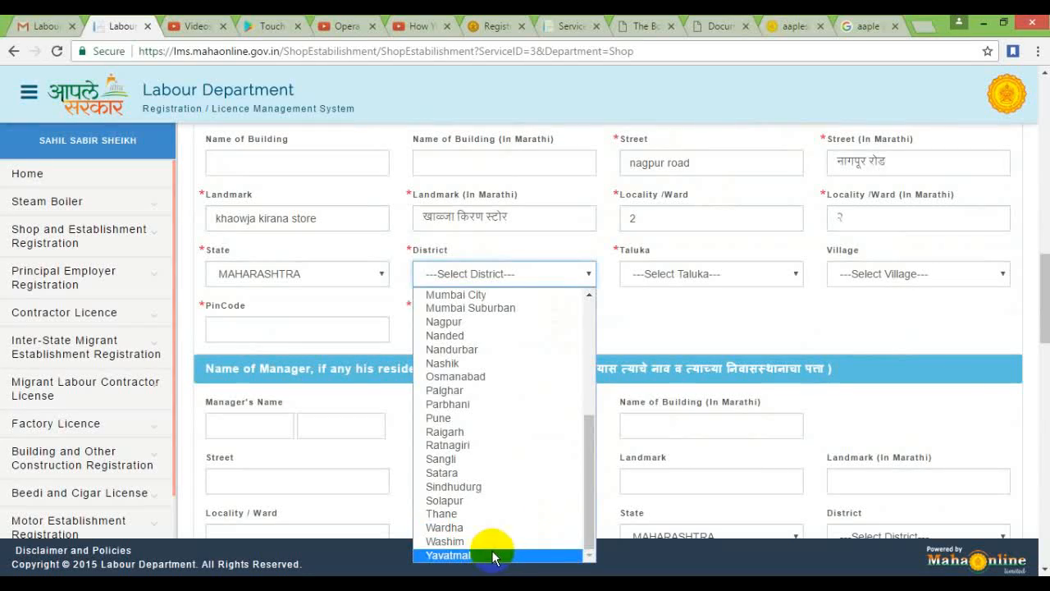
left_click(492, 555)
left_click(725, 272)
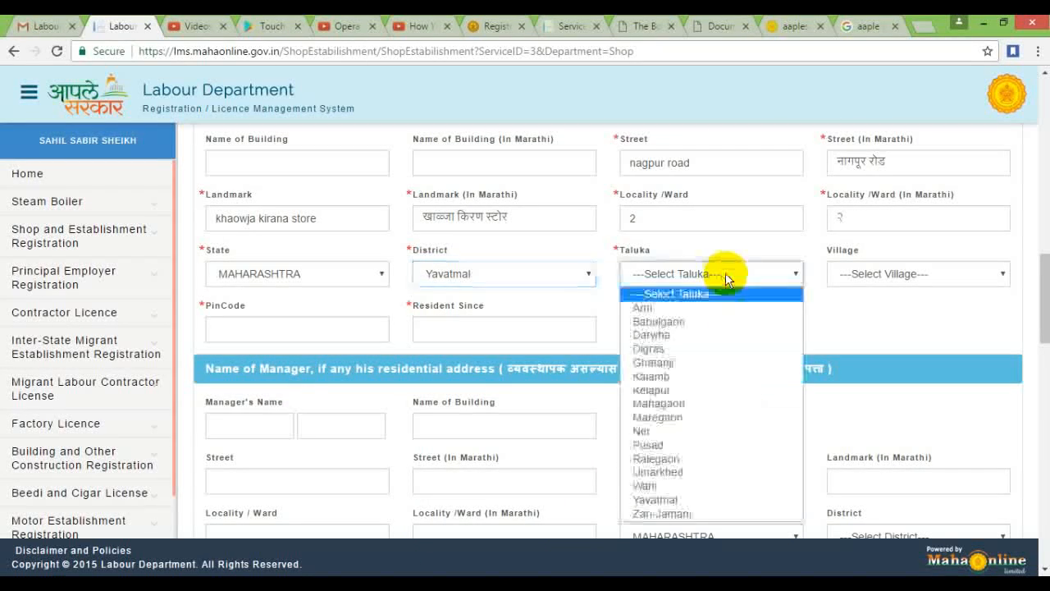
left_click(656, 500)
left_click(926, 274)
scroll(920, 509, "down", 20)
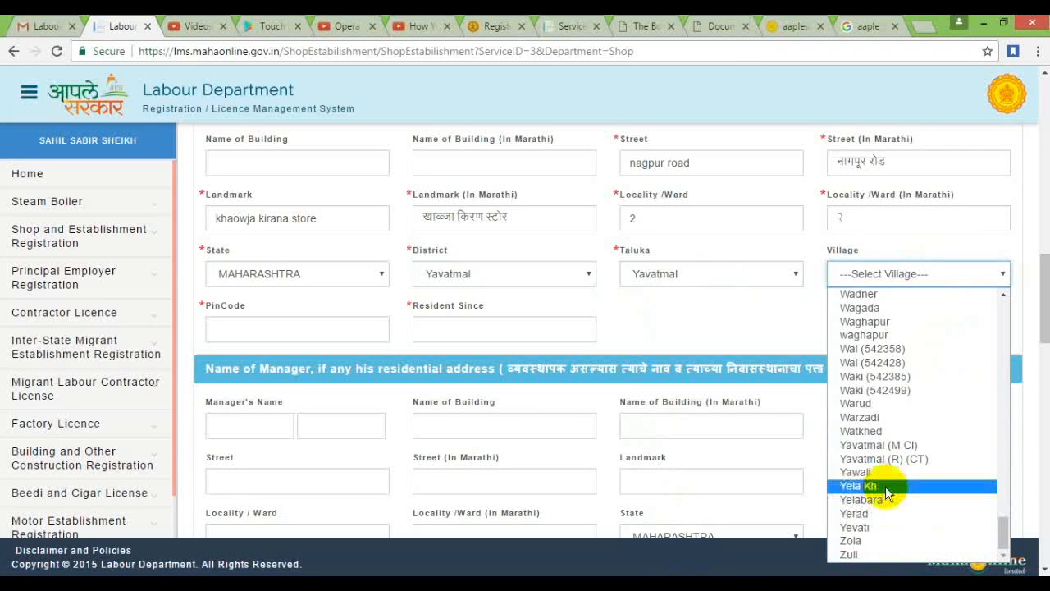
left_click(895, 447)
left_click(303, 332)
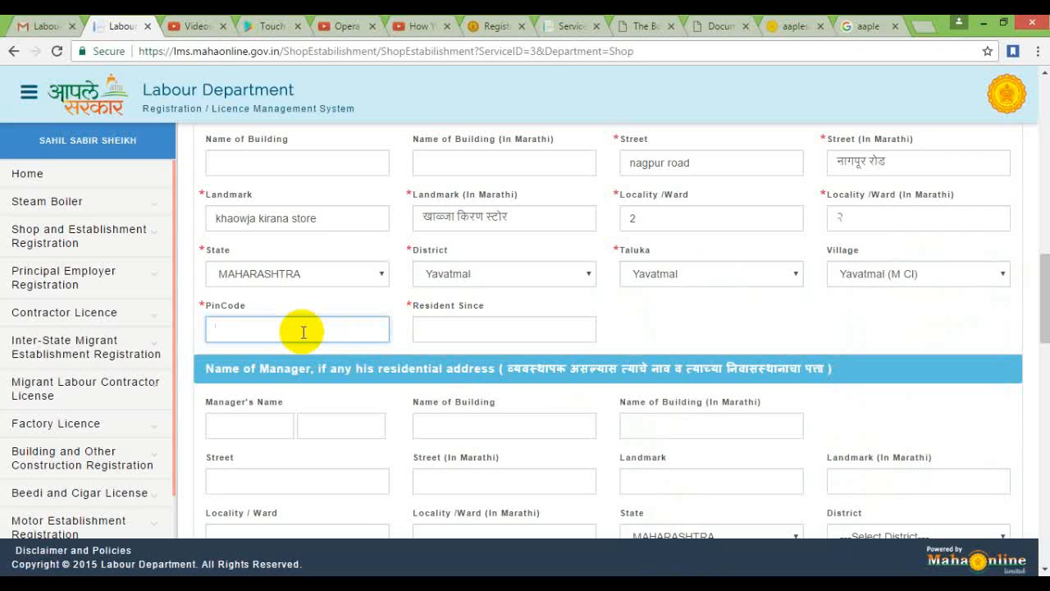
key("Tab")
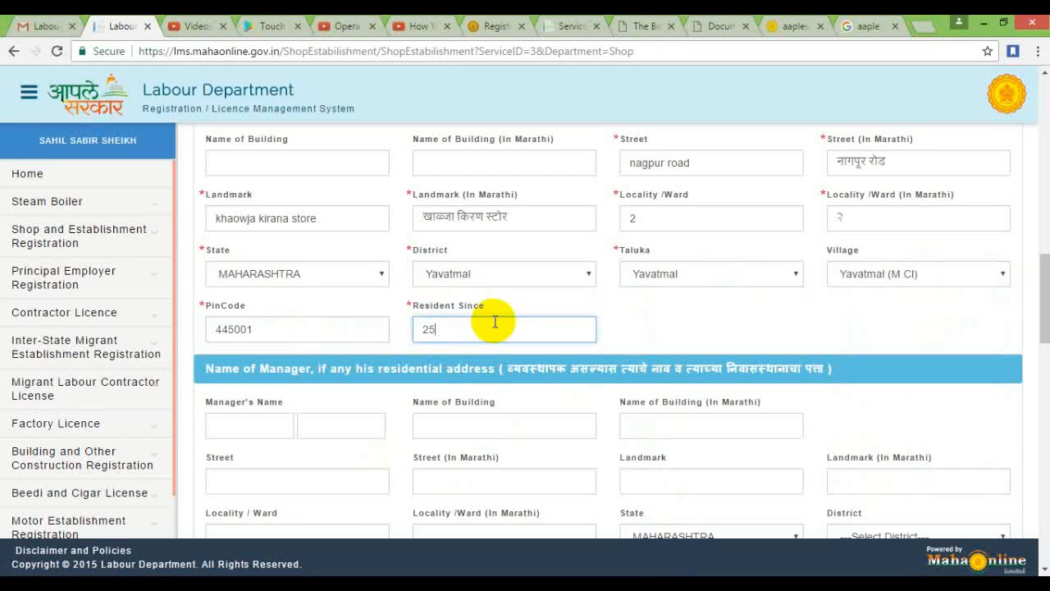
scroll(495, 321, "down", 5)
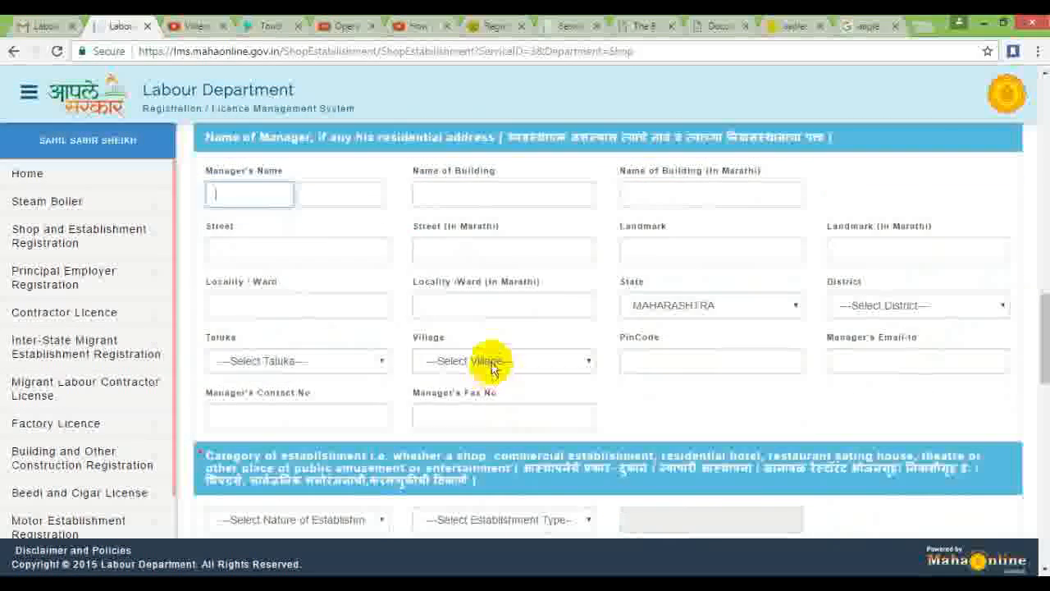
Set Nature of Establishment to SHOP and type to OTHER, described as 'youtube service'
scroll(493, 365, "up", 2)
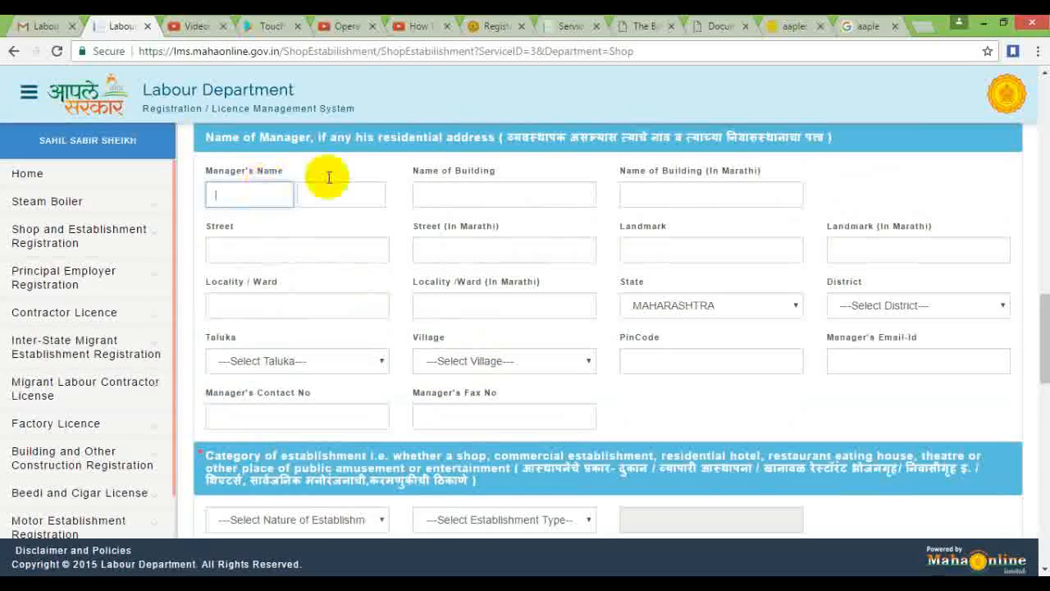
scroll(566, 376, "down", 3)
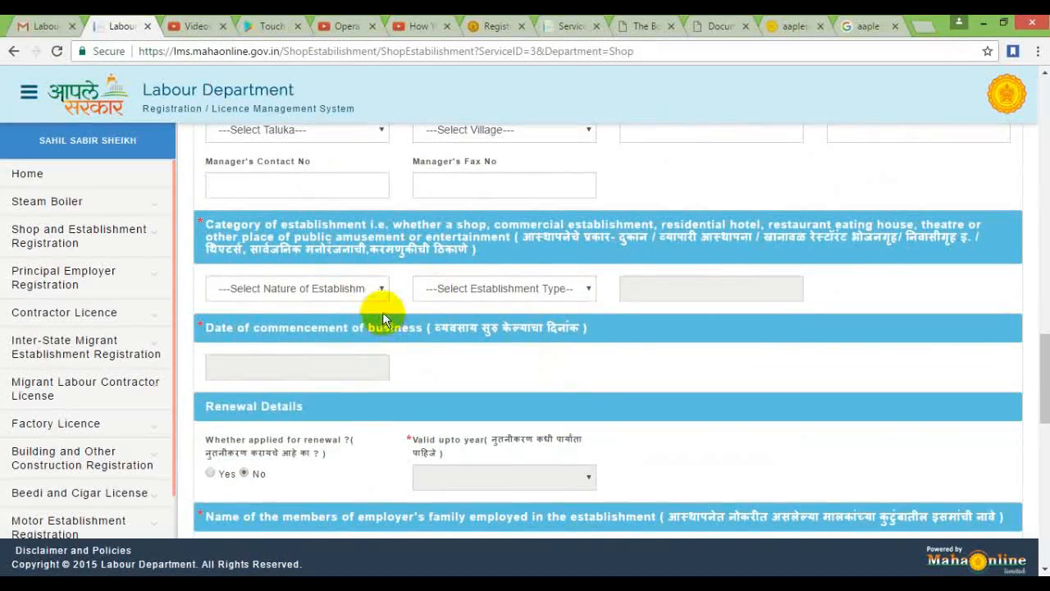
left_click(364, 291)
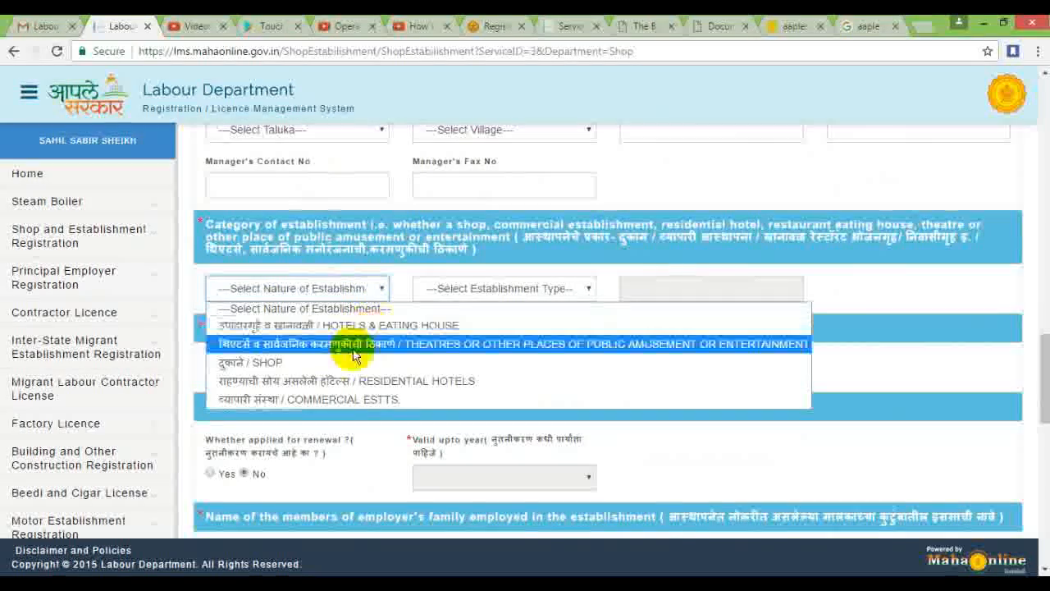
left_click(289, 363)
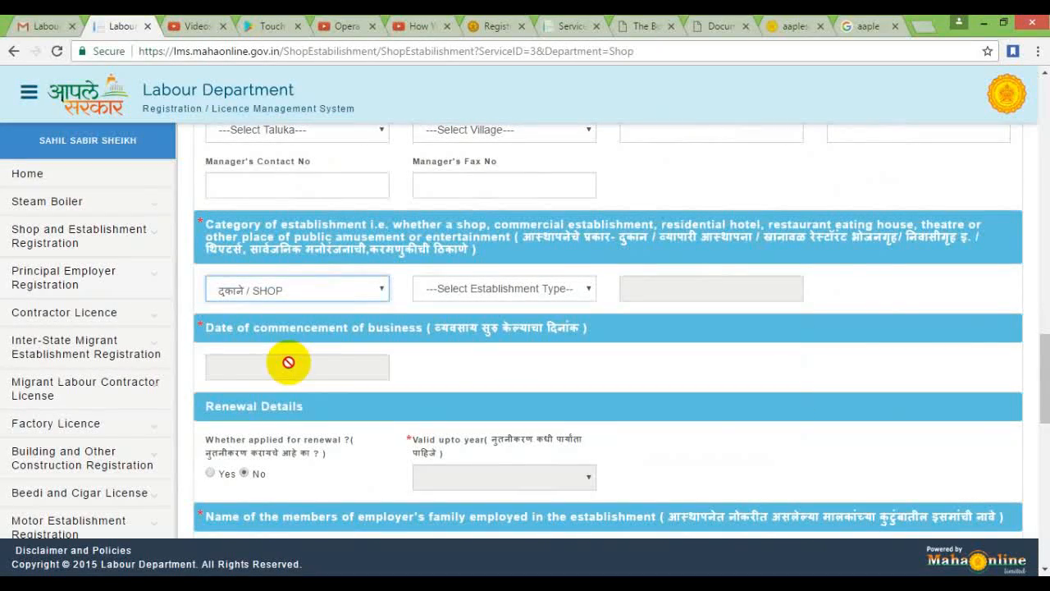
left_click(540, 290)
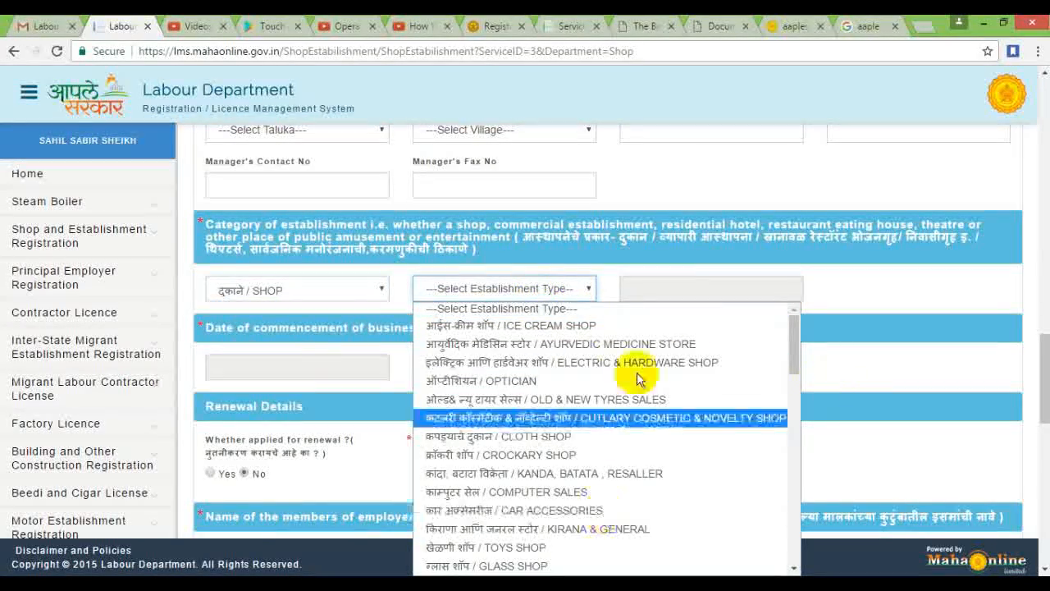
left_click_drag(796, 354, 777, 549)
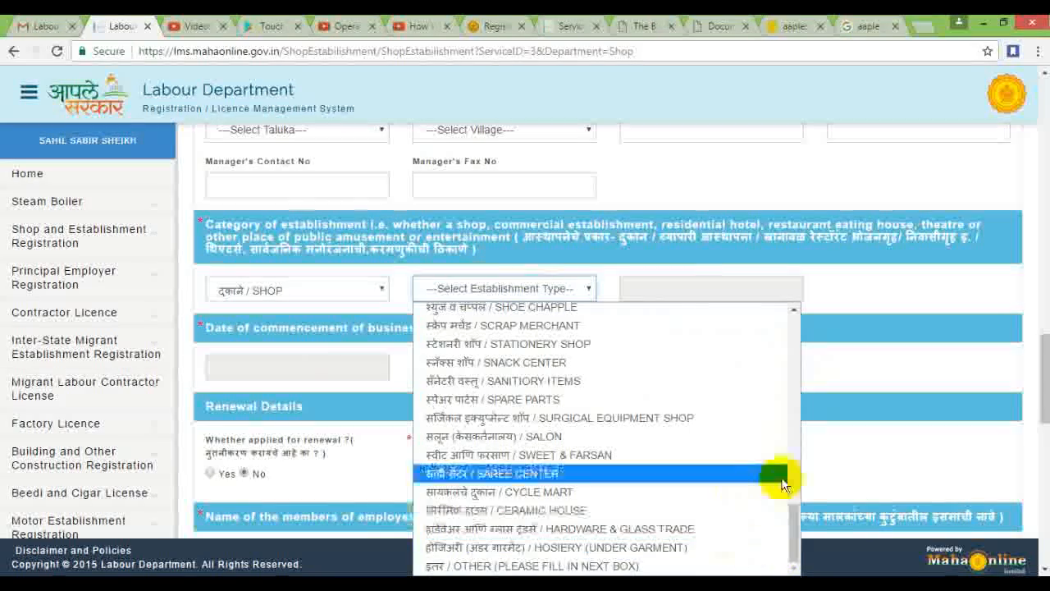
left_click(624, 566)
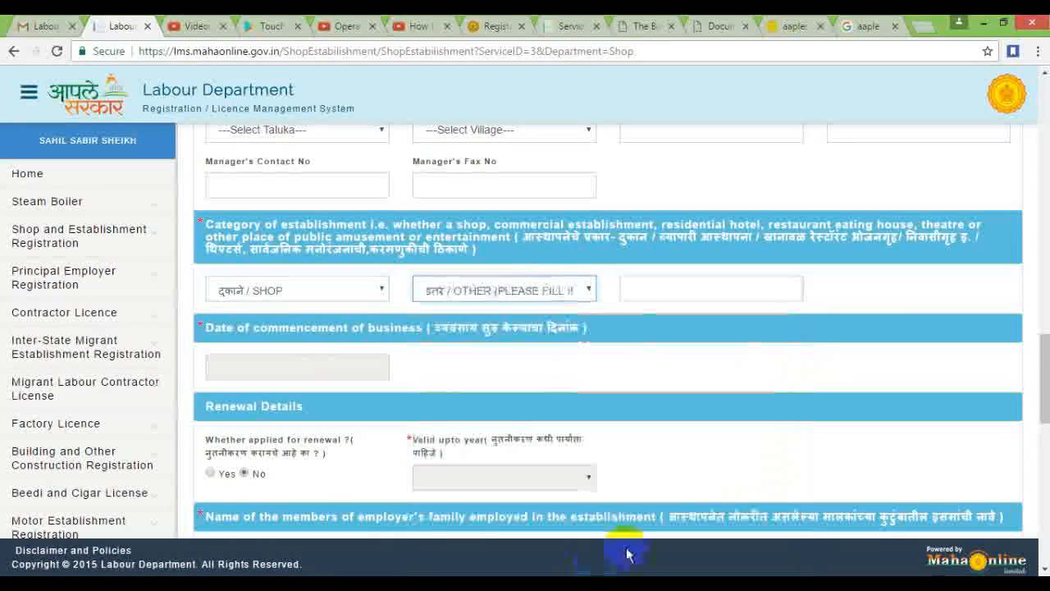
left_click(668, 288)
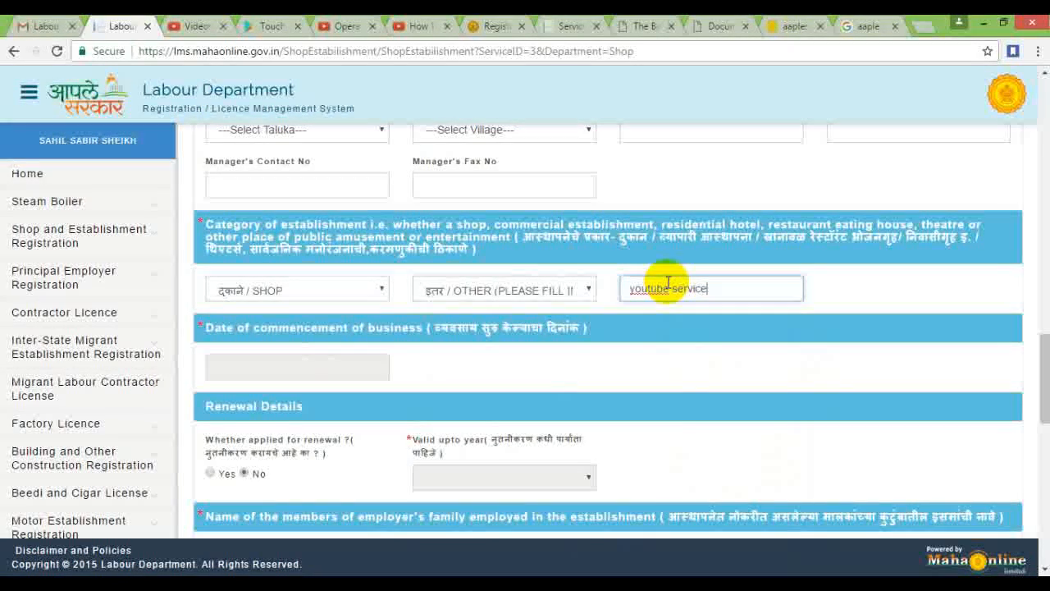
scroll(668, 424, "down", 2)
left_click(350, 214)
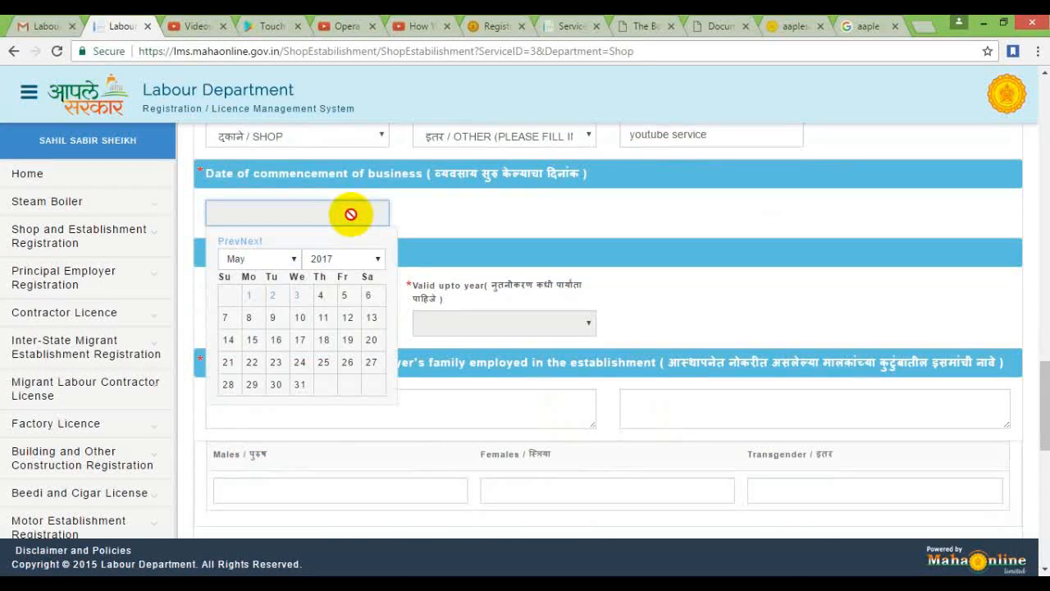
Set the business commencement date to 07/02/2017 in the calendar
left_click(296, 262)
left_click(295, 261)
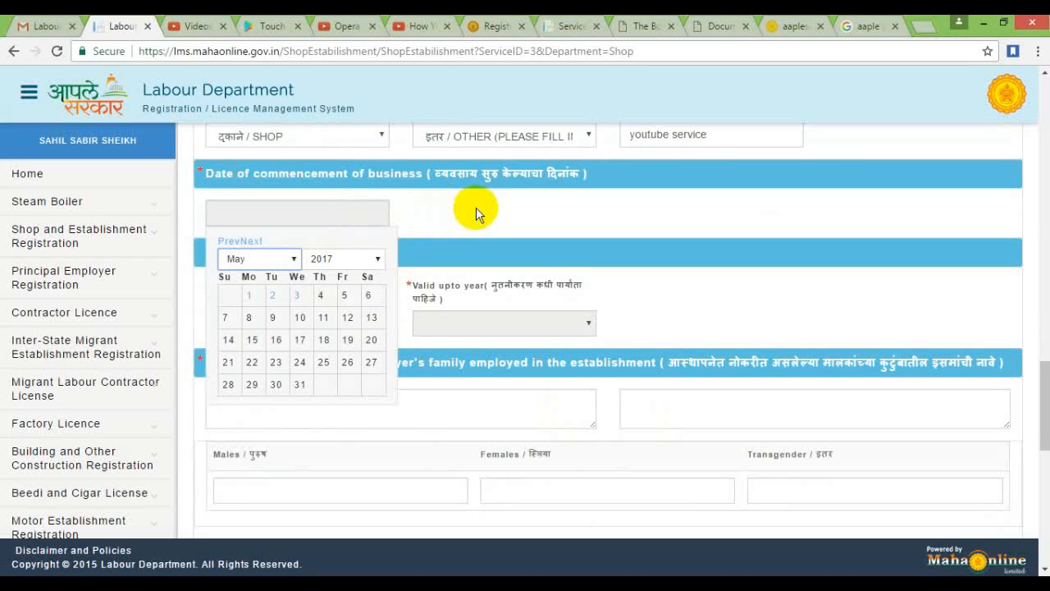
left_click(291, 258)
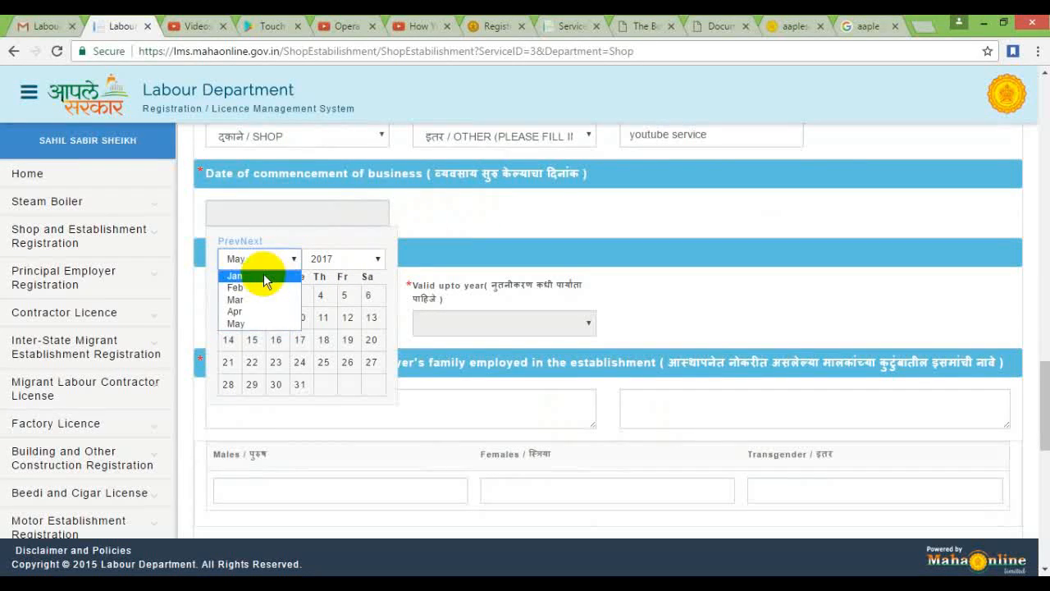
left_click(264, 277)
left_click(279, 258)
left_click(264, 311)
left_click(274, 259)
left_click(271, 284)
left_click(276, 317)
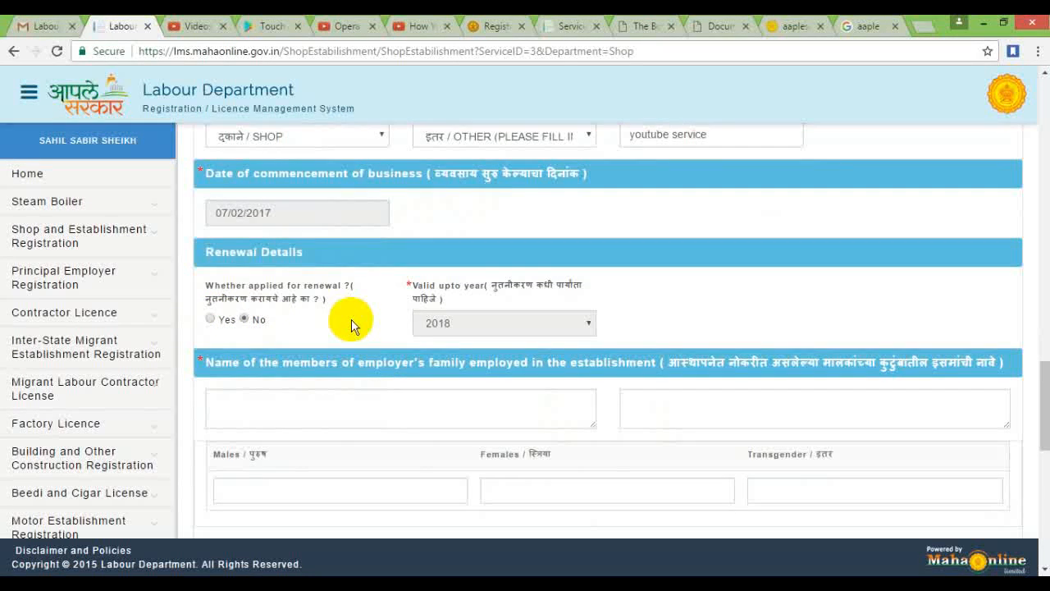
Leave the renewal question answered No after briefly toggling it
left_click(209, 321)
left_click(445, 322)
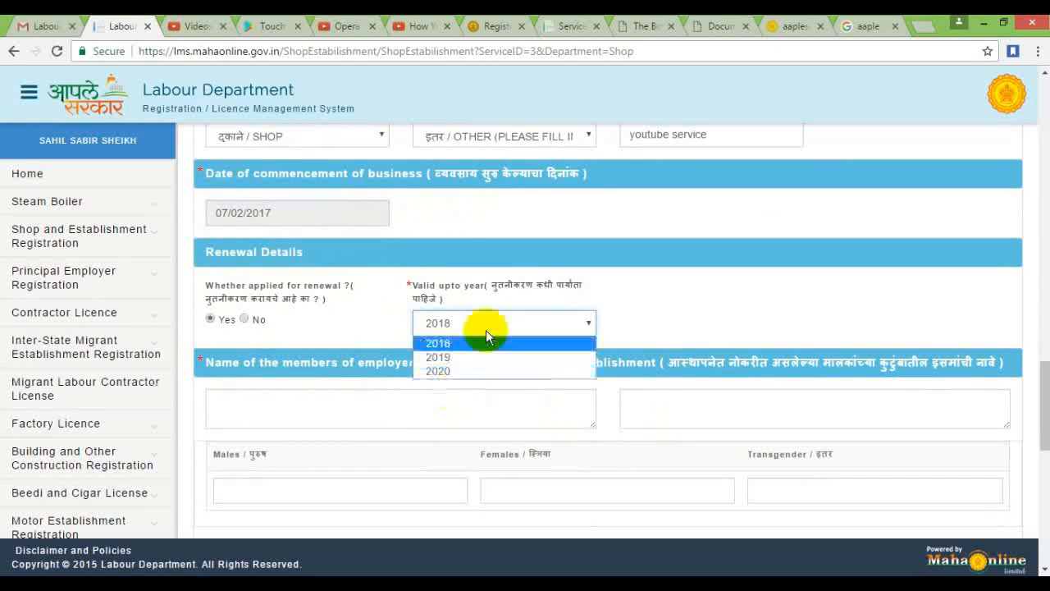
left_click(245, 322)
scroll(370, 345, "down", 1)
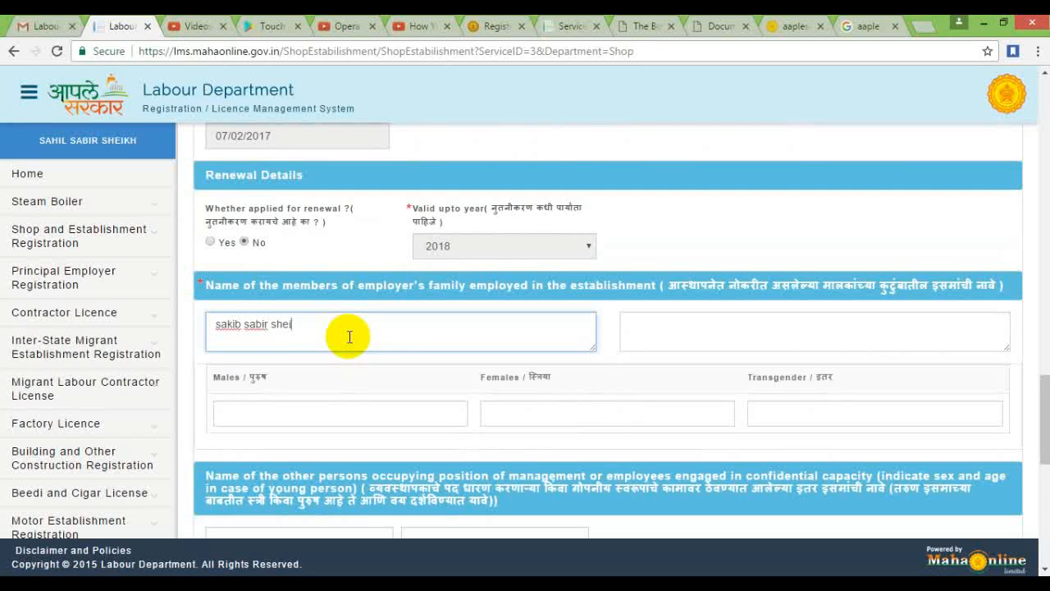
Record 0 male, 0 female and 0 transgender family members employed
key("Tab")
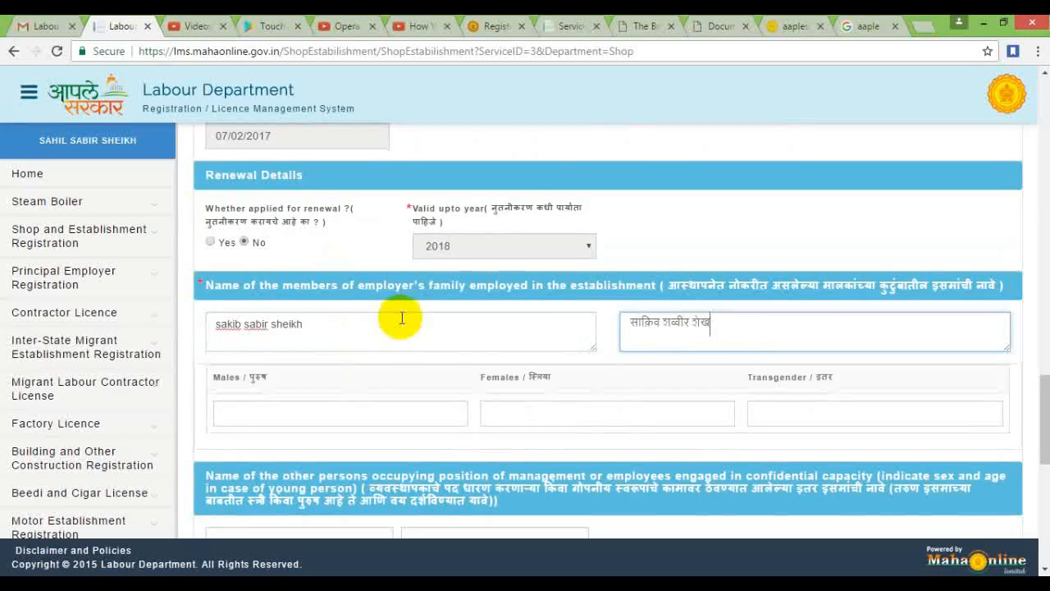
scroll(399, 320, "down", 2)
left_click(288, 261)
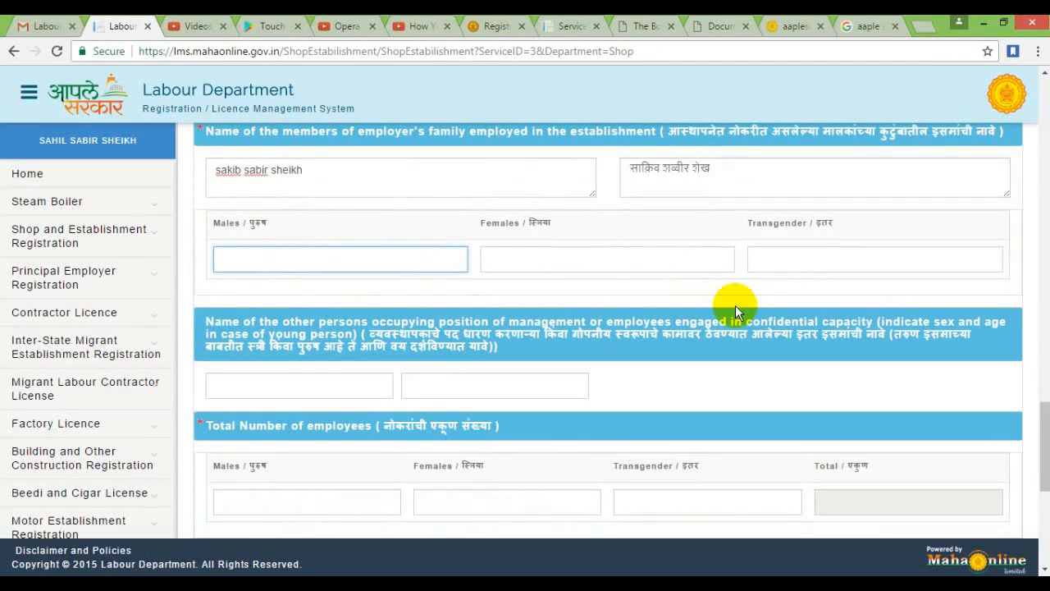
type("0")
left_click(615, 252)
type("0")
left_click(875, 261)
type("0")
left_click(270, 384)
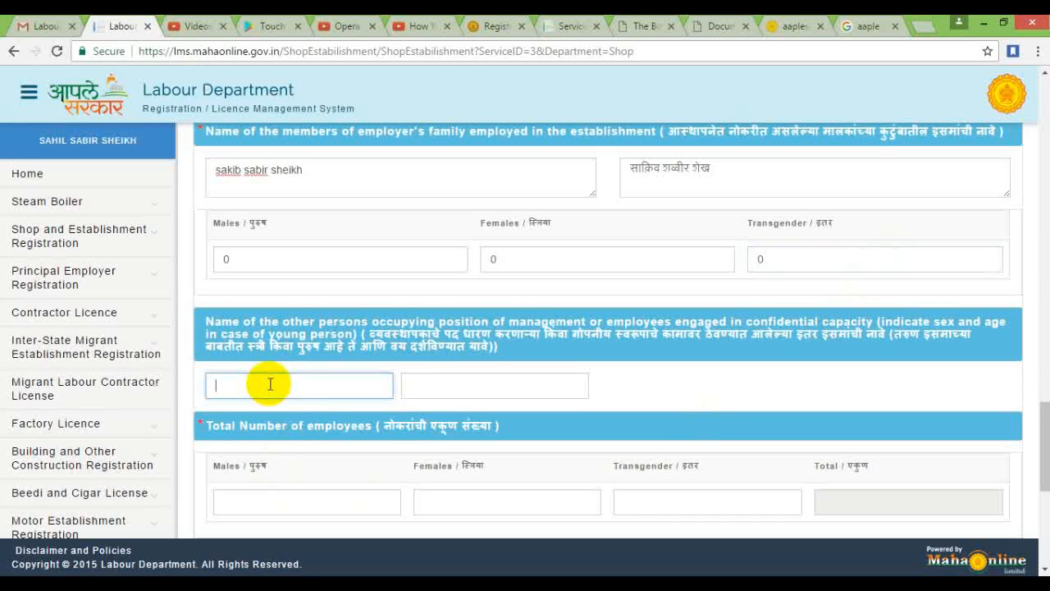
Enter total employees: 1 male, 1 female, 0 transgender
scroll(457, 400, "down", 3)
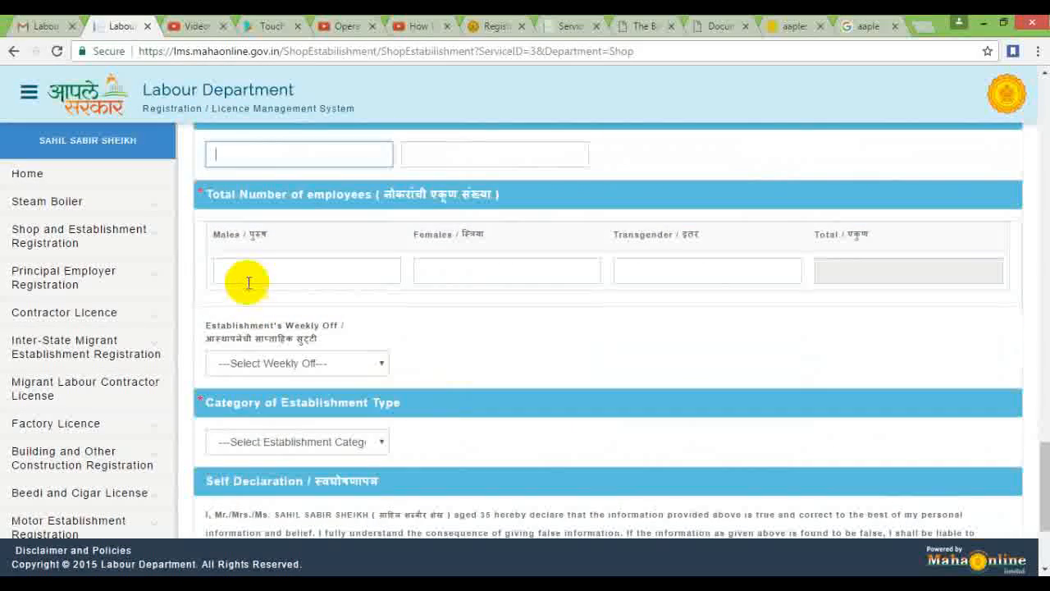
left_click(303, 272)
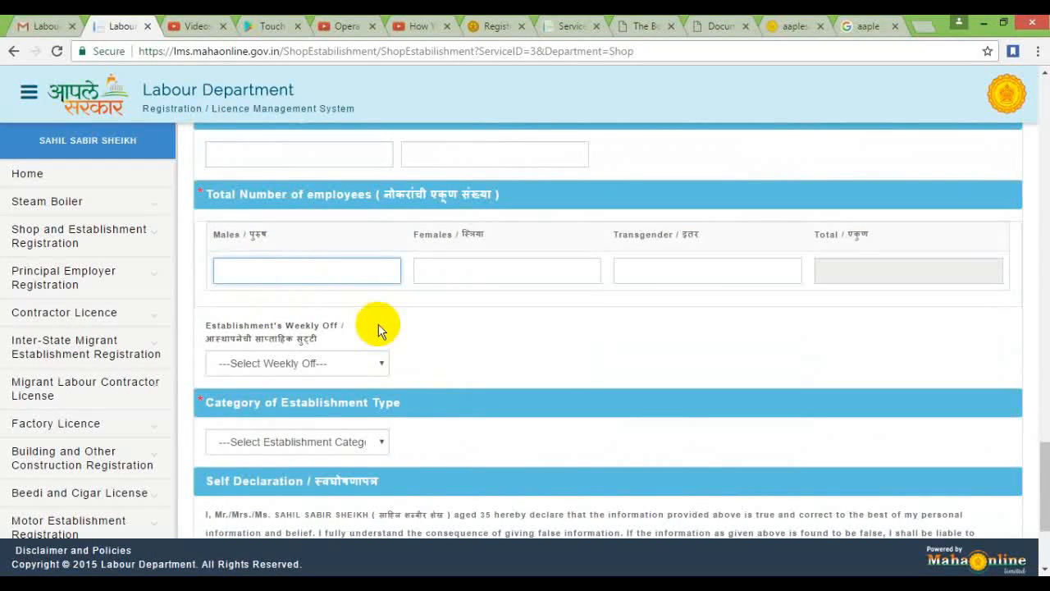
type("1")
left_click(481, 274)
type("1")
left_click(647, 278)
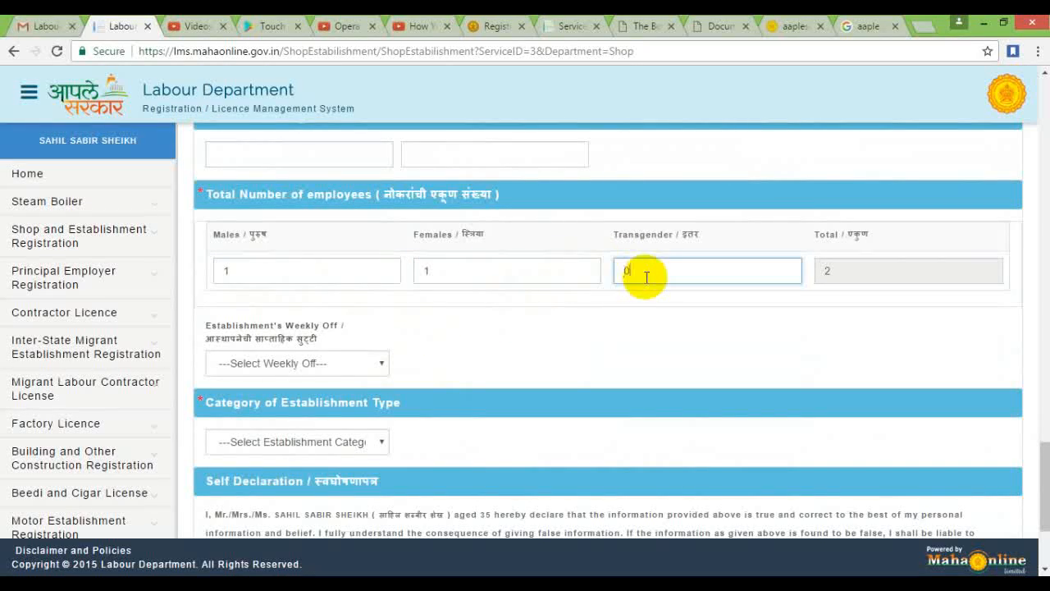
type("0")
Choose SUNDAY as the weekly off day
scroll(462, 359, "down", 2)
left_click(351, 212)
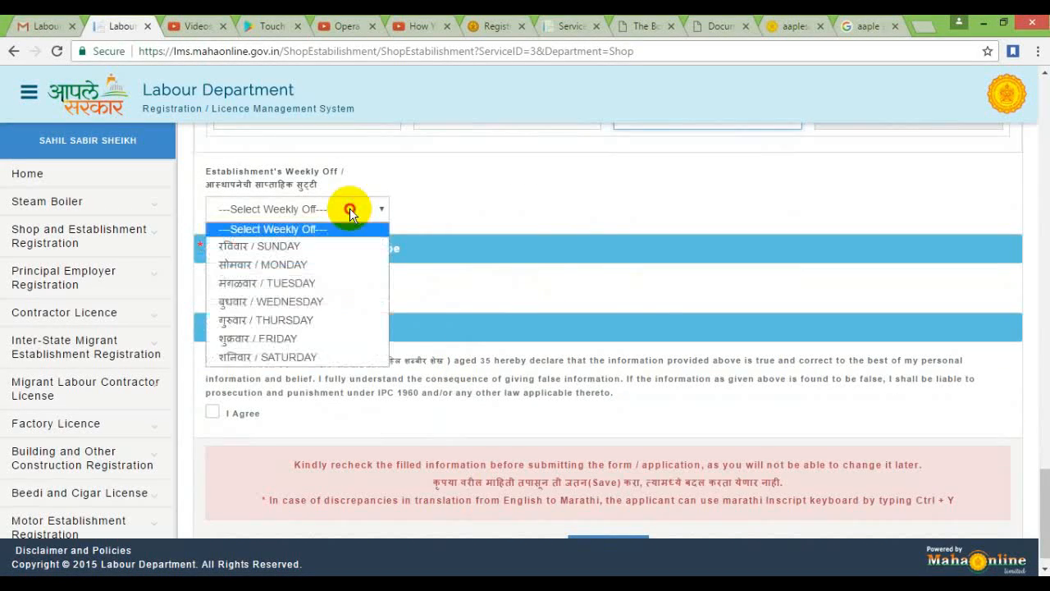
left_click(324, 243)
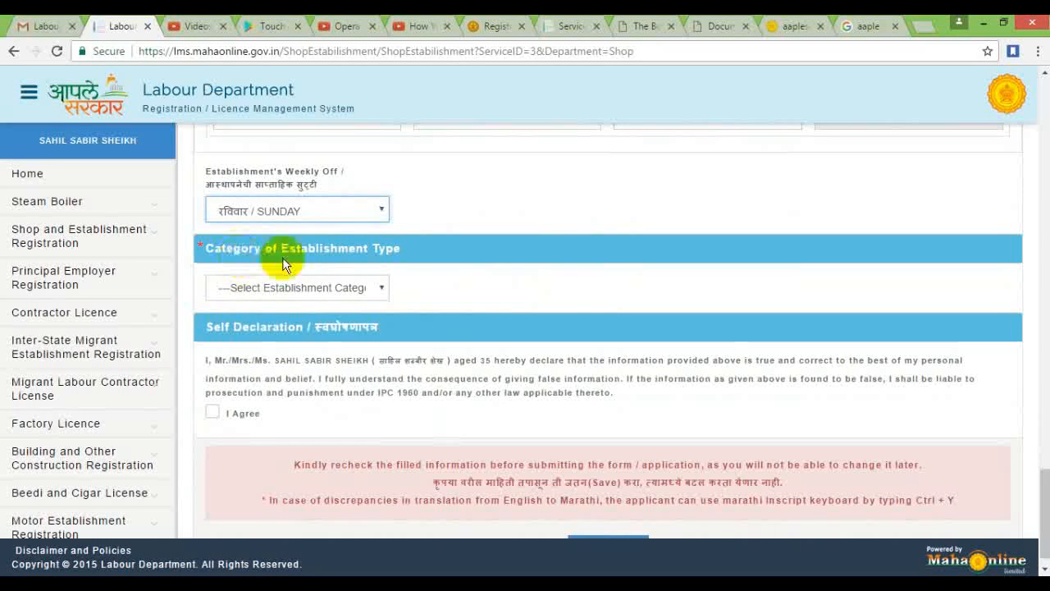
left_click(346, 287)
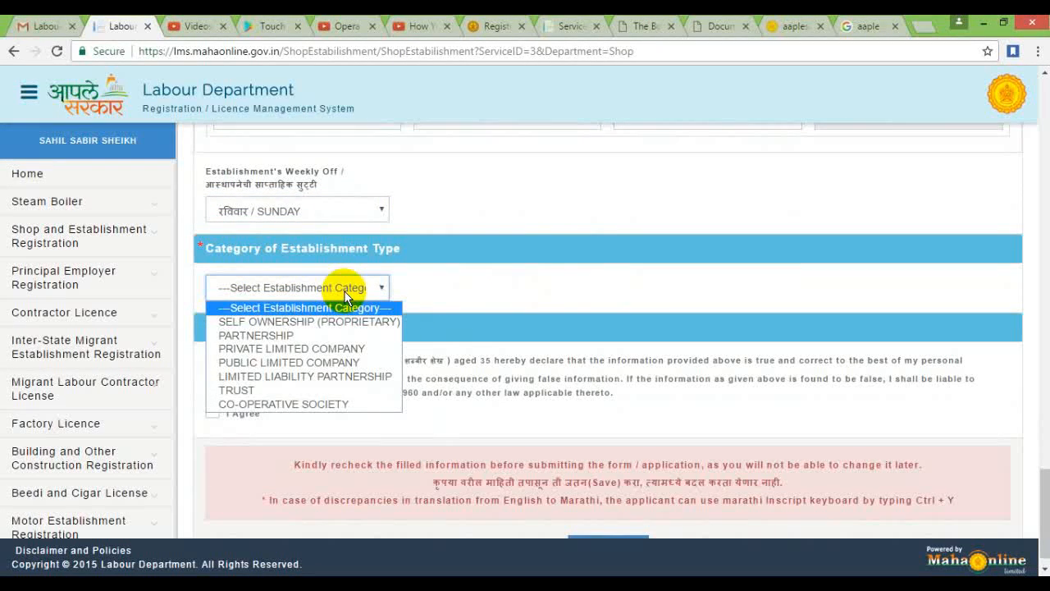
Choose SELF OWNERSHIP (PROPRIETARY), accept the declaration, and save and confirm the application
left_click(296, 322)
left_click(240, 413)
scroll(649, 347, "down", 1)
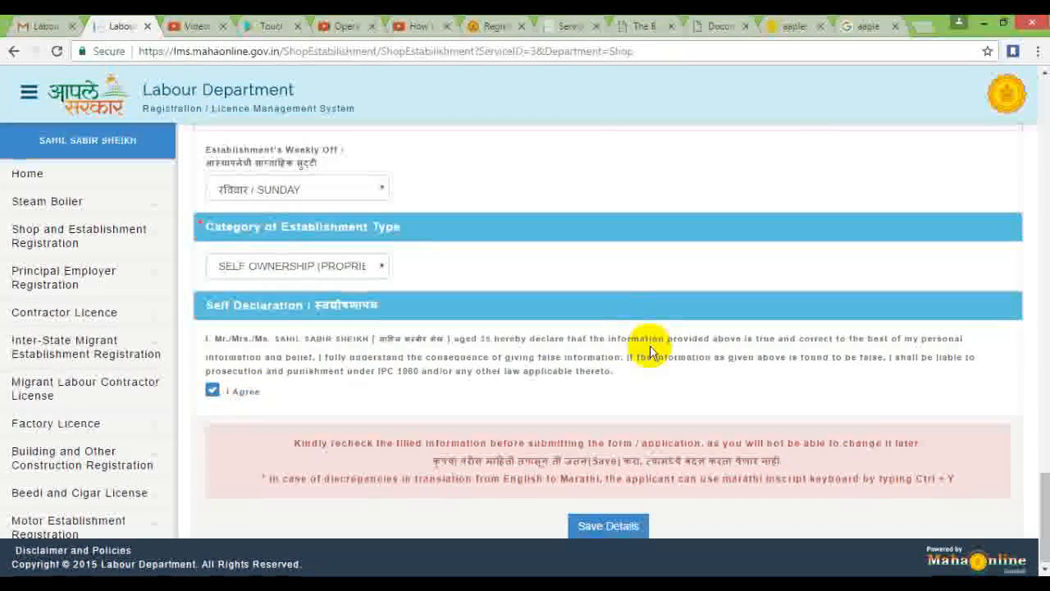
left_click(615, 523)
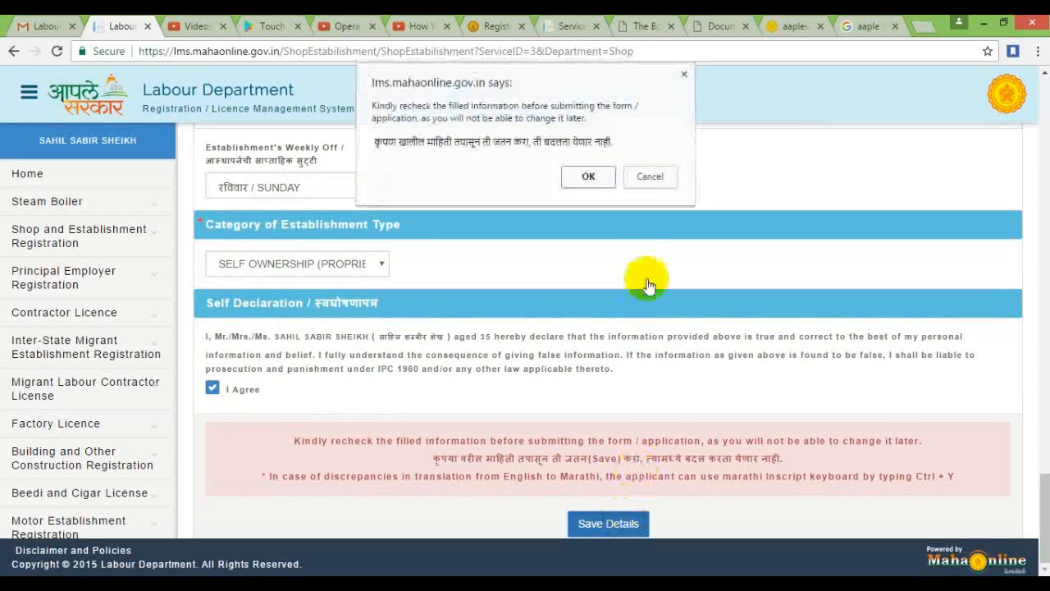
left_click(587, 179)
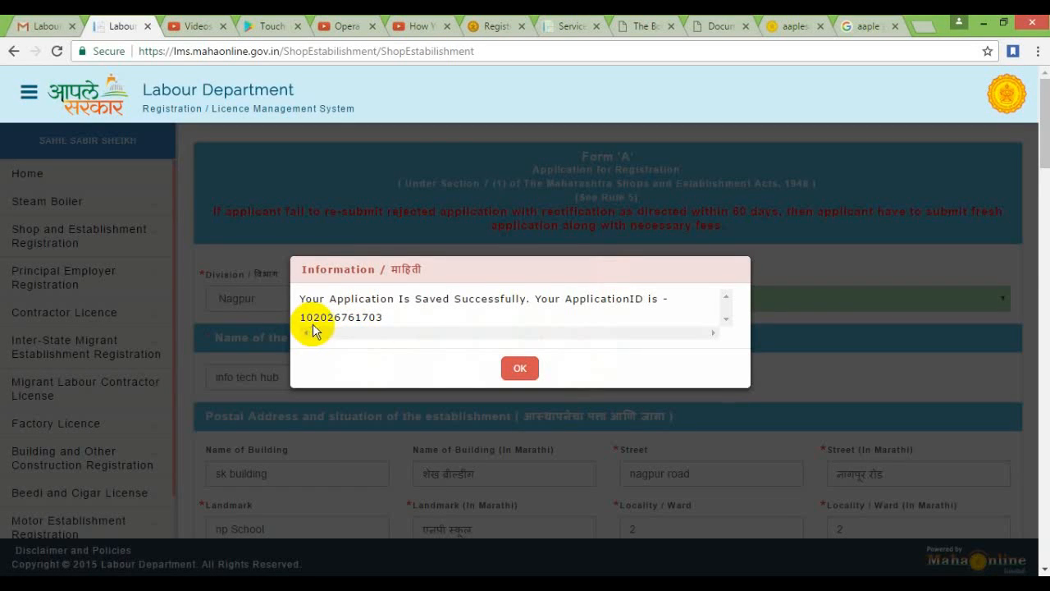
left_click(520, 369)
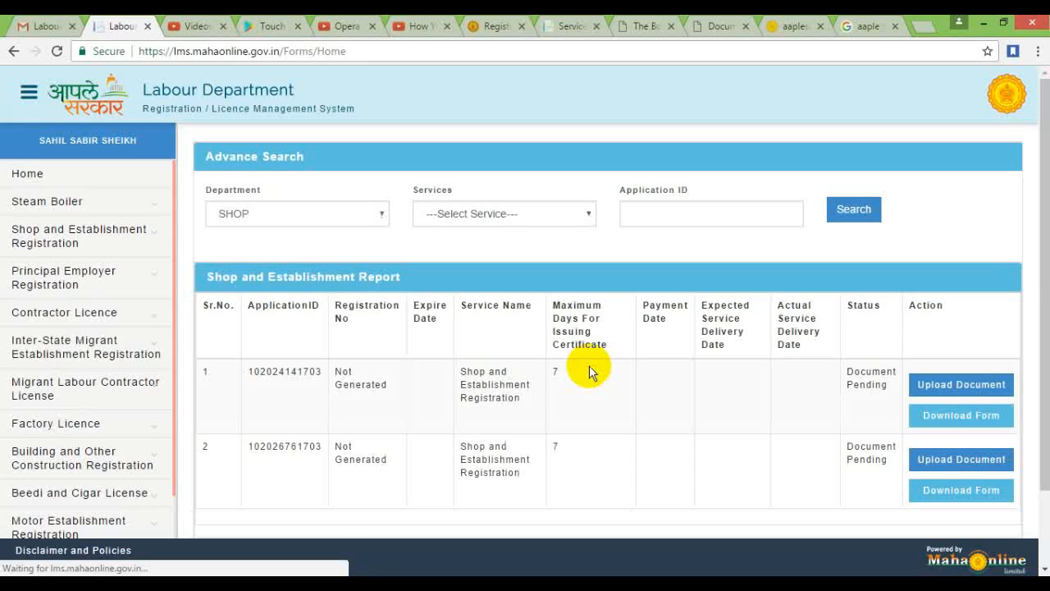
Switch to the browser tab showing the Bombay Shops and Establishments Act PDF
scroll(582, 347, "down", 1)
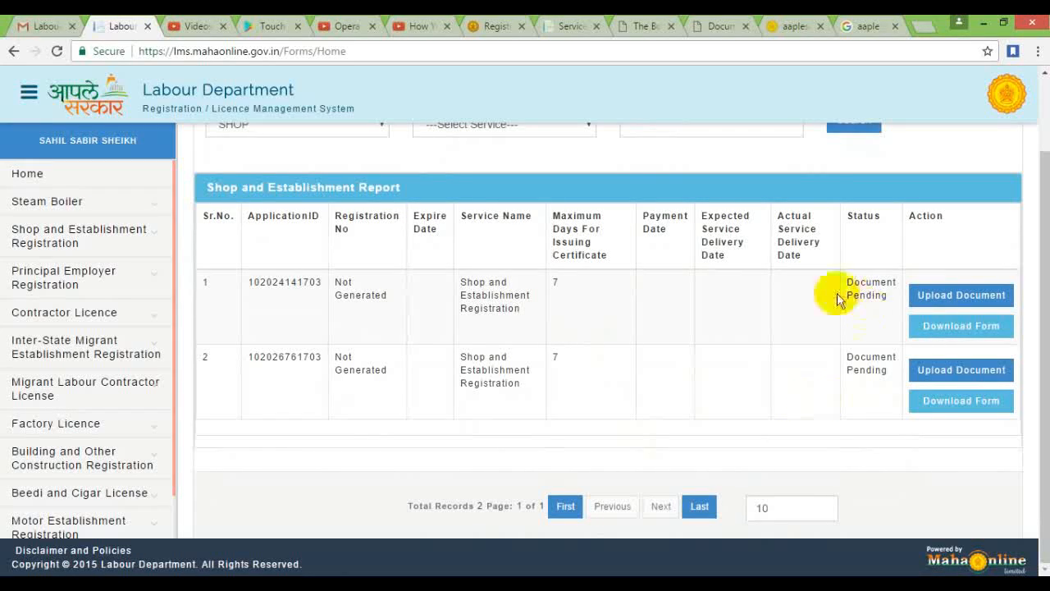
left_click(634, 32)
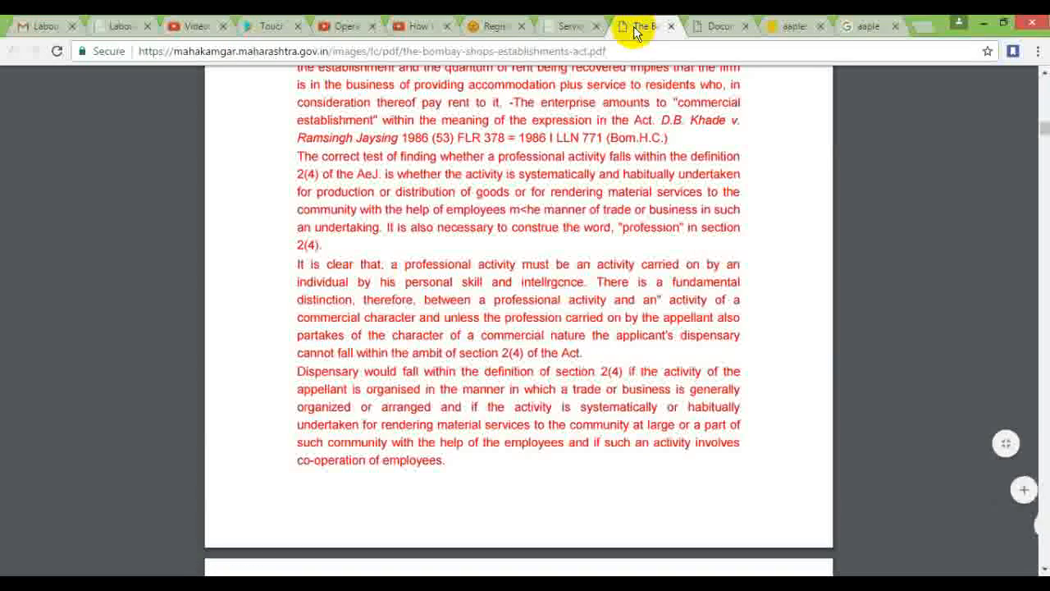
Review the required-documents PDF, then open the first application's document upload page
left_click(572, 27)
left_click(711, 26)
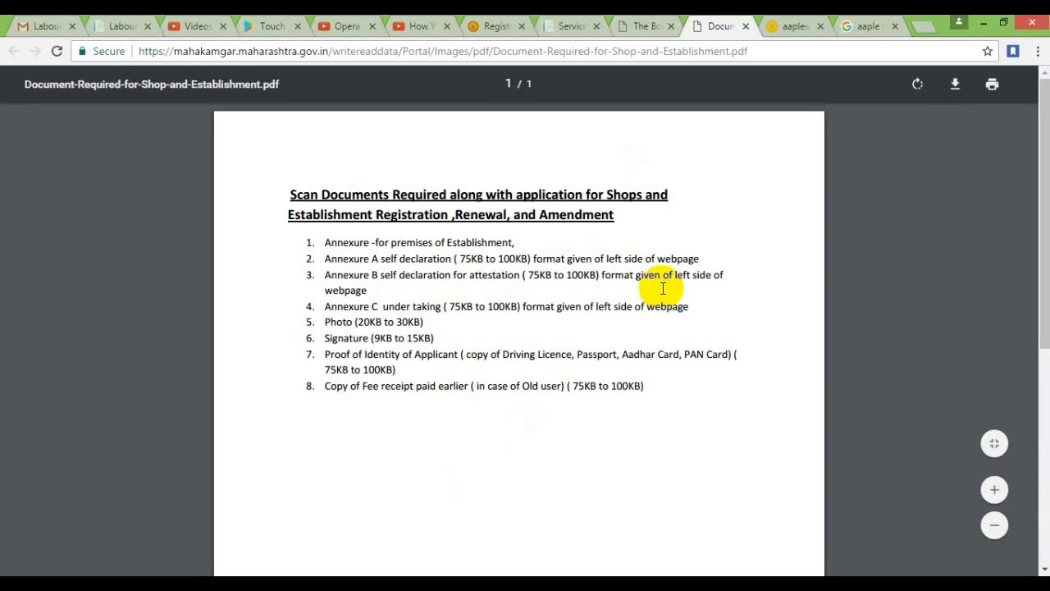
left_click(119, 25)
left_click(955, 302)
scroll(572, 340, "down", 3)
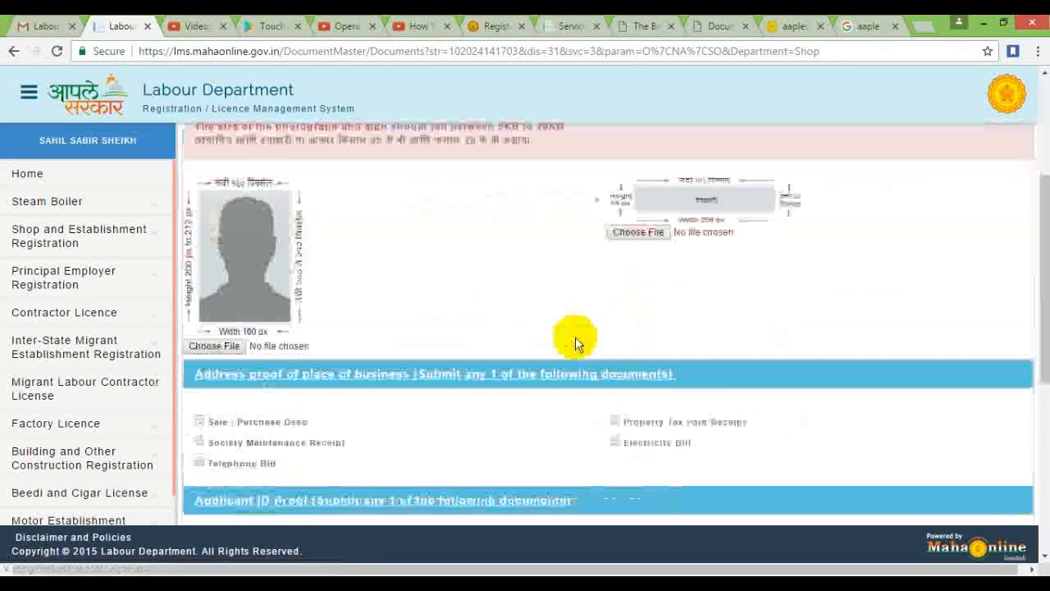
Attach people-blank-male.jpg from C:\yogesh\bhavesh as the applicant photo
left_click(210, 345)
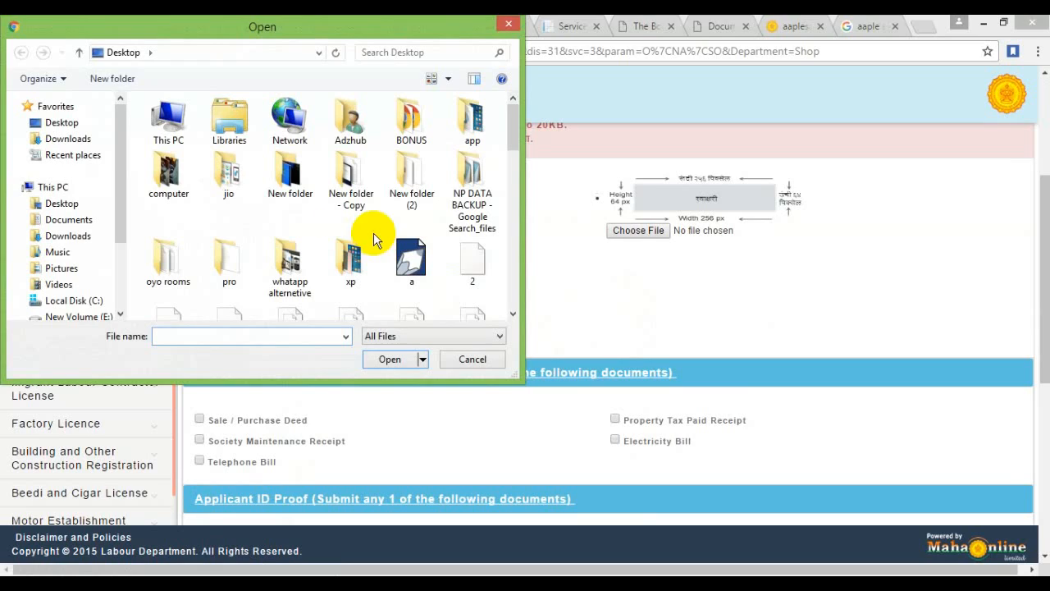
left_click(78, 301)
double_click(181, 255)
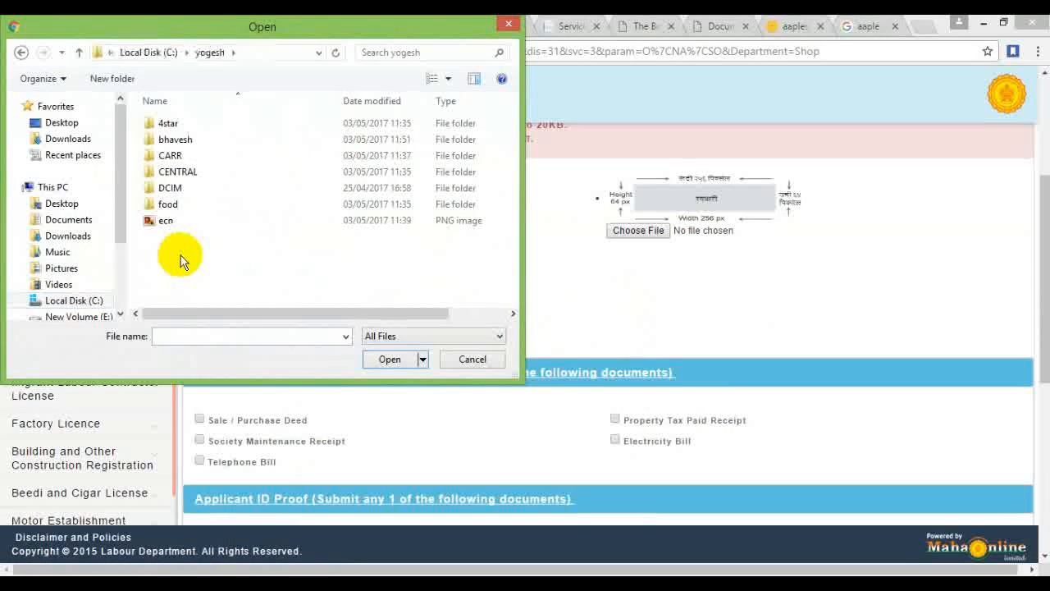
double_click(191, 147)
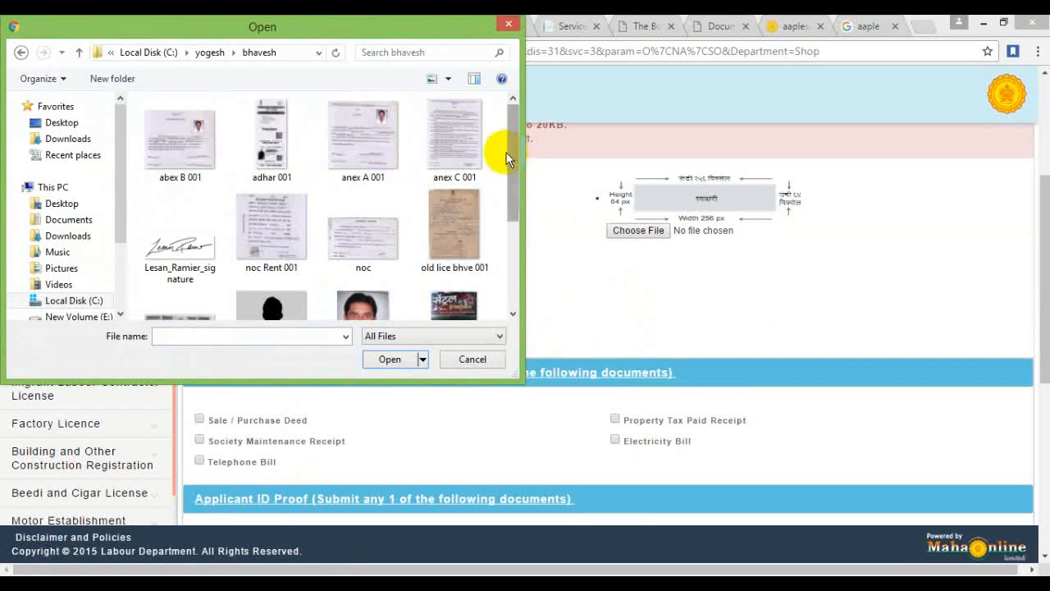
scroll(506, 160, "down", 3)
left_click(251, 259)
left_click(390, 358)
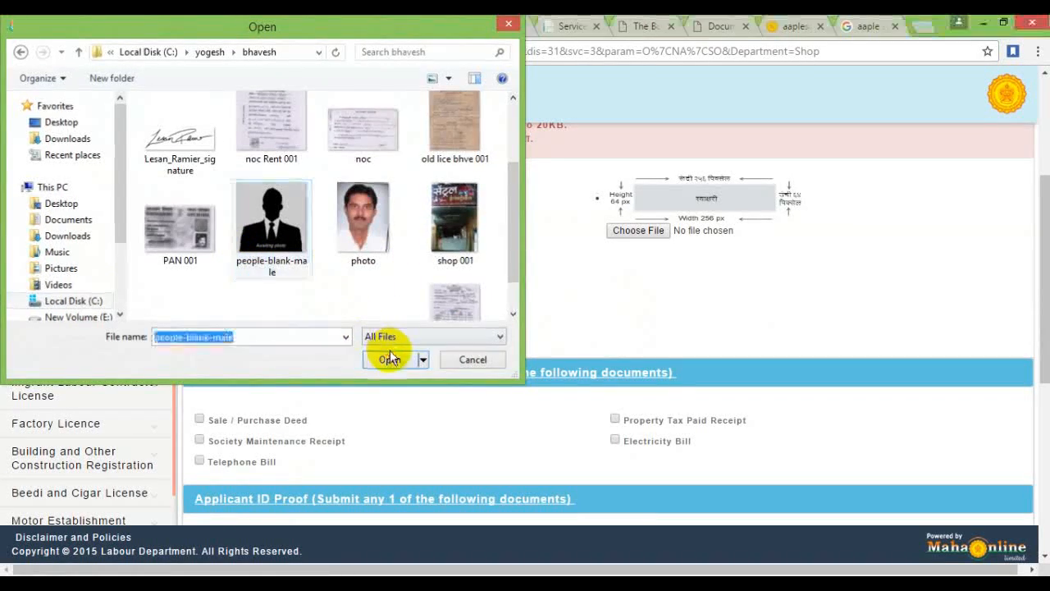
Attach signature.jpg as the signature after the too-small signature.png is rejected
left_click(639, 231)
left_click(209, 258)
left_click_drag(515, 176, 511, 265)
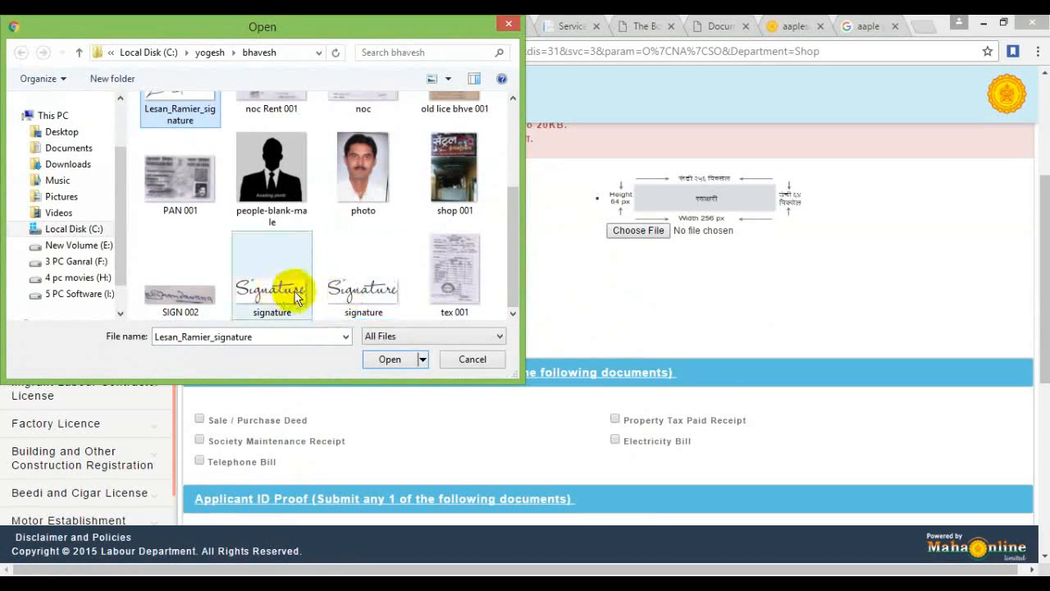
left_click(365, 294)
left_click(388, 361)
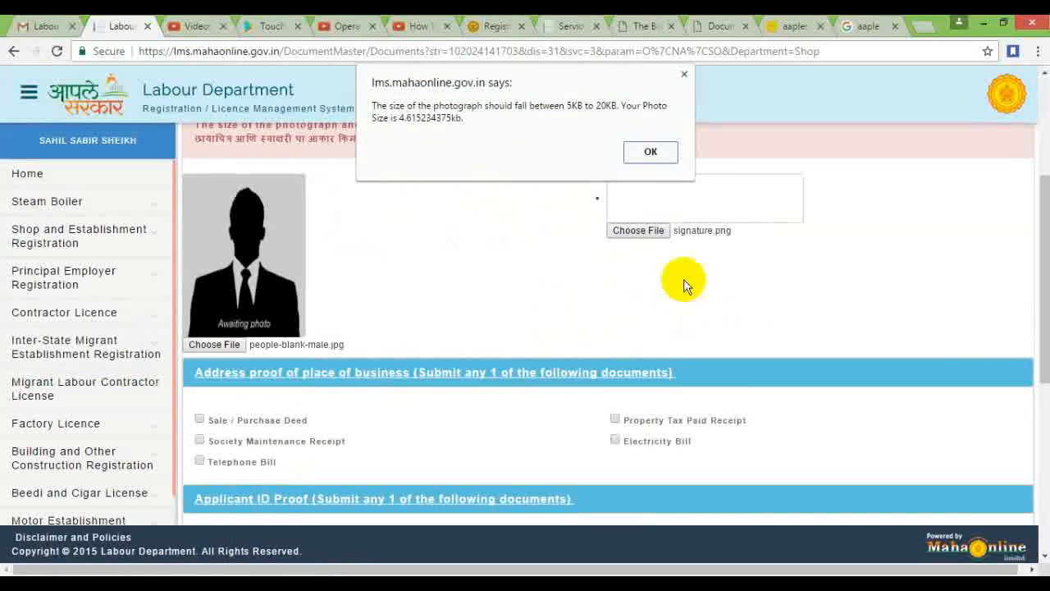
left_click(642, 153)
left_click(639, 231)
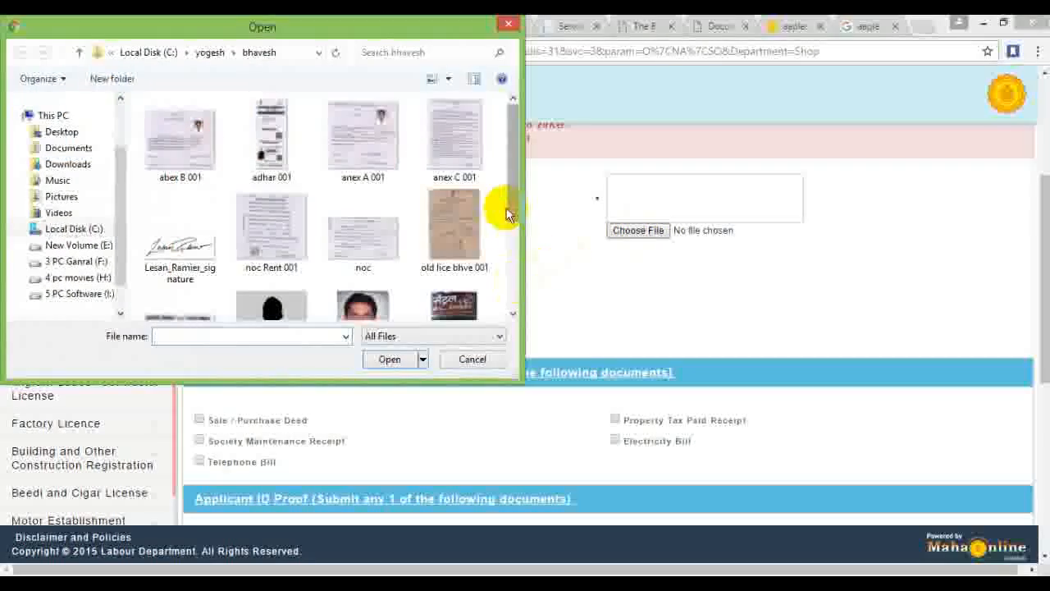
left_click_drag(511, 197, 509, 297)
left_click(272, 288)
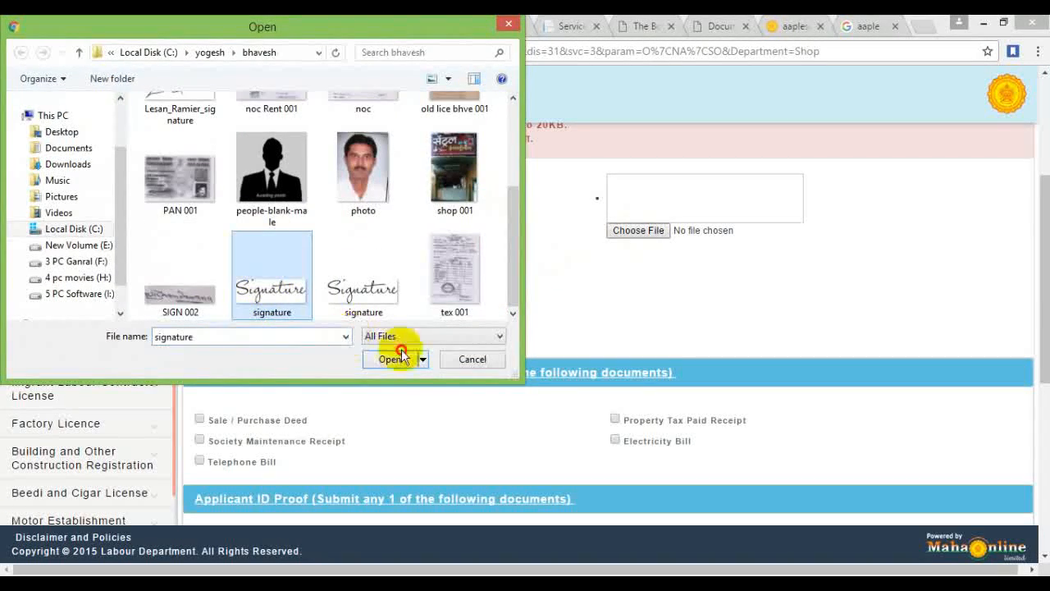
left_click(389, 359)
scroll(551, 316, "down", 1)
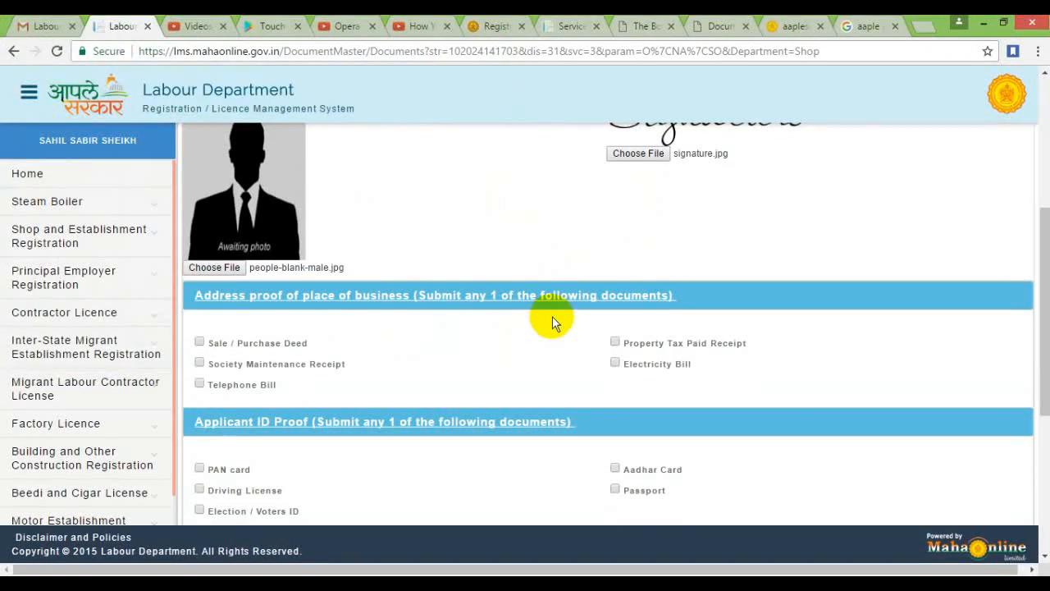
Tick Electricity Bill and attach bill 001.jpg from the CARR folder as address proof
left_click(616, 364)
left_click(636, 383)
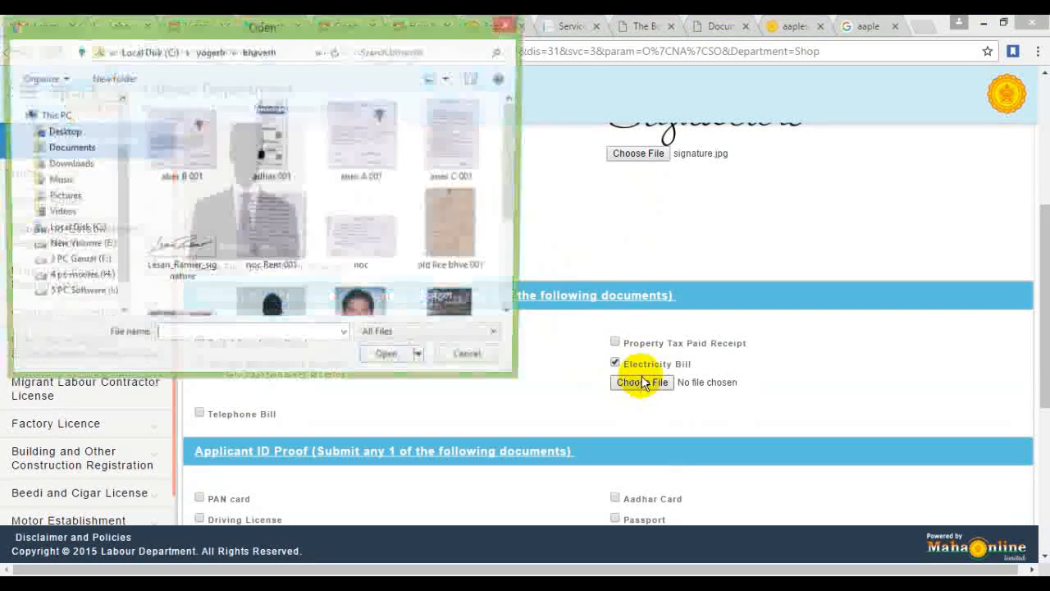
mouse_move(512, 160)
left_mouse_down()
mouse_move(511, 270)
mouse_move(528, 161)
mouse_move(531, 169)
mouse_move(509, 261)
left_mouse_up()
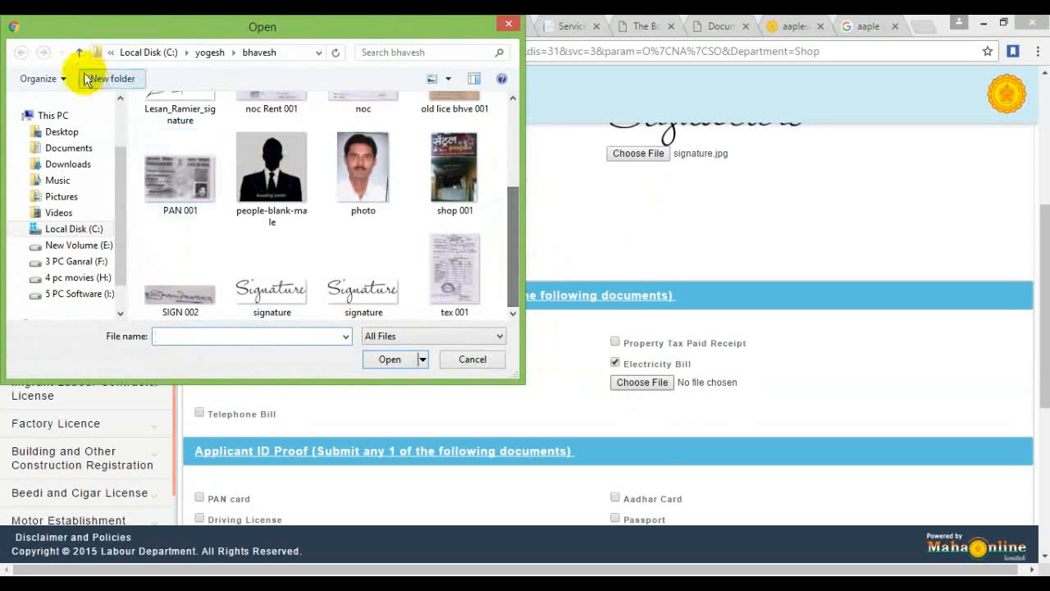
left_click(79, 52)
double_click(167, 125)
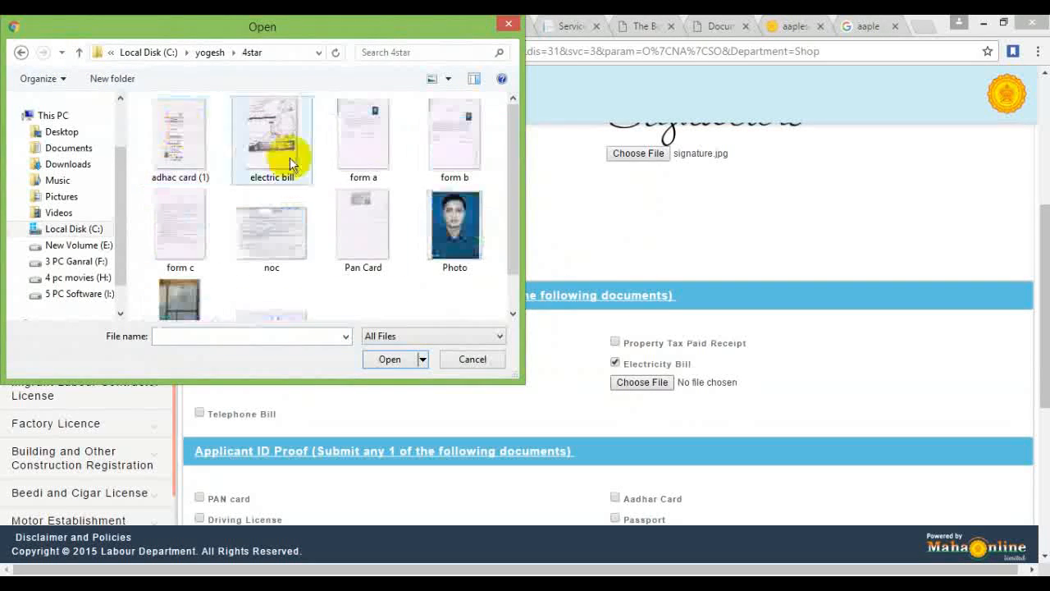
left_click(383, 359)
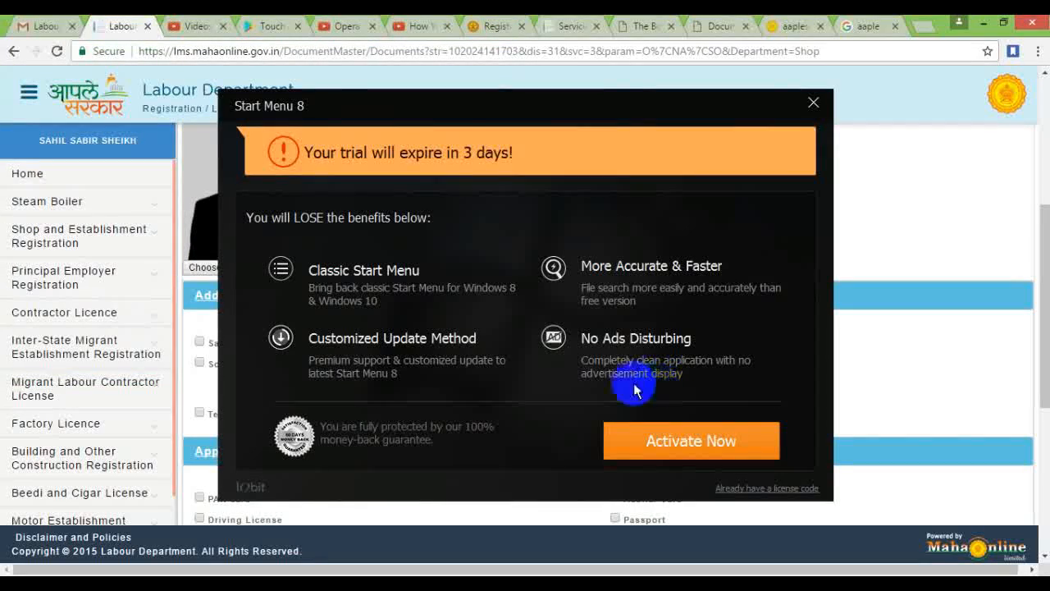
left_click(811, 103)
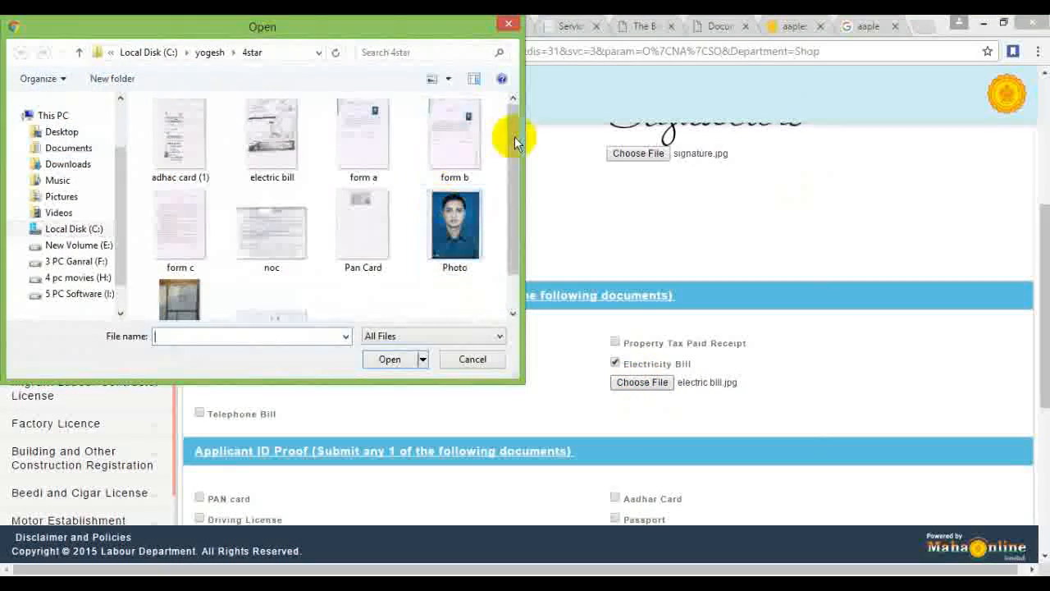
left_click(78, 56)
double_click(176, 157)
mouse_move(512, 187)
left_mouse_down()
mouse_move(509, 222)
mouse_move(510, 196)
left_mouse_up()
left_click(386, 238)
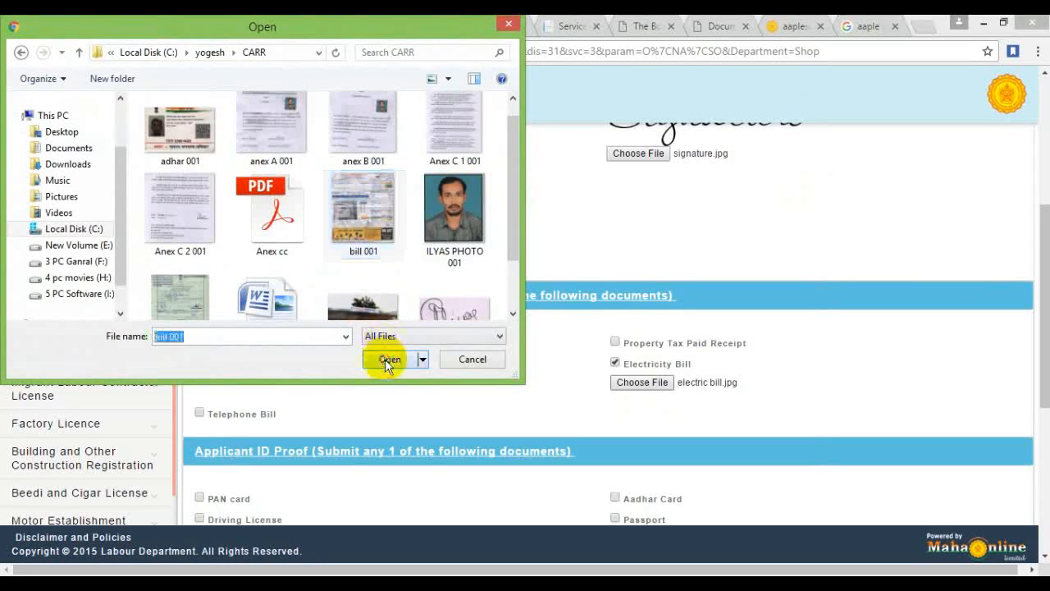
left_click(386, 359)
scroll(492, 367, "down", 2)
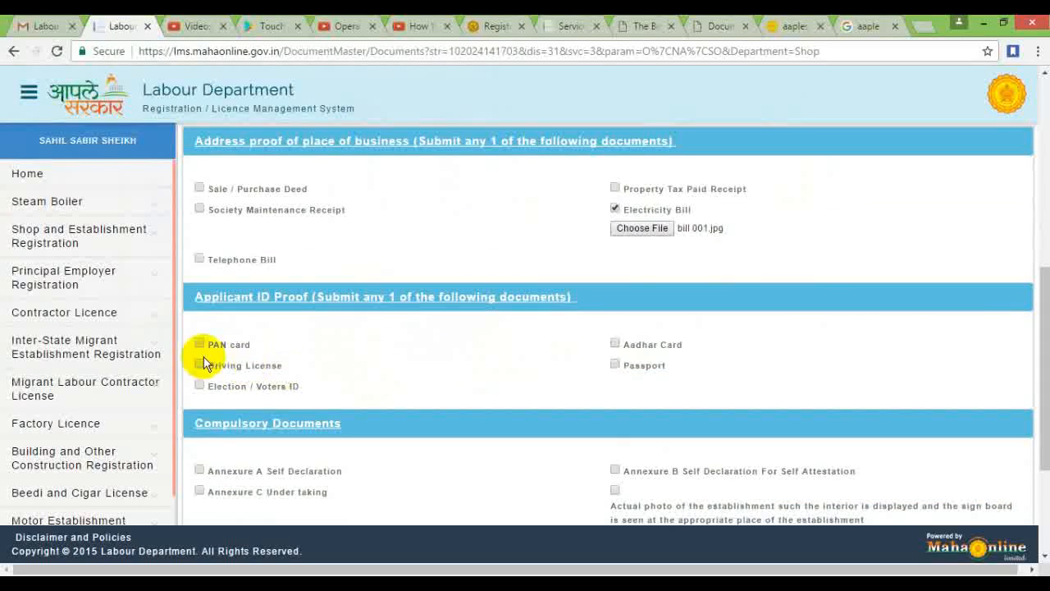
Tick Aadhar Card and attach adhar 001.jpg as ID proof
left_click(615, 343)
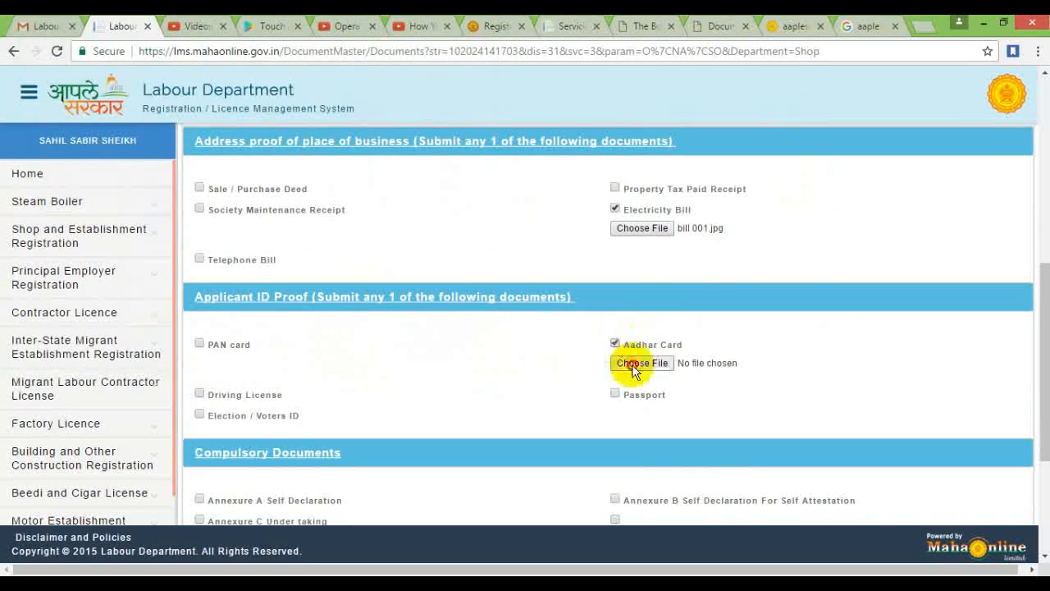
left_click(632, 364)
left_click(187, 166)
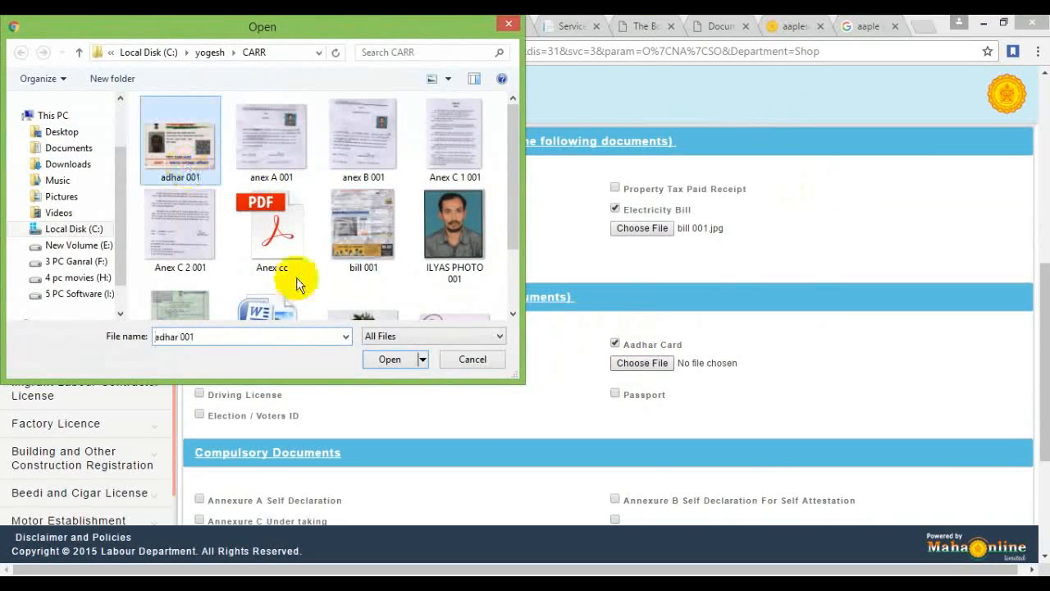
left_click(385, 358)
scroll(723, 362, "down", 2)
scroll(723, 362, "down", 1)
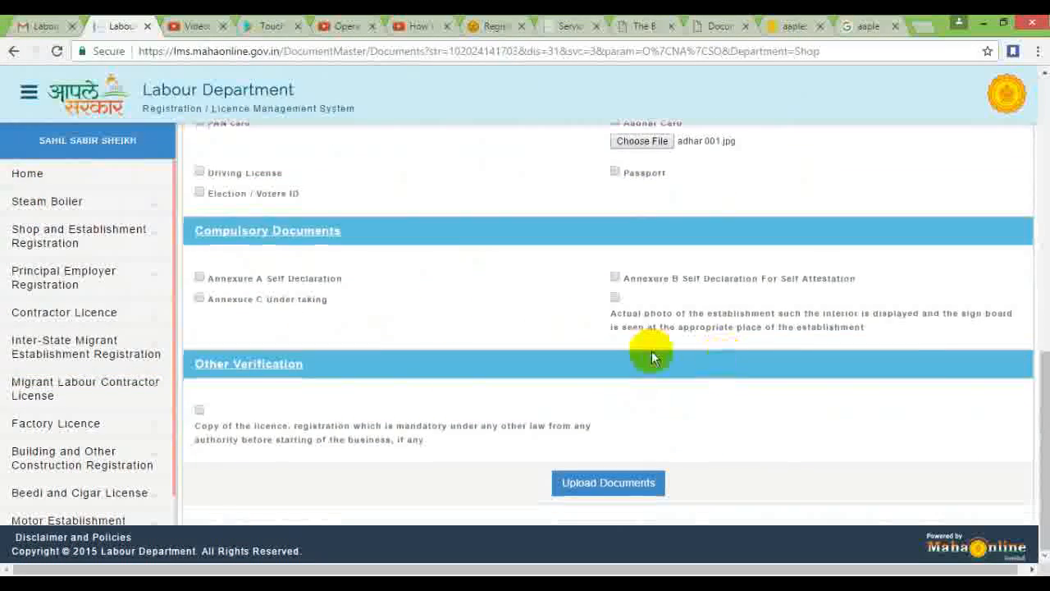
Attach anex A 001.jpg to Annexure A and anex B 001.jpg to Annexure B
left_click(199, 278)
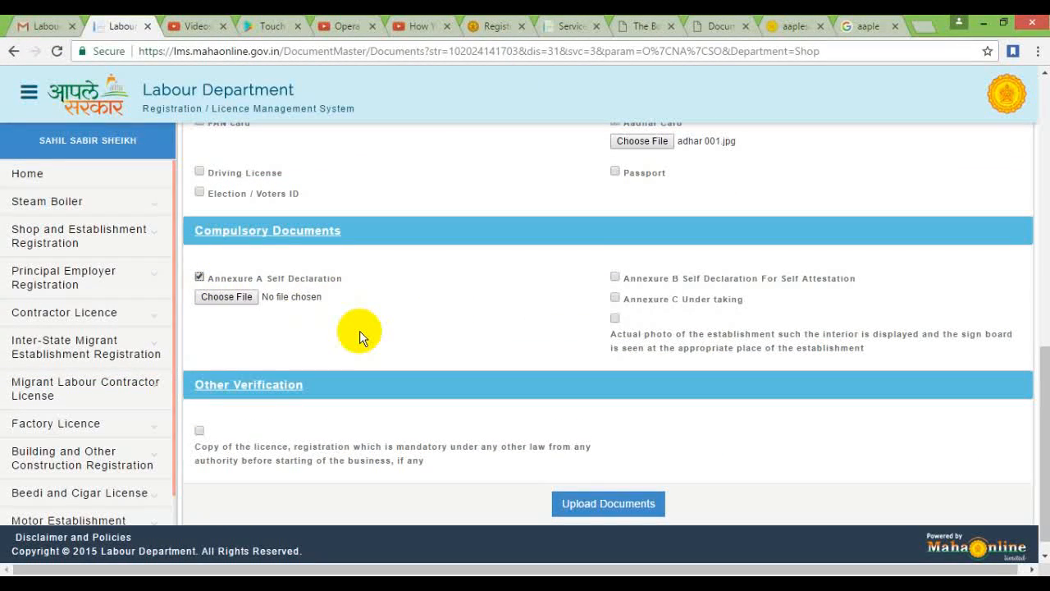
left_click(240, 298)
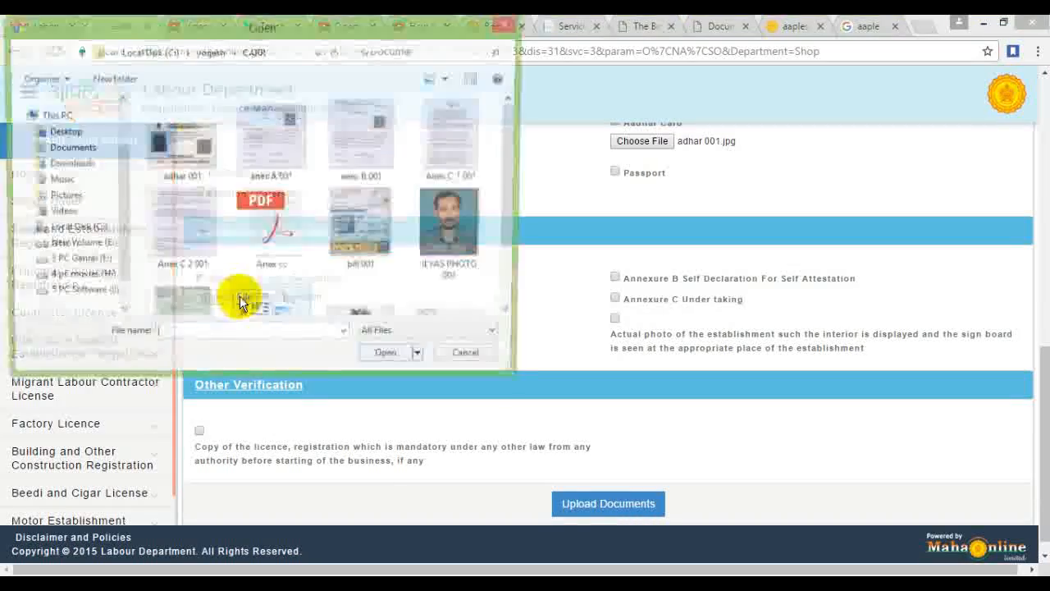
left_click(288, 151)
double_click(289, 150)
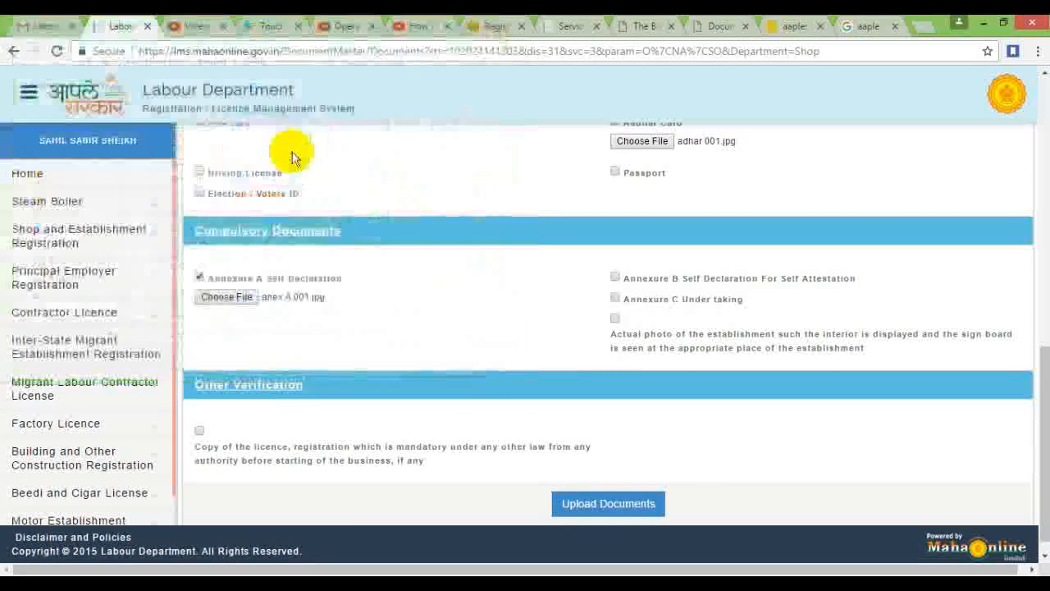
left_click(616, 278)
left_click(643, 297)
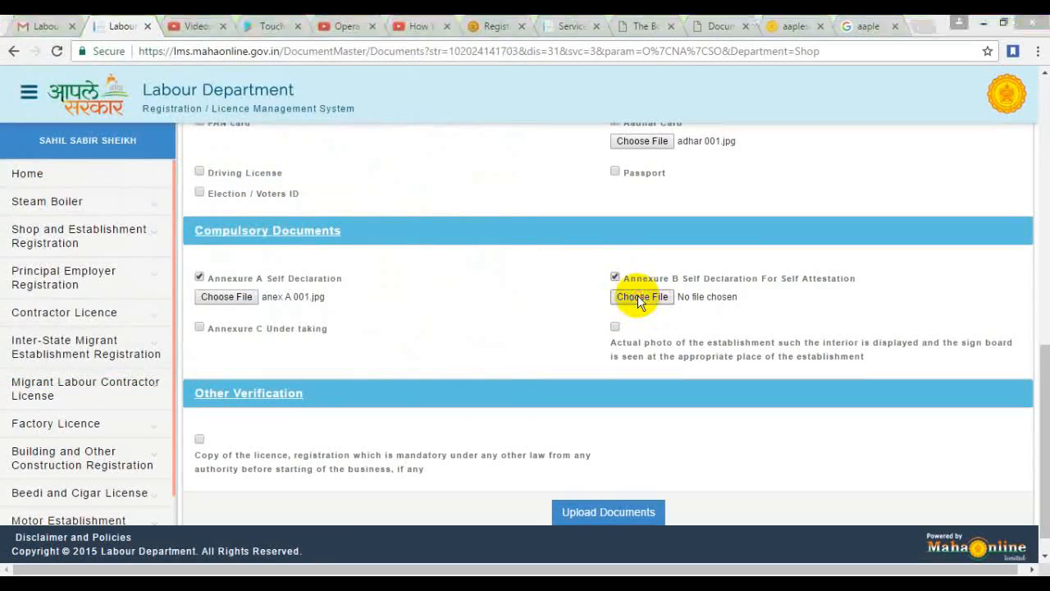
left_click(357, 148)
left_click(387, 359)
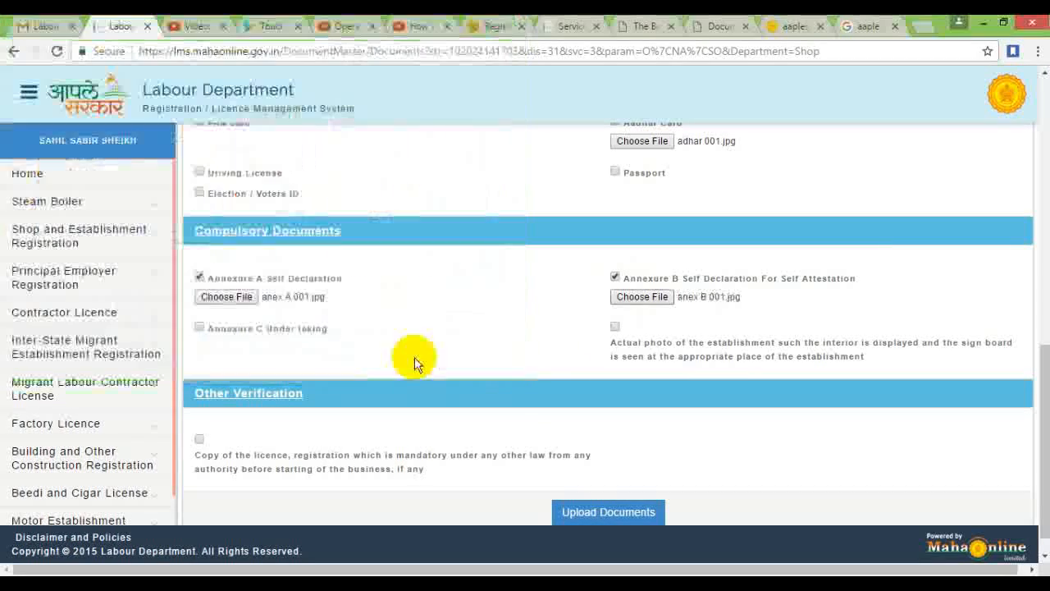
left_click(200, 326)
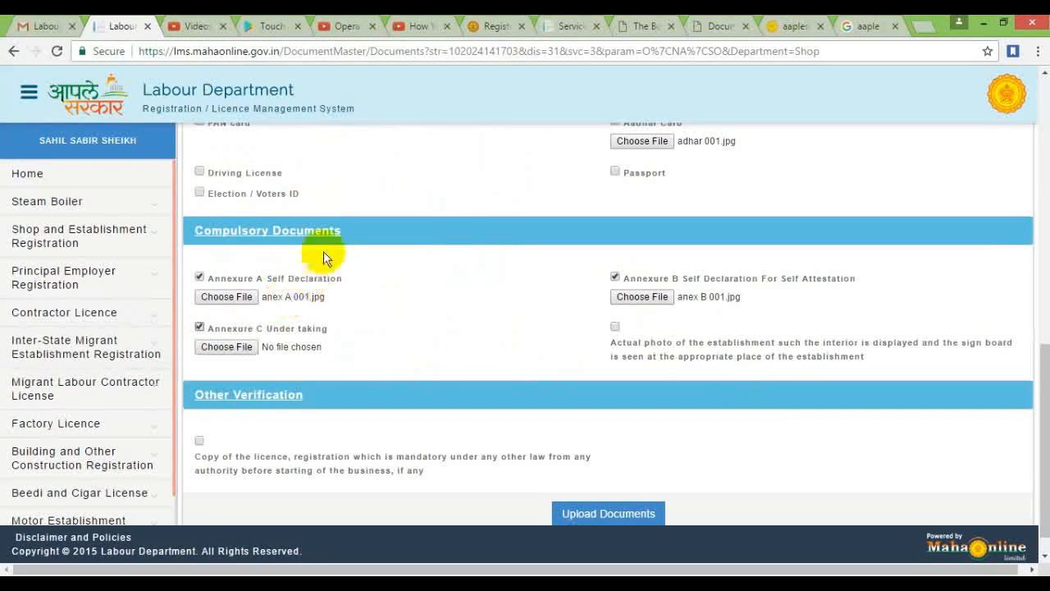
Attach anex C 001.jpg from the bhavesh folder to Annexure C after an oversized file is rejected
left_click(226, 346)
left_click(463, 157)
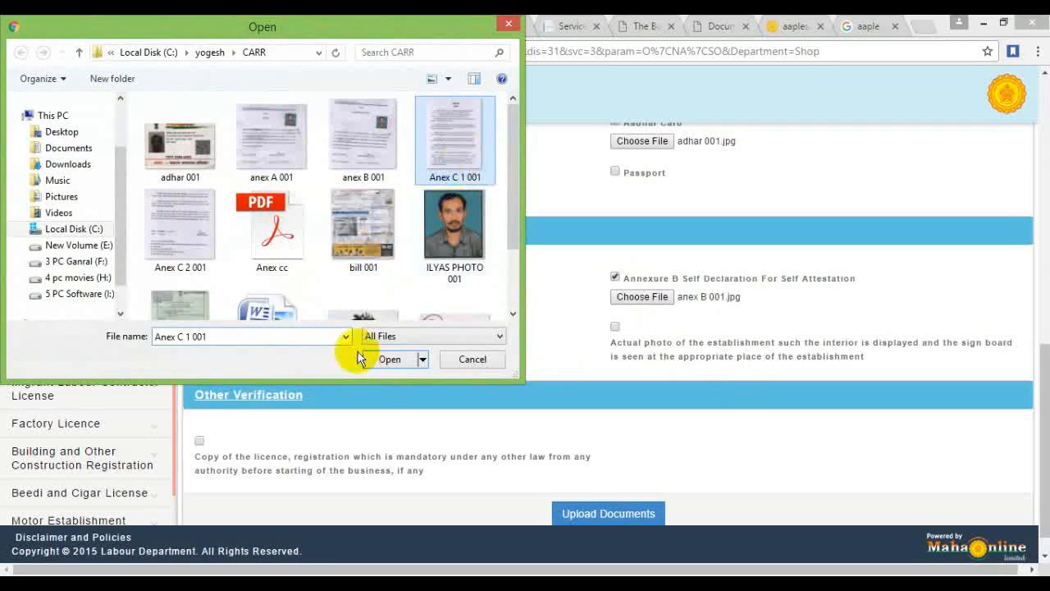
left_click(398, 358)
left_click(518, 361)
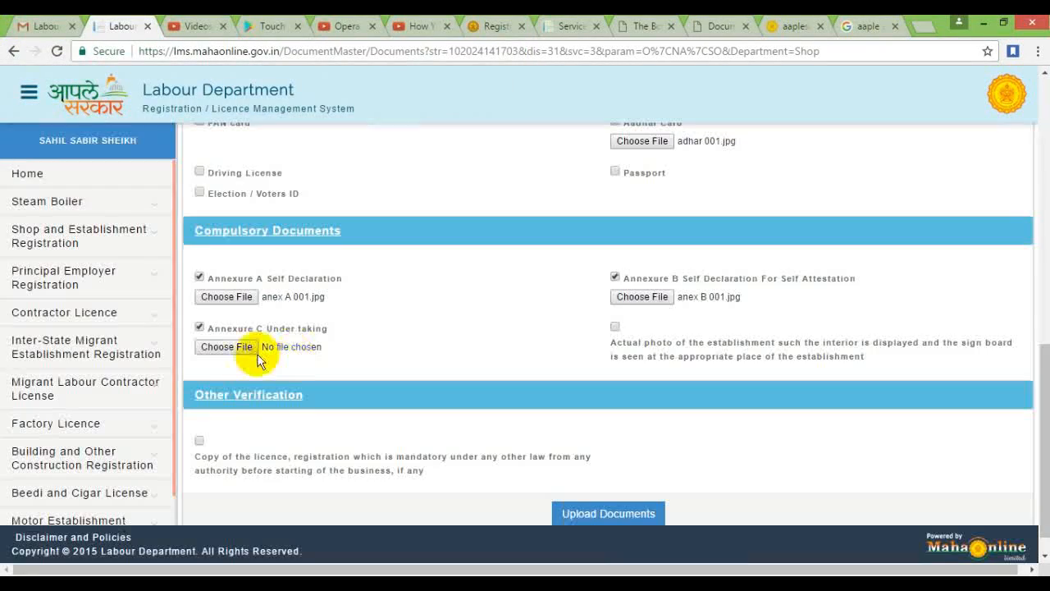
left_click(250, 347)
left_click(78, 53)
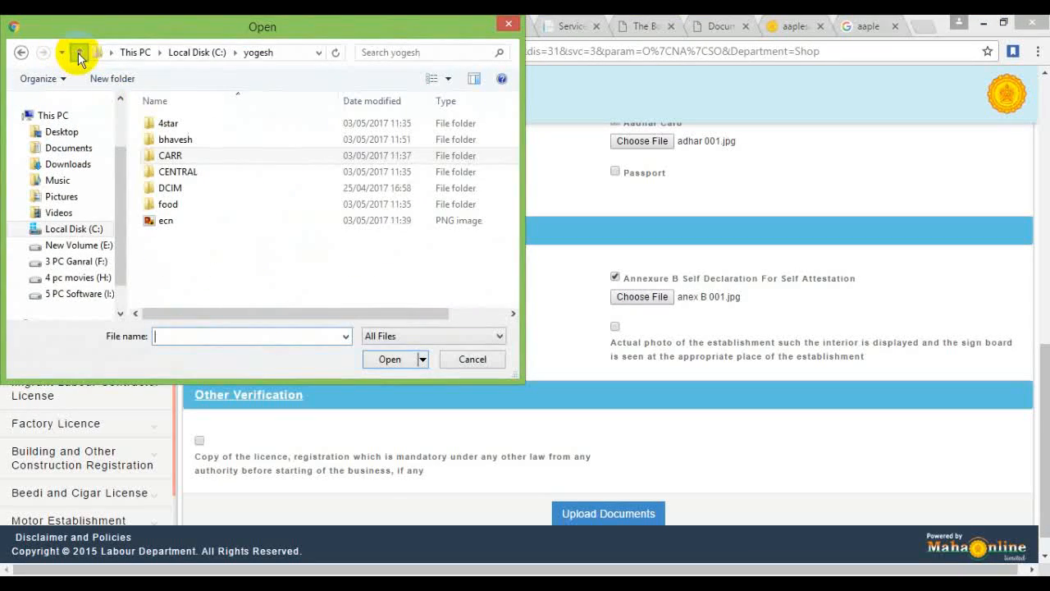
double_click(185, 142)
left_click(460, 148)
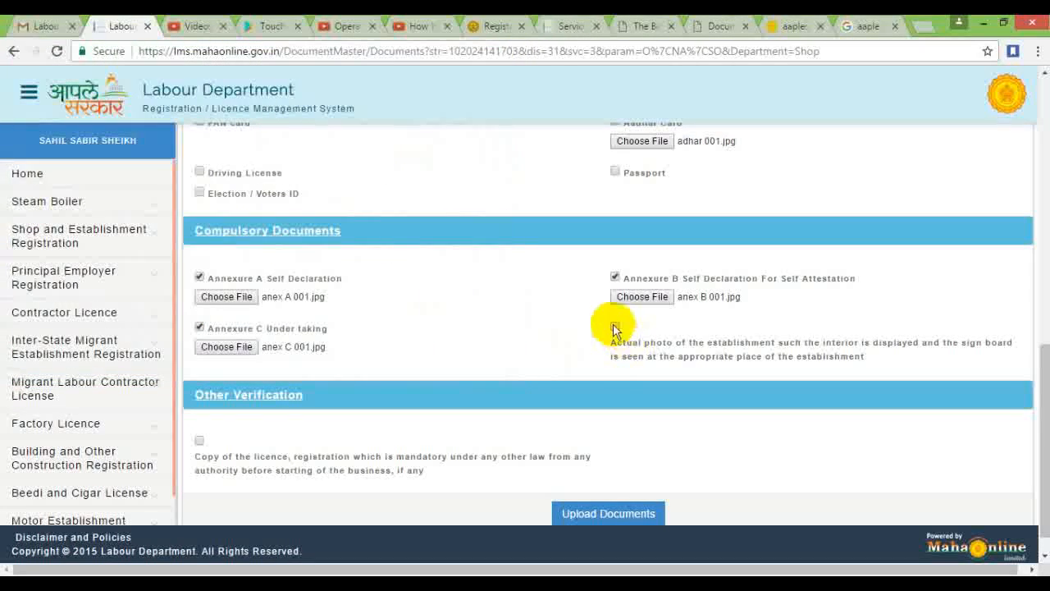
Tick the establishment photo and attach shop 001.jpg
left_click(615, 328)
left_click(642, 374)
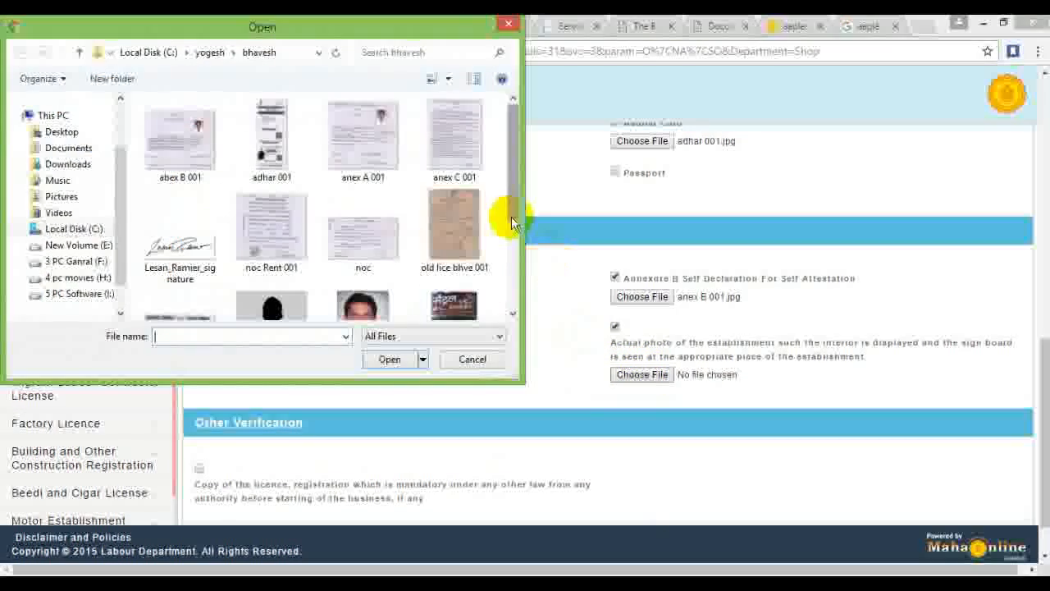
left_click_drag(517, 203, 517, 259)
left_click(454, 231)
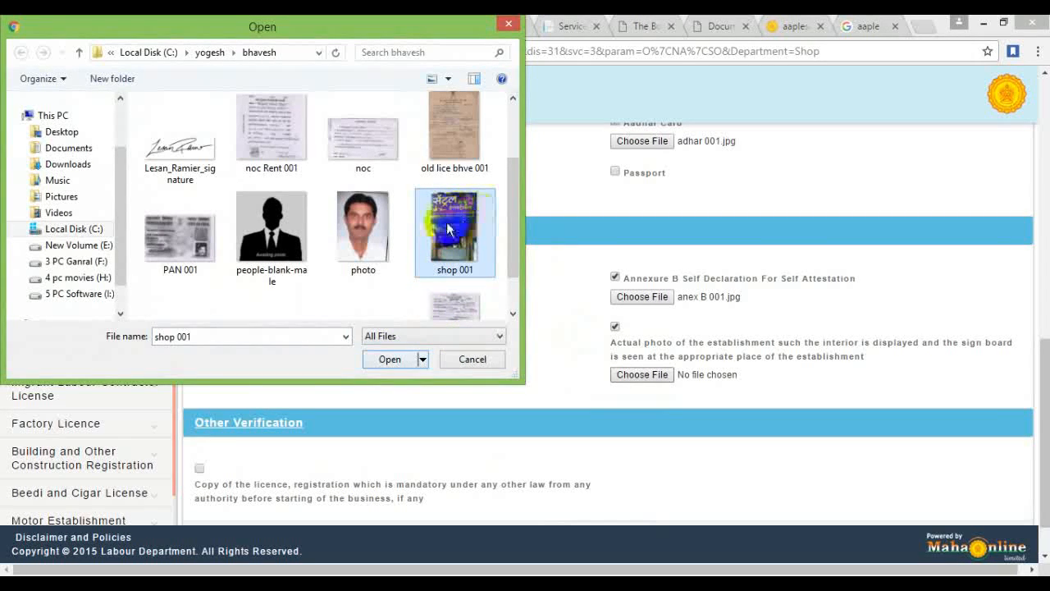
left_click(402, 361)
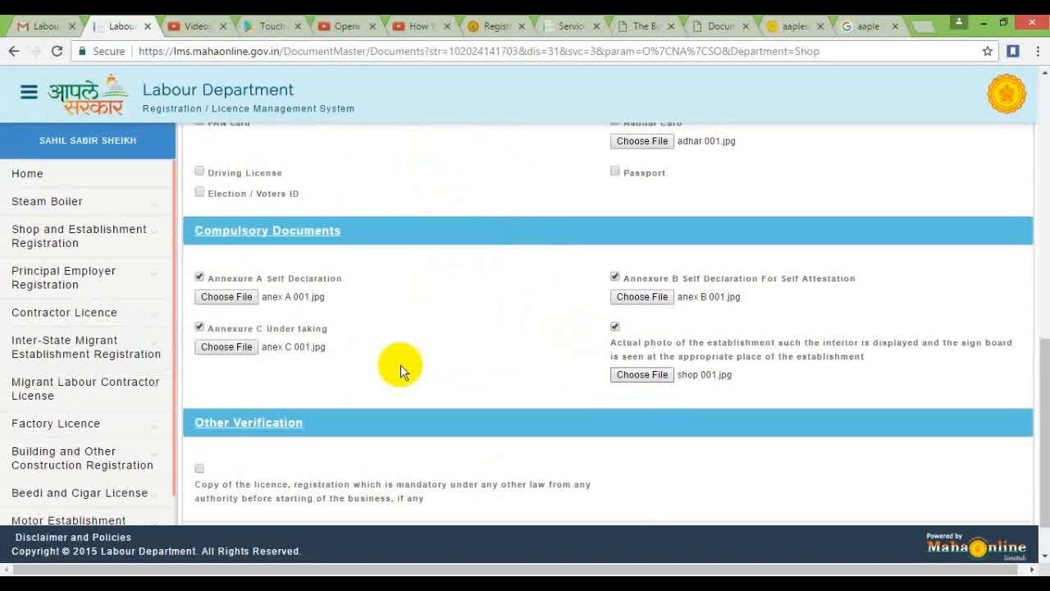
scroll(459, 394, "down", 1)
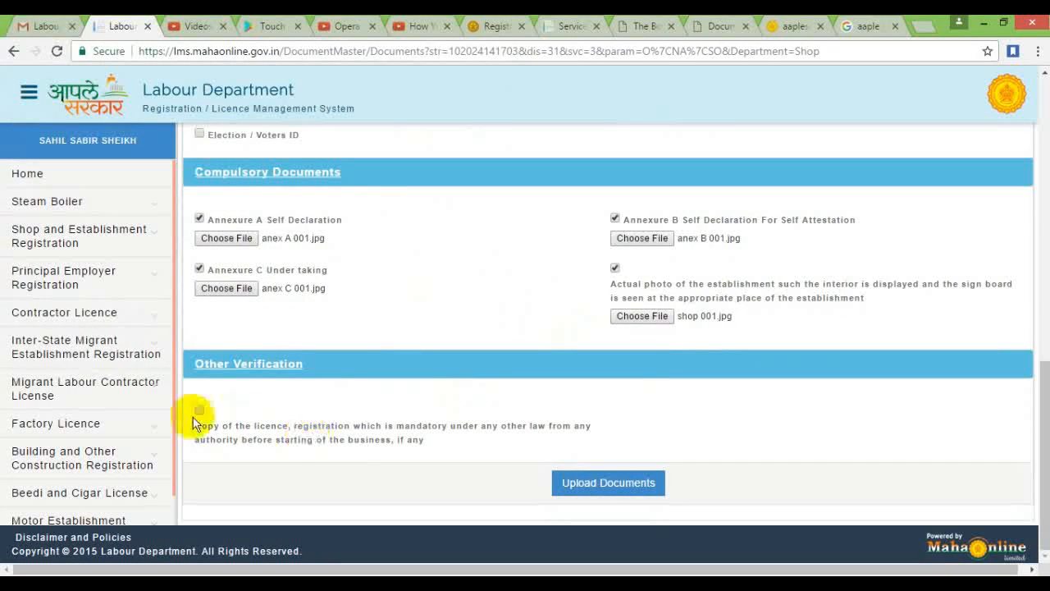
Upload the attached documents, acknowledge the success message, and confirm the Rs 563 fee
left_click(621, 493)
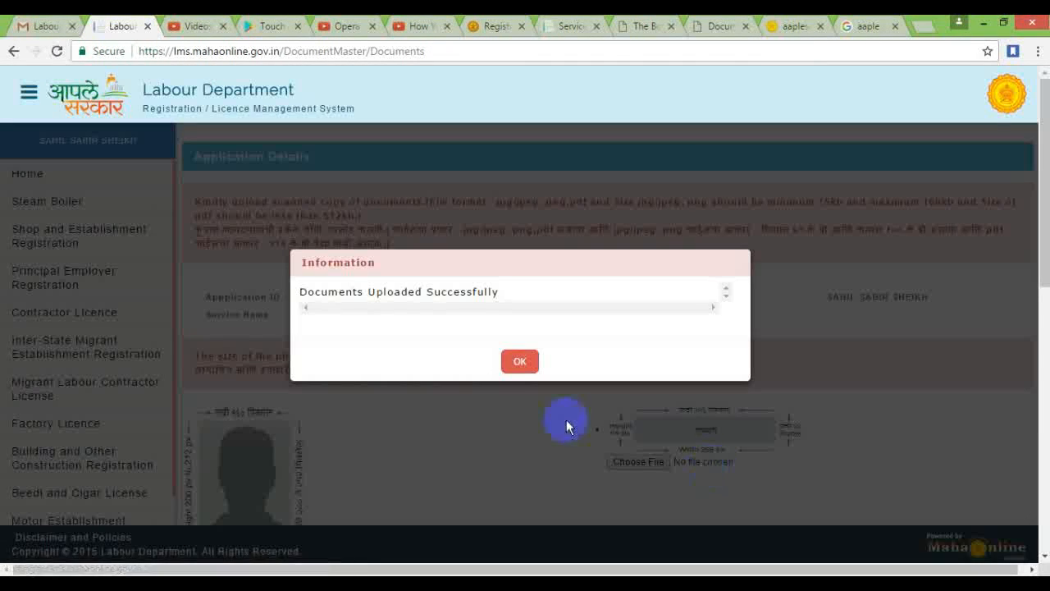
left_click(515, 371)
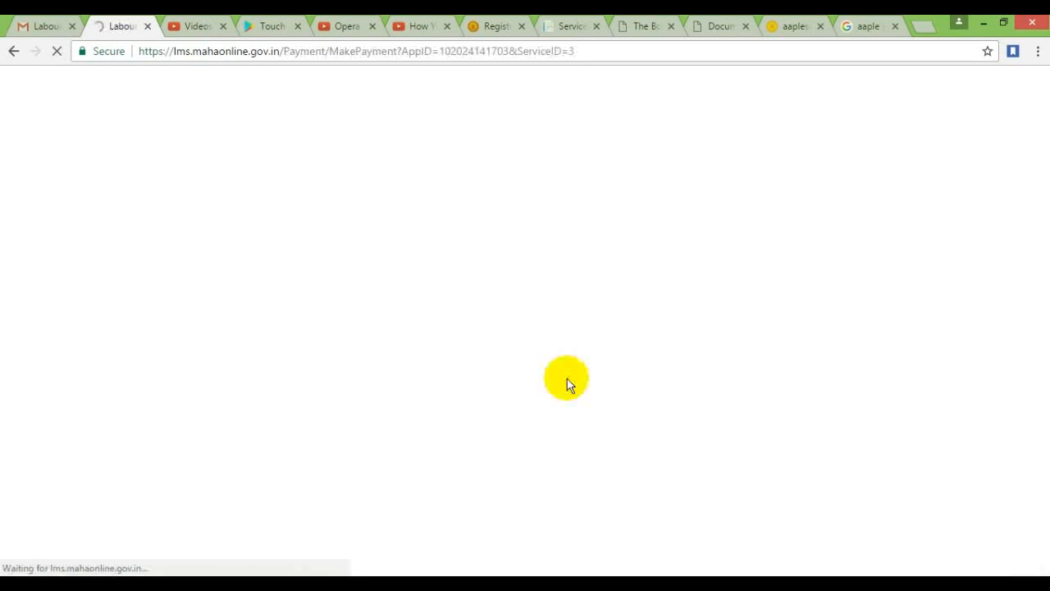
scroll(607, 410, "down", 3)
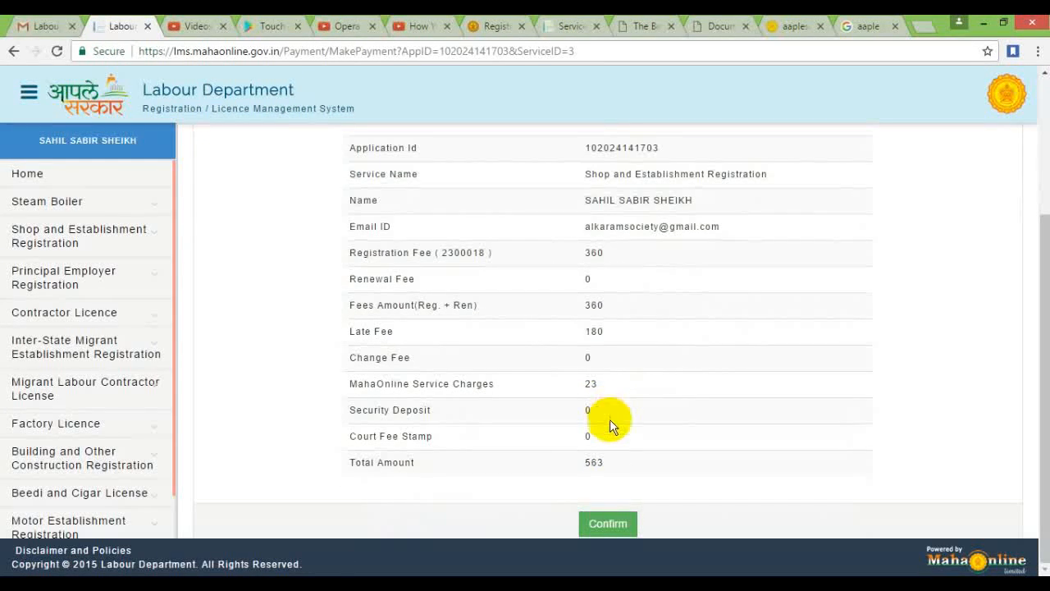
scroll(673, 420, "up", 1)
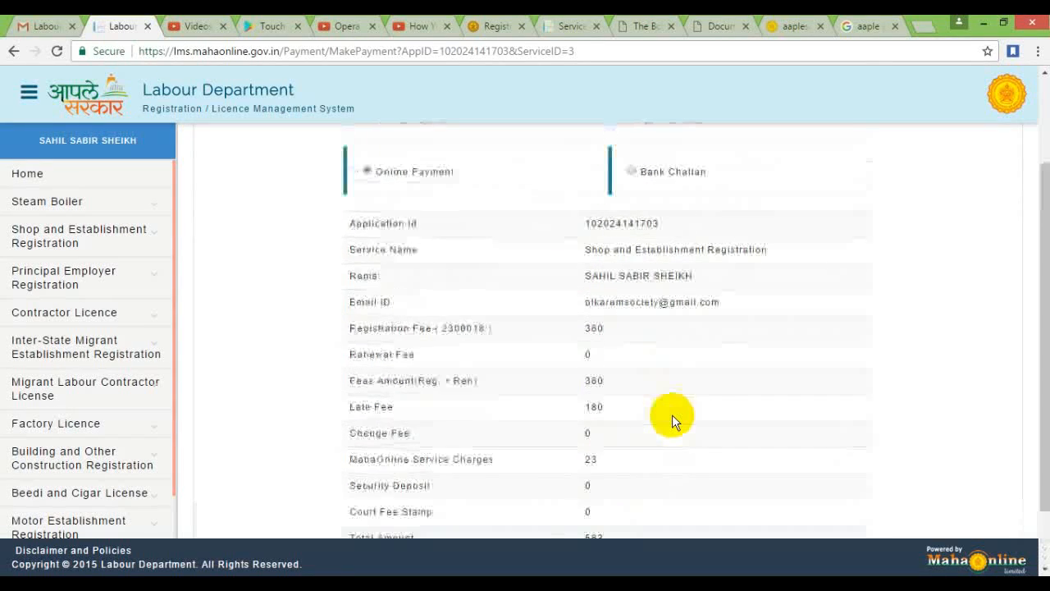
scroll(673, 420, "down", 1)
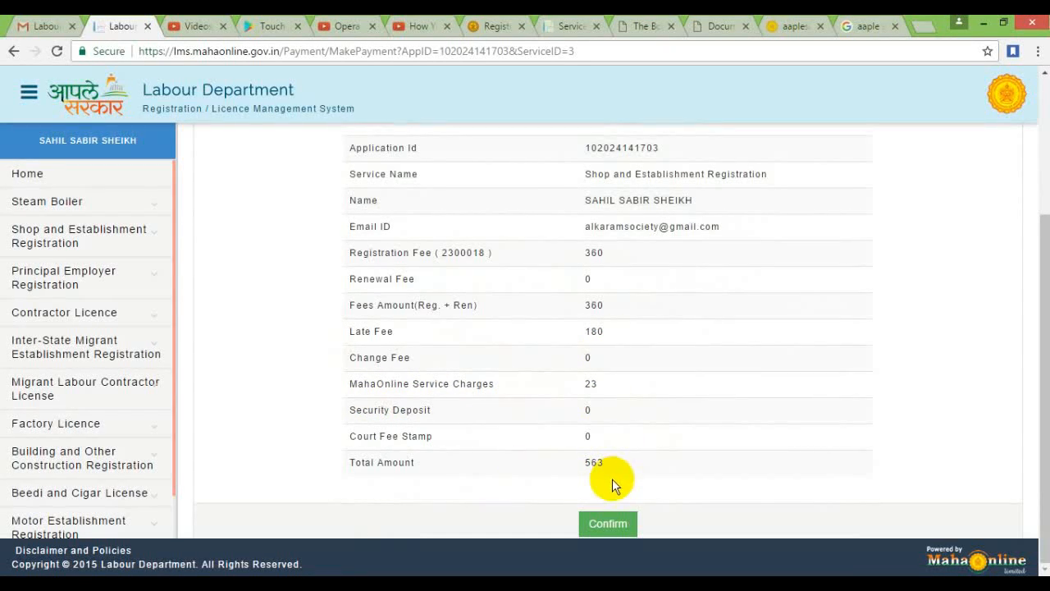
left_click(608, 523)
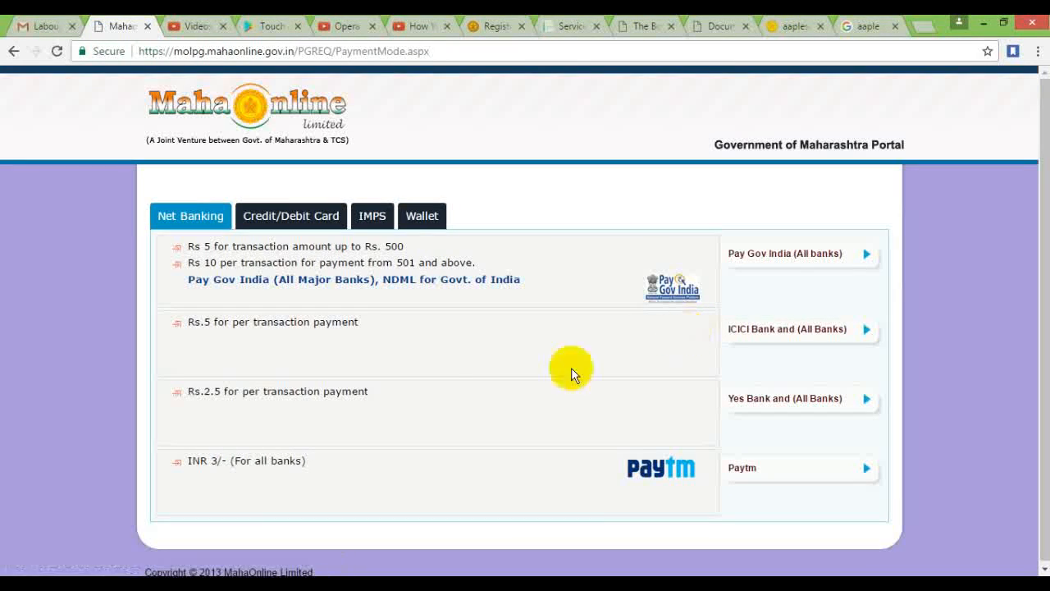
Choose HDFC and All Banks Credit/Debit Card under the Credit/Debit Card payment options
left_click(299, 220)
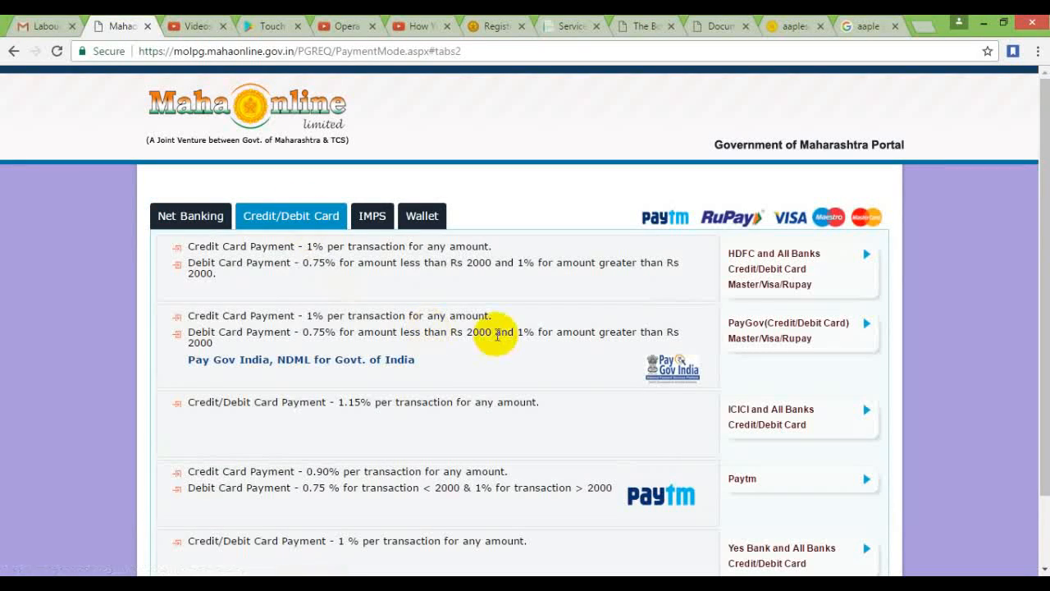
scroll(527, 338, "down", 2)
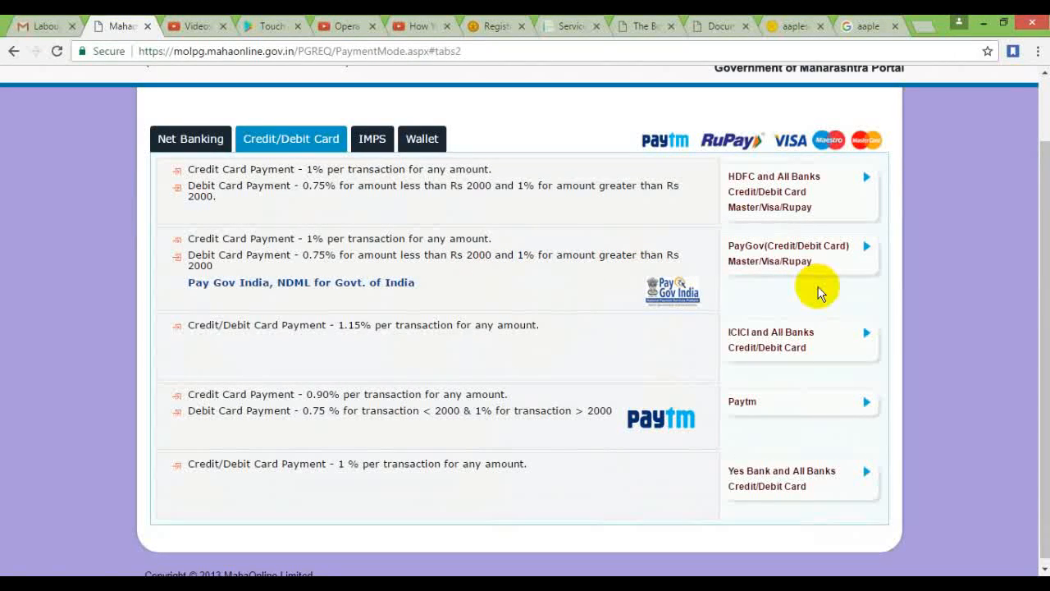
left_click(789, 195)
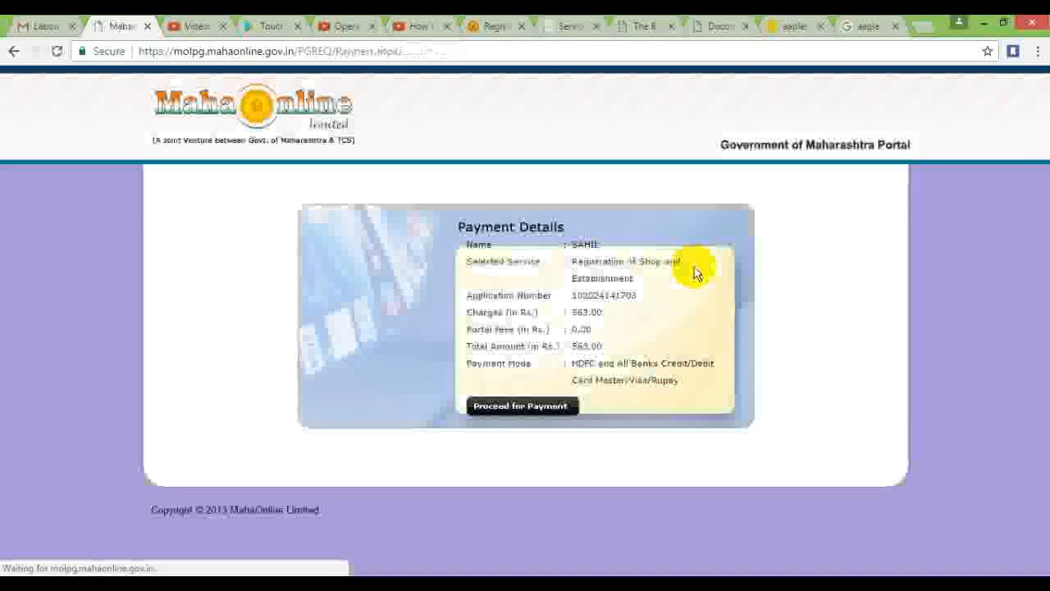
Proceed to the HDFC gateway and choose Other Bank Debit & Credit Cards
left_click(496, 408)
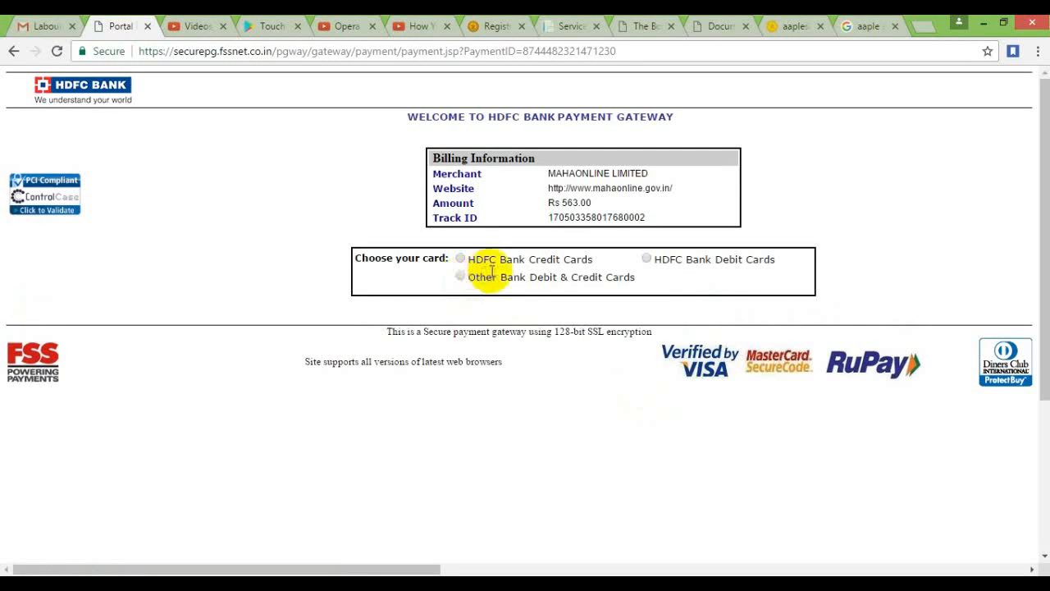
left_click(462, 276)
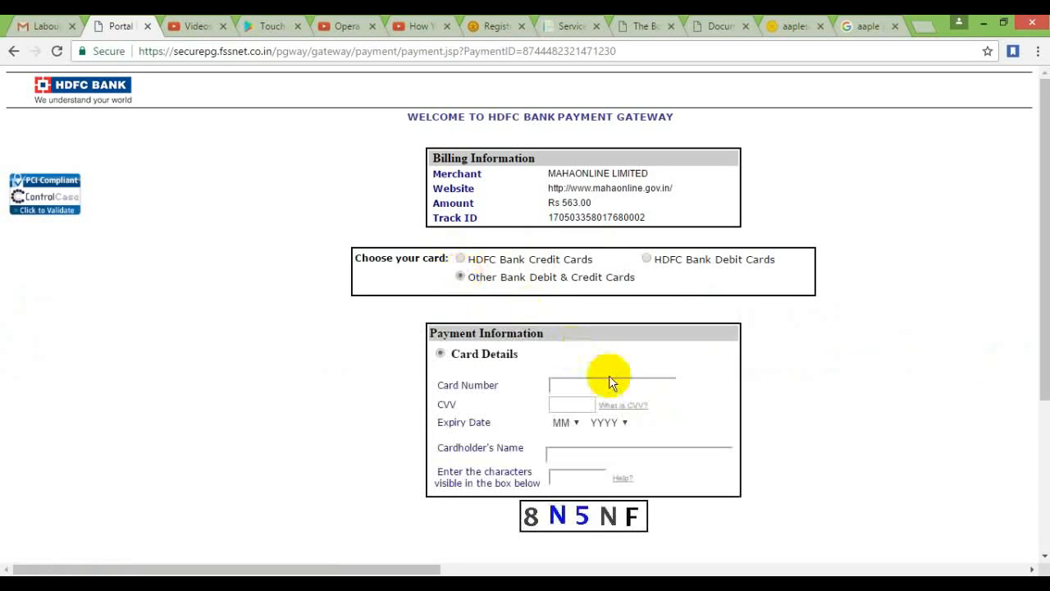
scroll(656, 443, "down", 1)
scroll(657, 444, "down", 1)
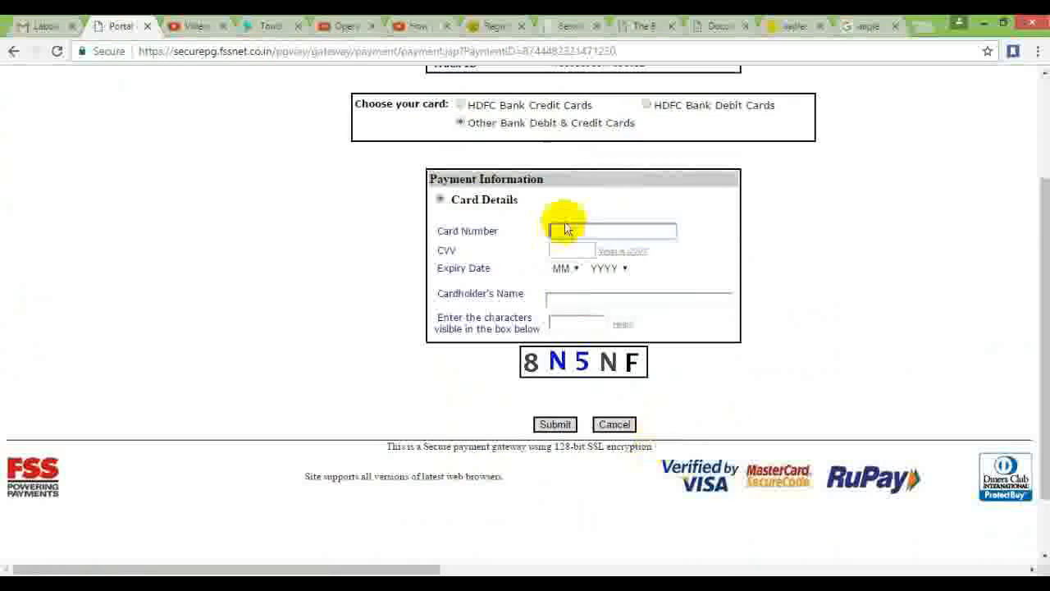
Go through the card number, CVV, cardholder name and captcha fields, checking the Gmail verification email
left_click(555, 230)
left_click(566, 249)
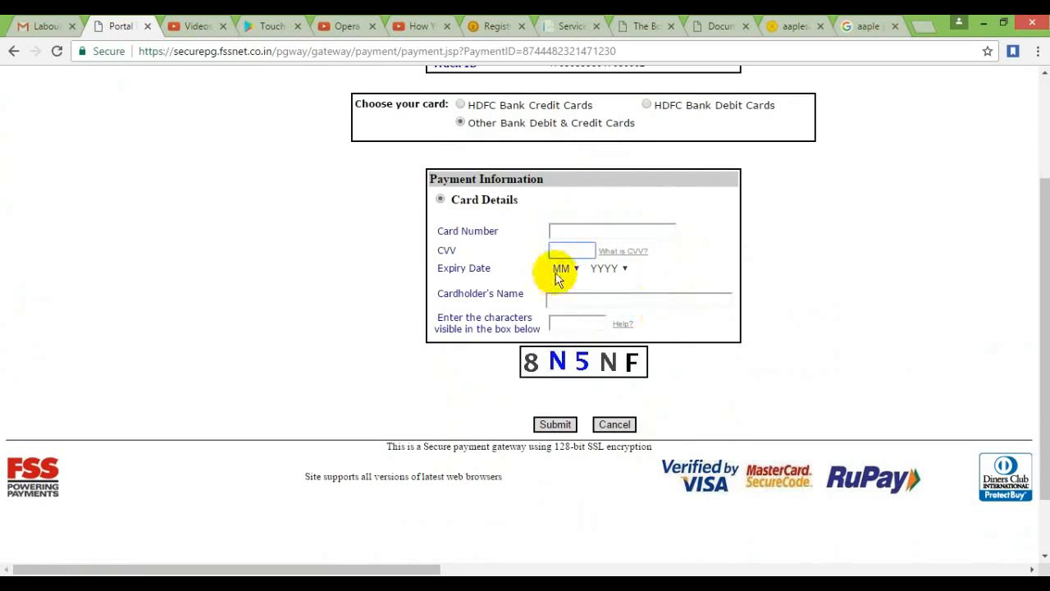
left_click(600, 300)
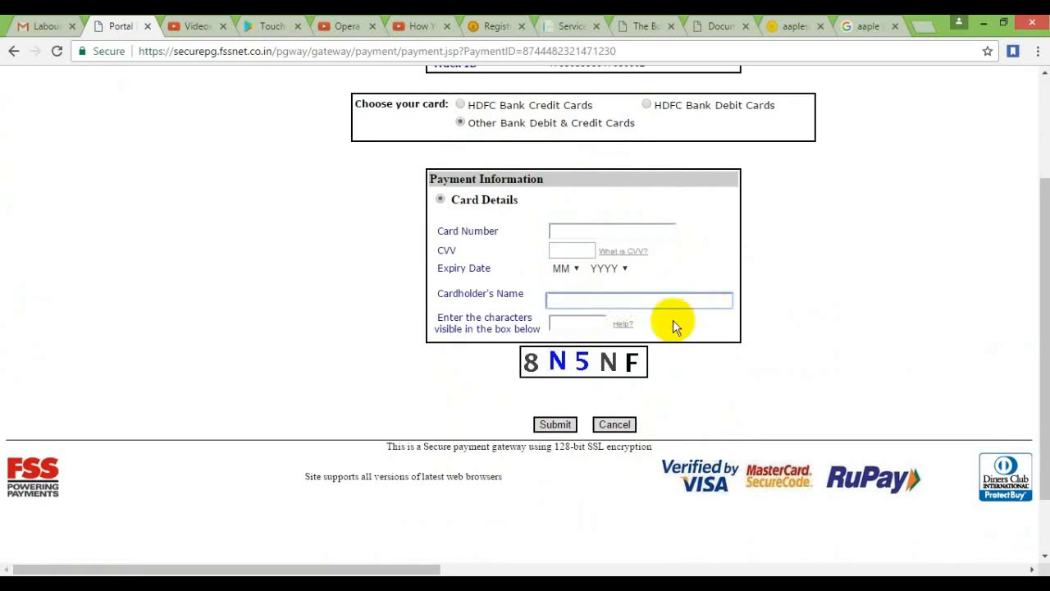
left_click(588, 325)
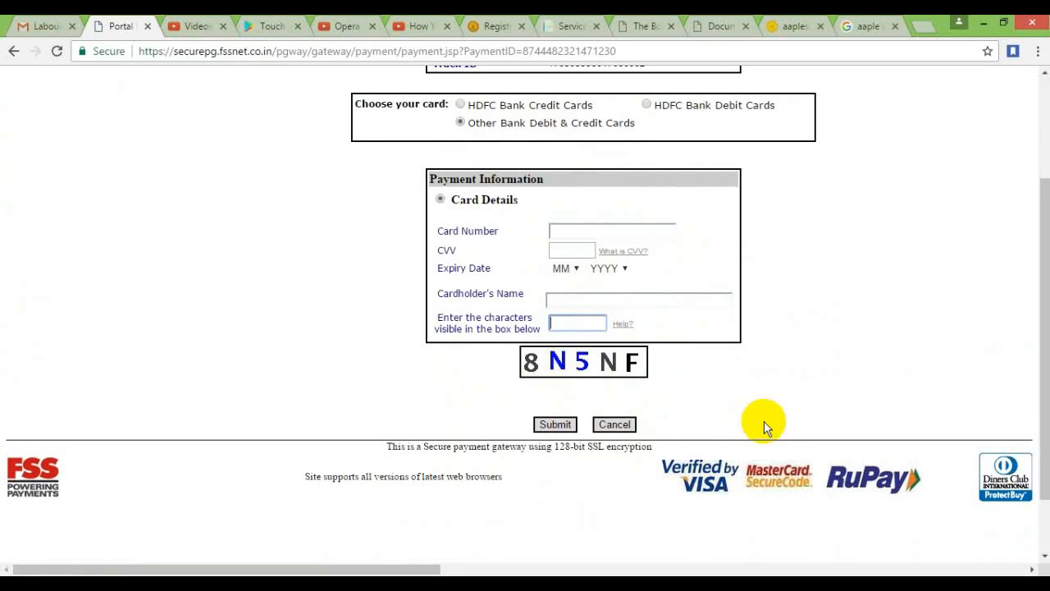
left_click(42, 26)
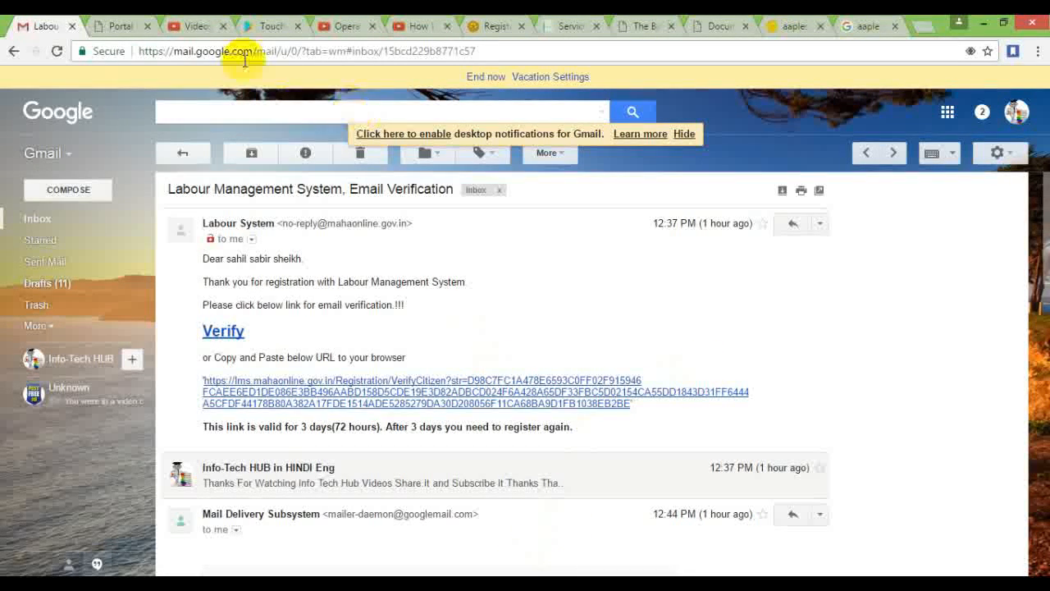
left_click(106, 24)
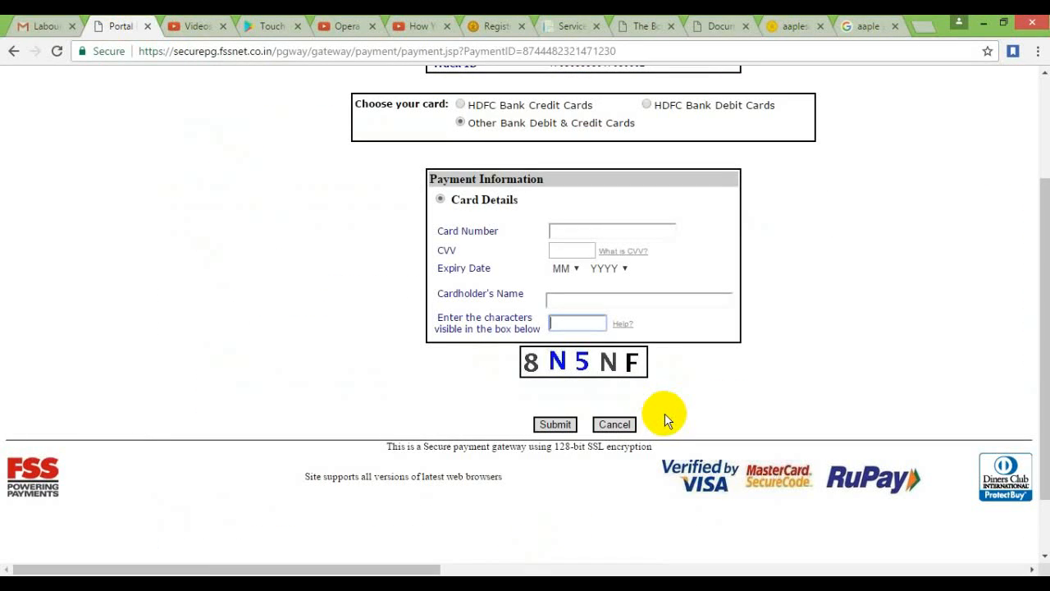